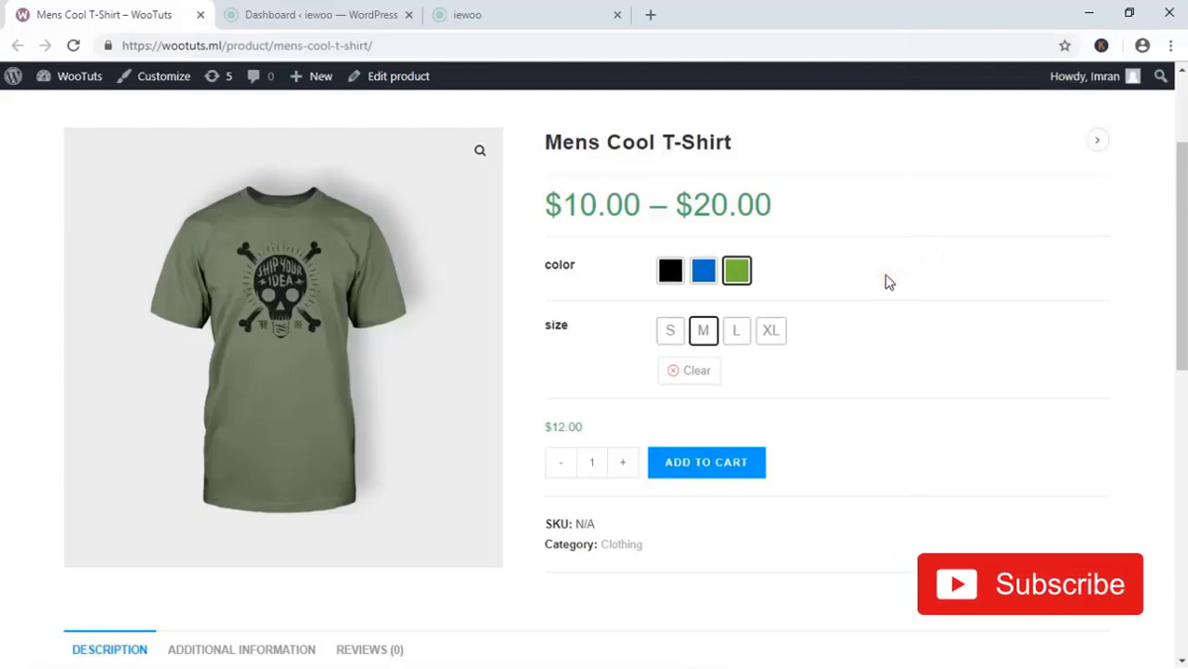
Step: Preview the blue and black variations on the Mens Cool T-Shirt page and view the iewoo shop page
left_click(703, 275)
left_click(671, 271)
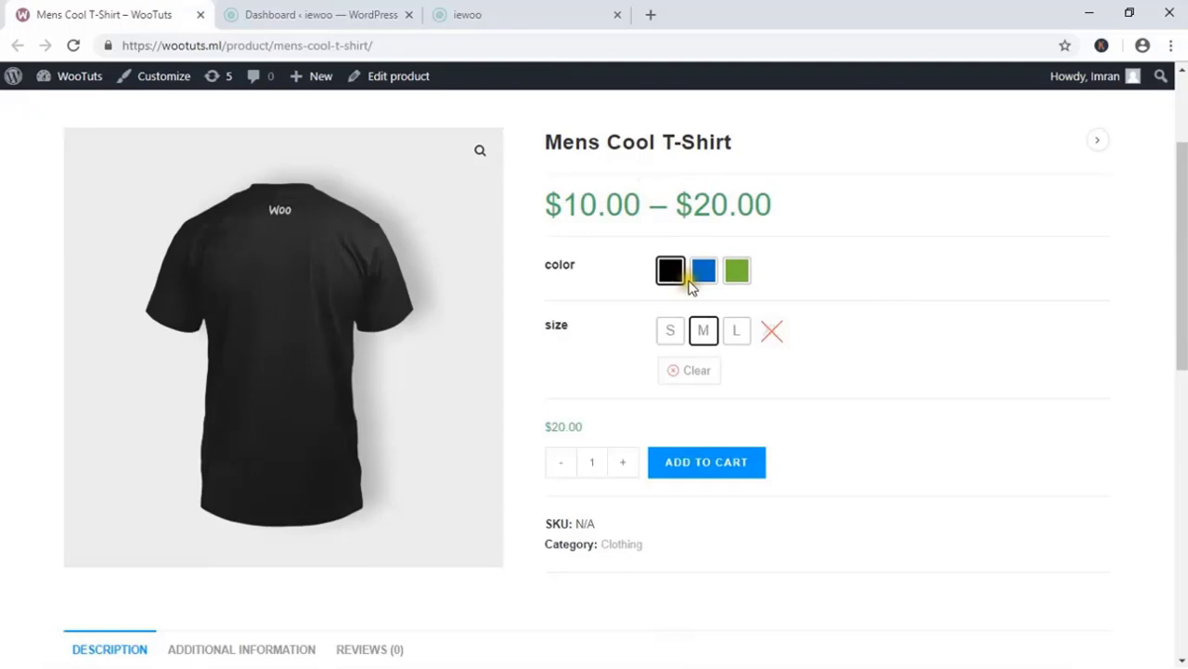
left_click(517, 11)
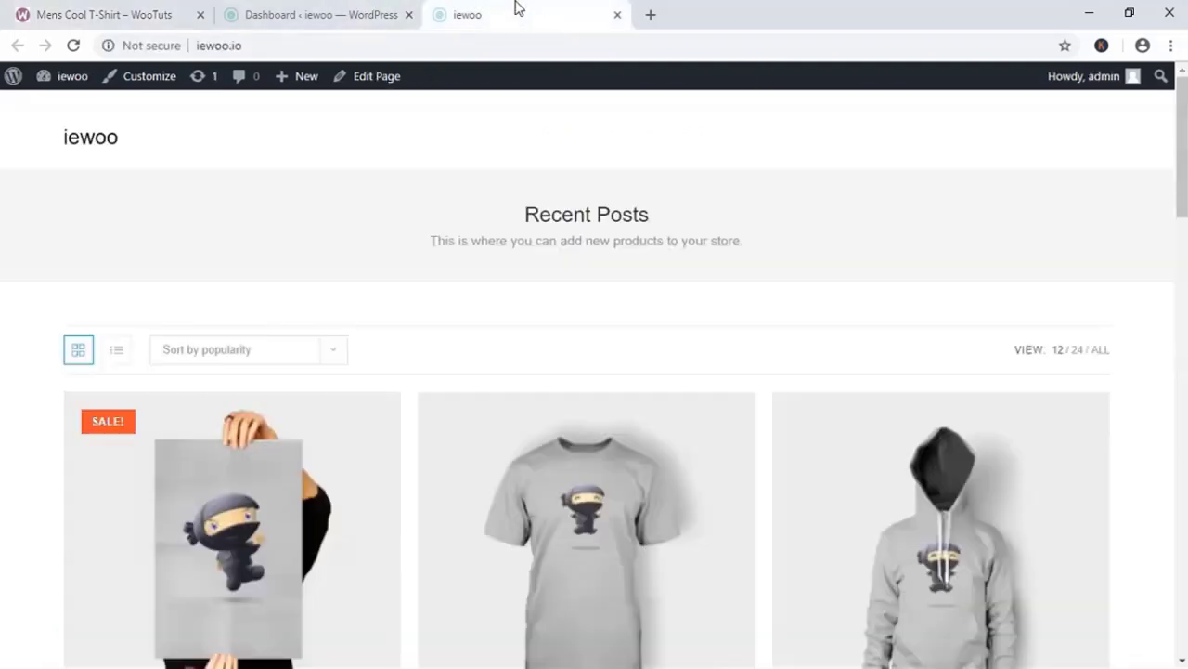
Step: Upload woo-variation-swatches.zip as a new plugin on the iewoo WordPress site, install it and activate it
left_click(297, 11)
mouse_move(52, 413)
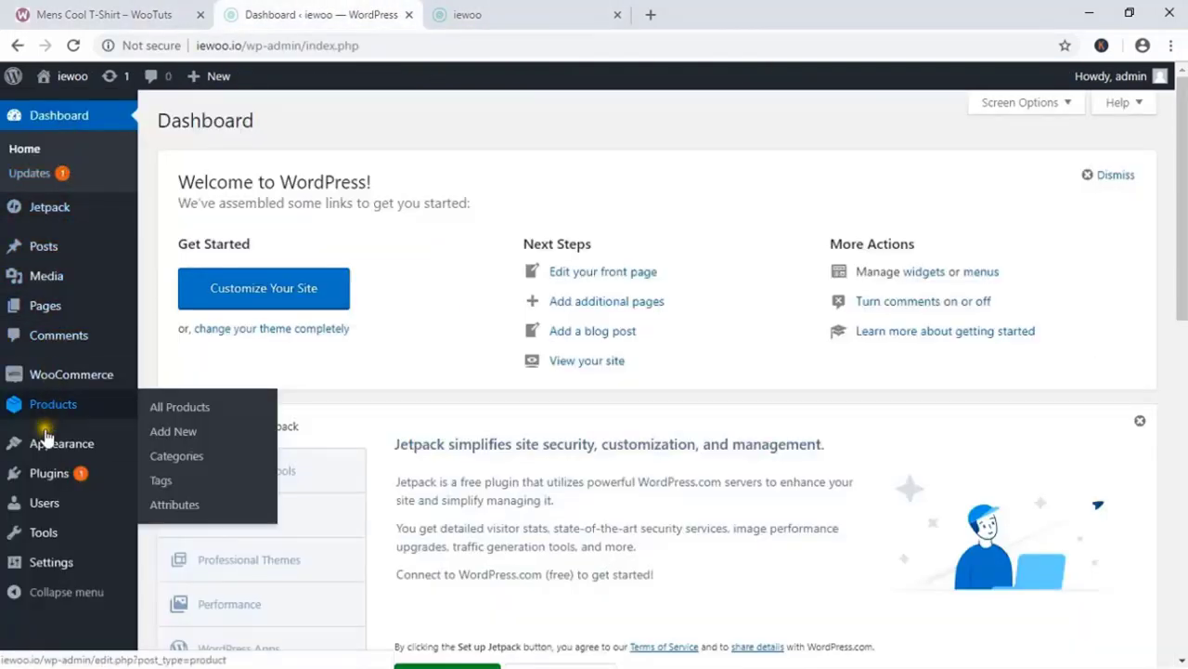
mouse_move(46, 481)
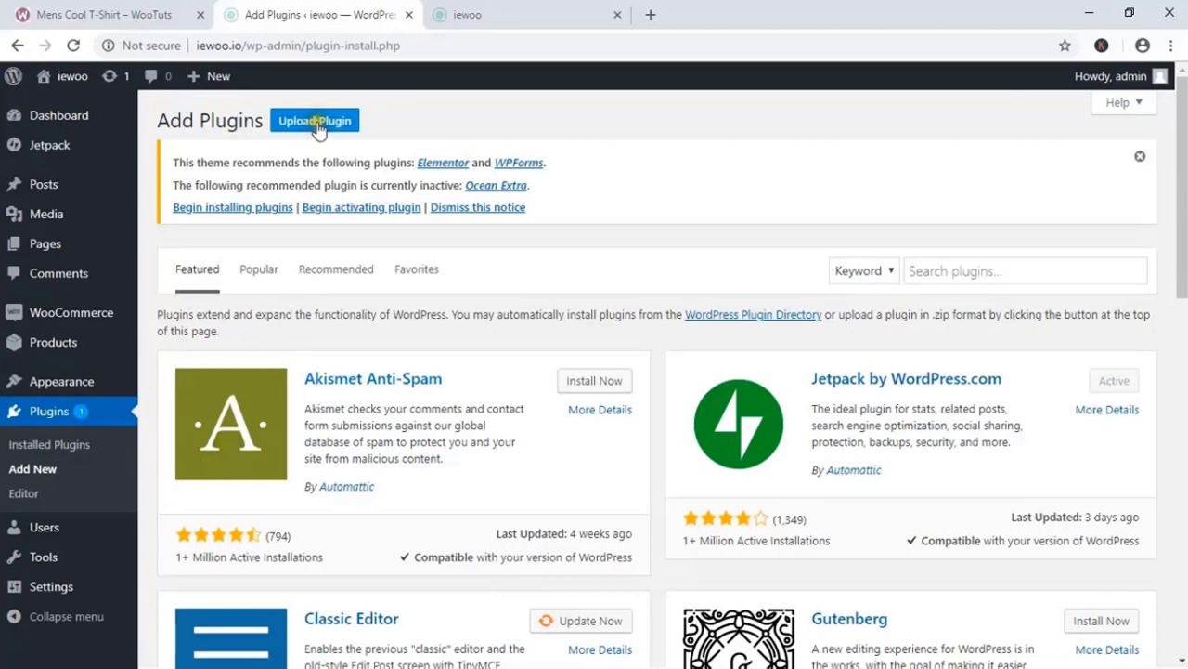
left_click(315, 121)
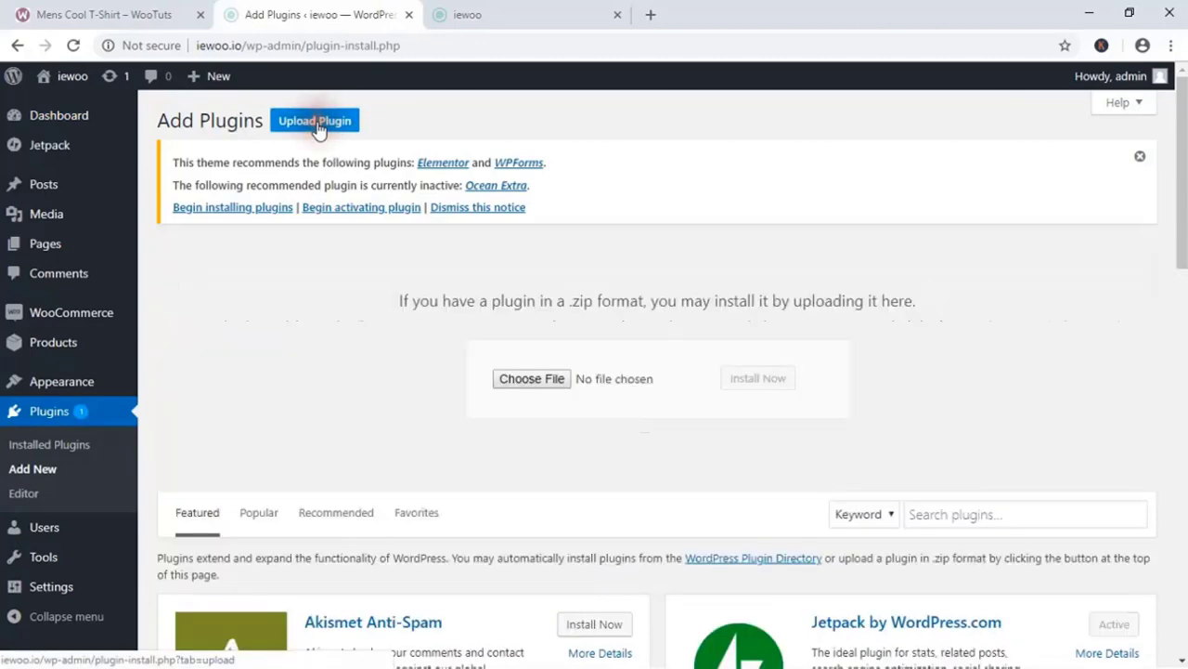
left_click(524, 378)
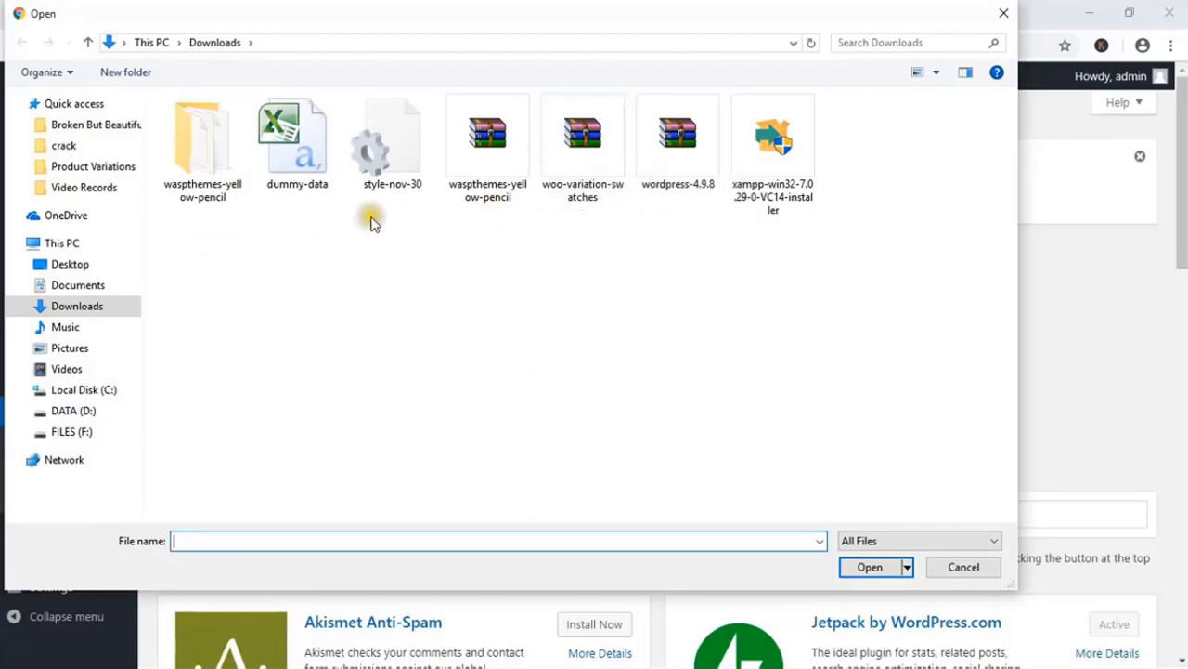
left_click(587, 160)
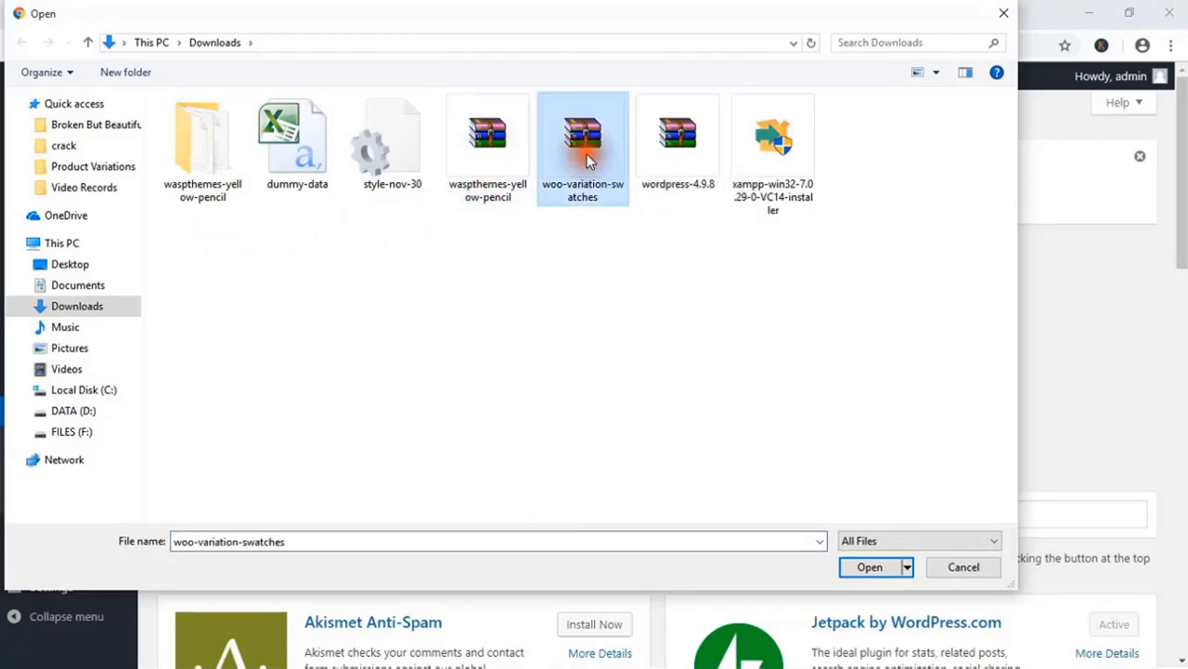
double_click(581, 126)
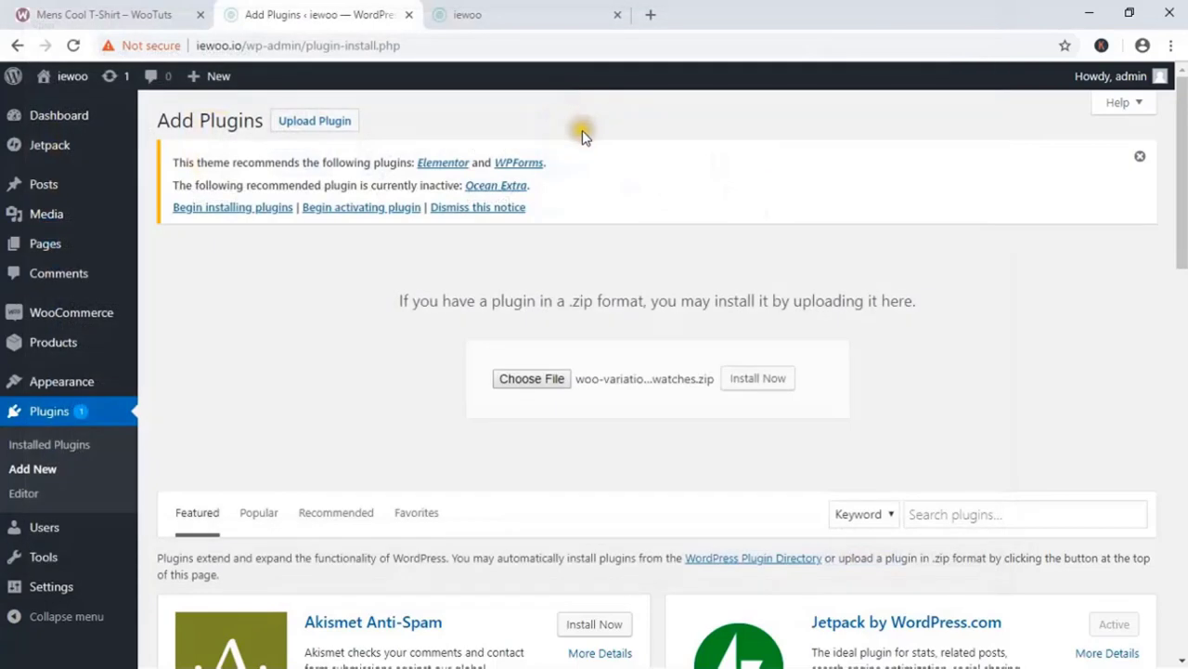
left_click(757, 383)
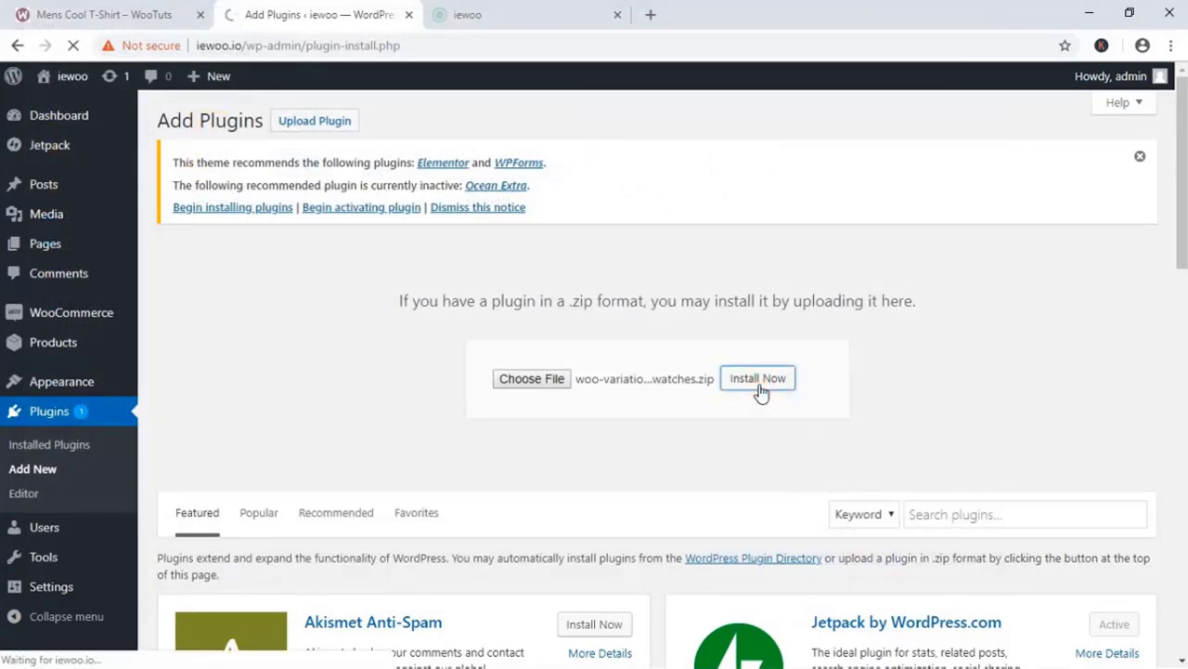
left_click(197, 340)
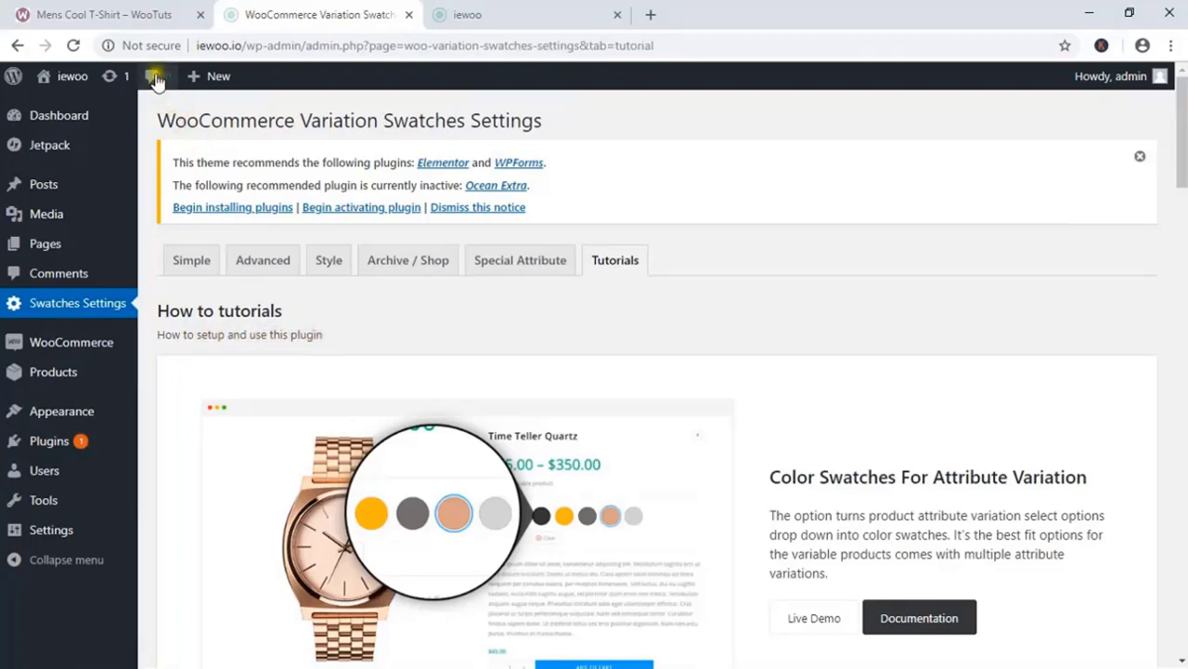
Step: Check the color and size attributes on the demo T-shirt page and open the product attributes page of the iewoo site
left_click(116, 14)
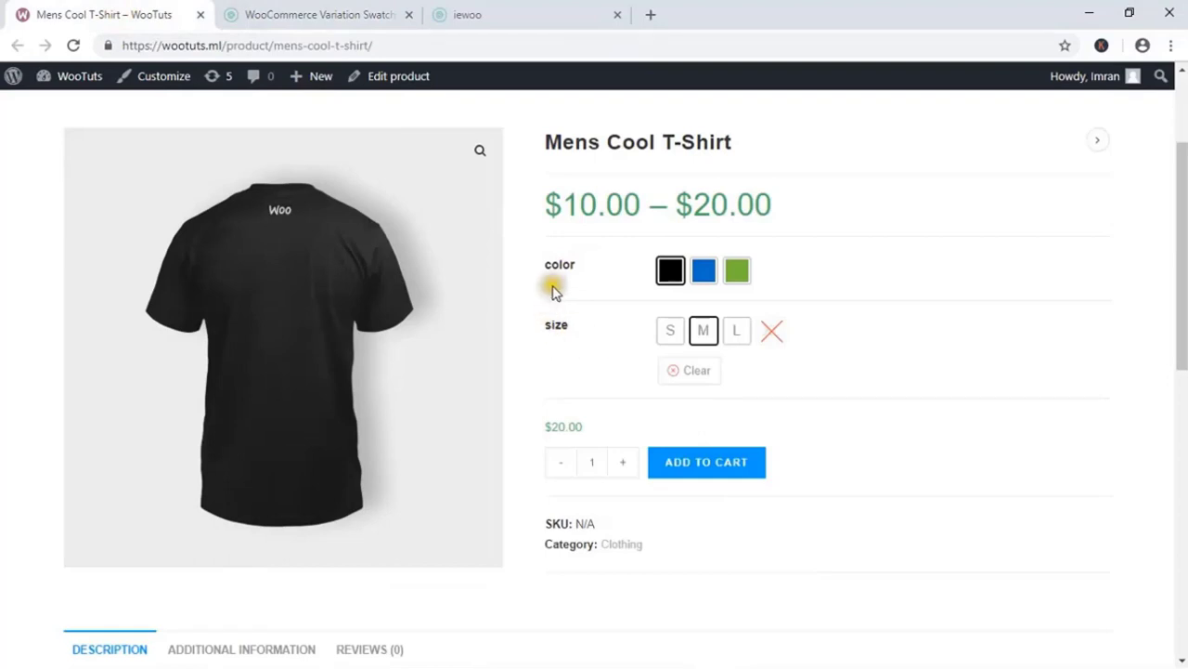
left_click(352, 16)
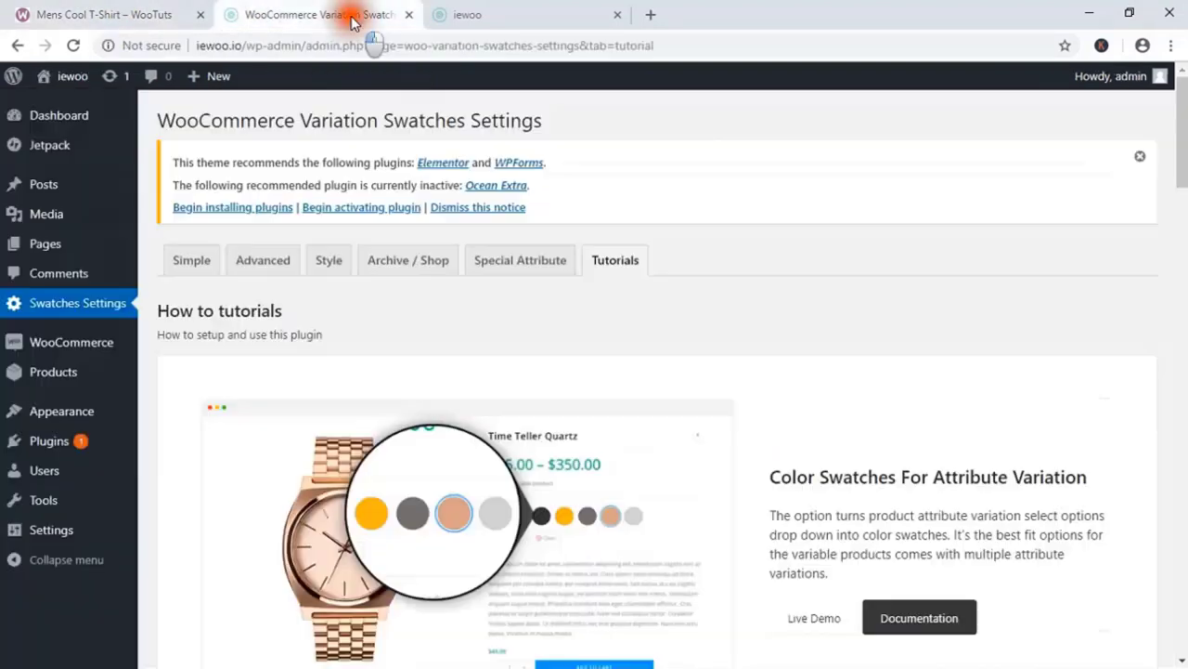
mouse_move(60, 384)
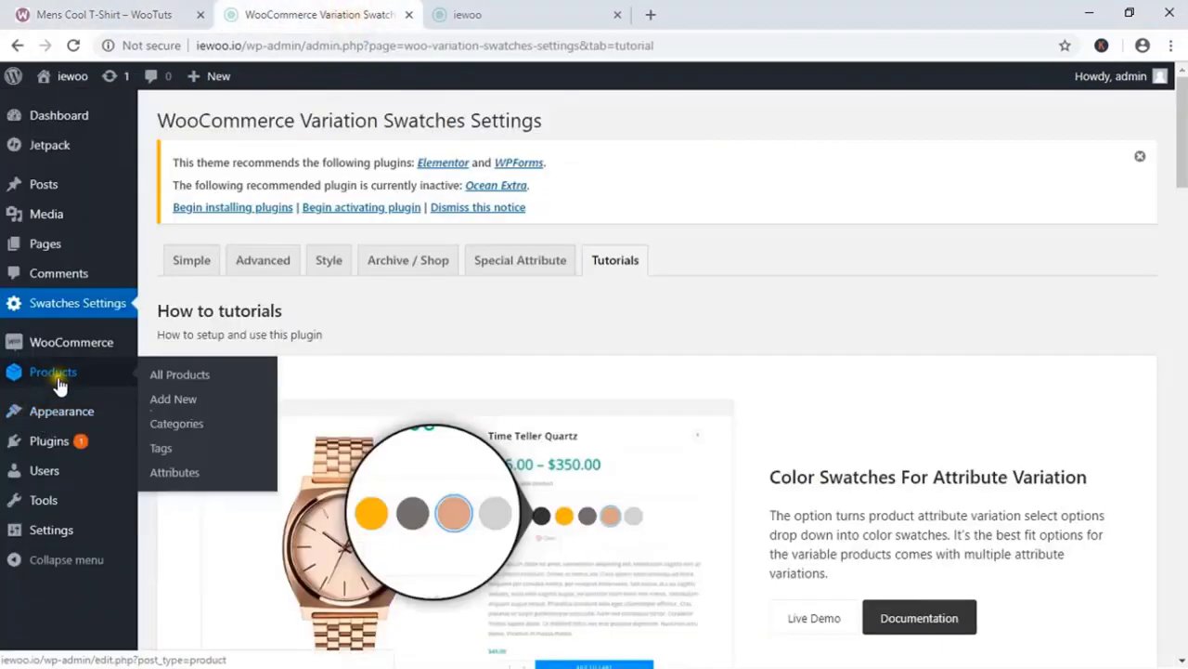
left_click(174, 475)
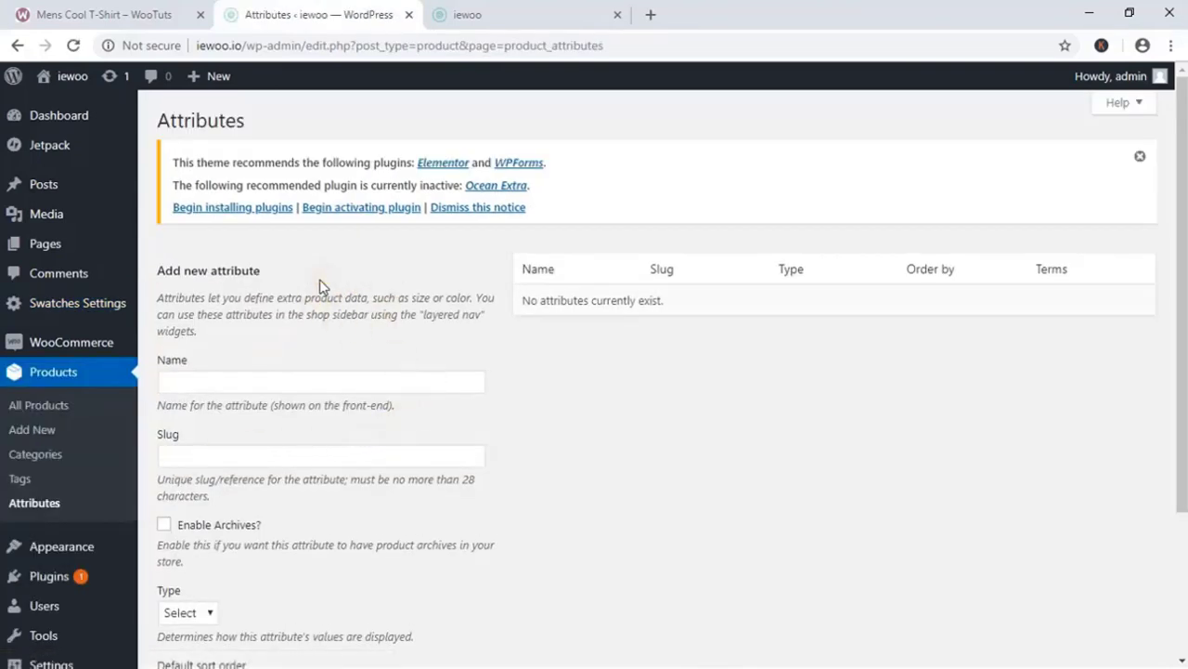
Step: Add a new product attribute named Color with the type Color
left_click_drag(260, 269, 163, 267)
scroll(195, 353, "down", 2)
left_click(190, 295)
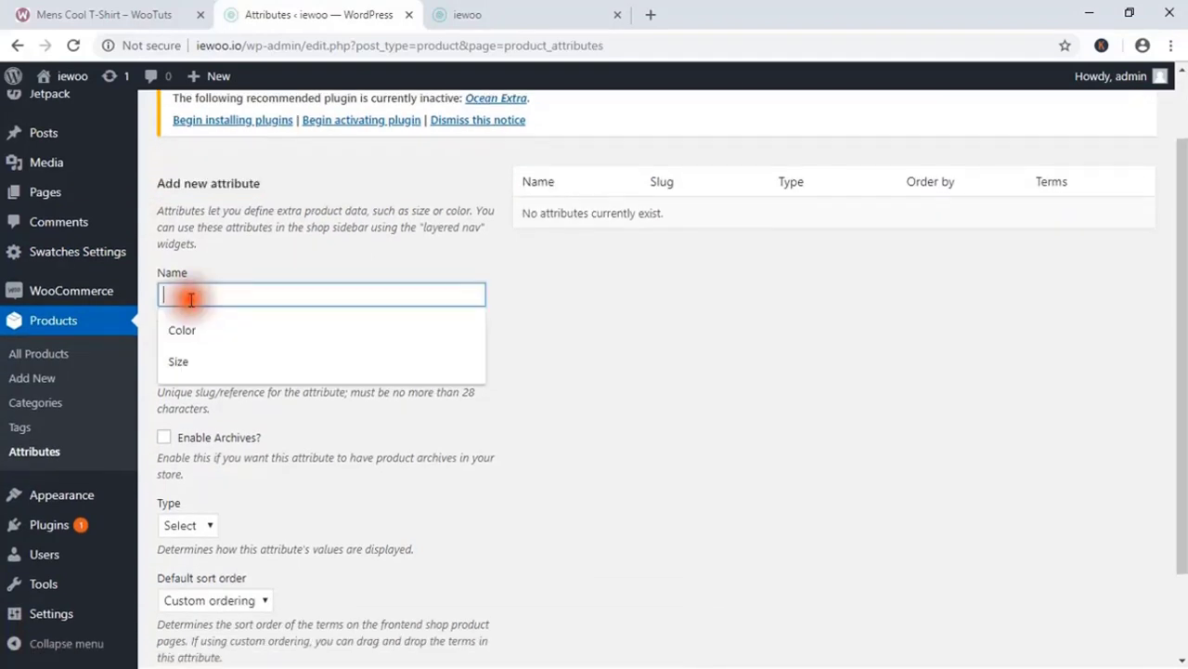
left_click(181, 327)
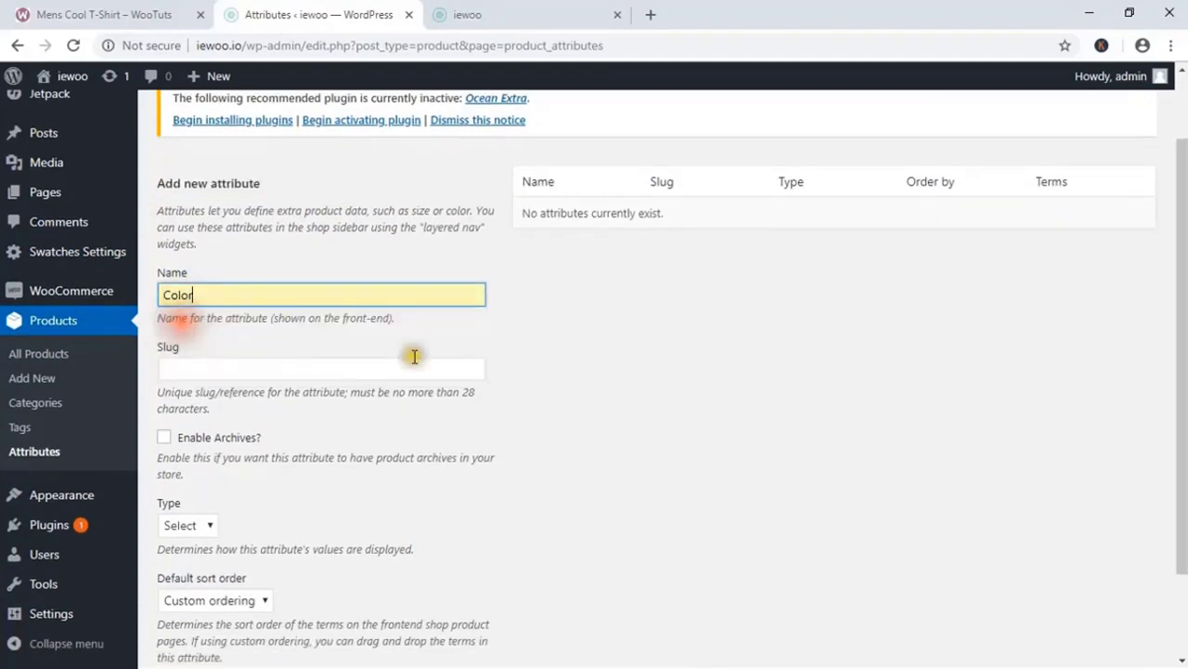
scroll(594, 418, "down", 1)
scroll(564, 429, "down", 2)
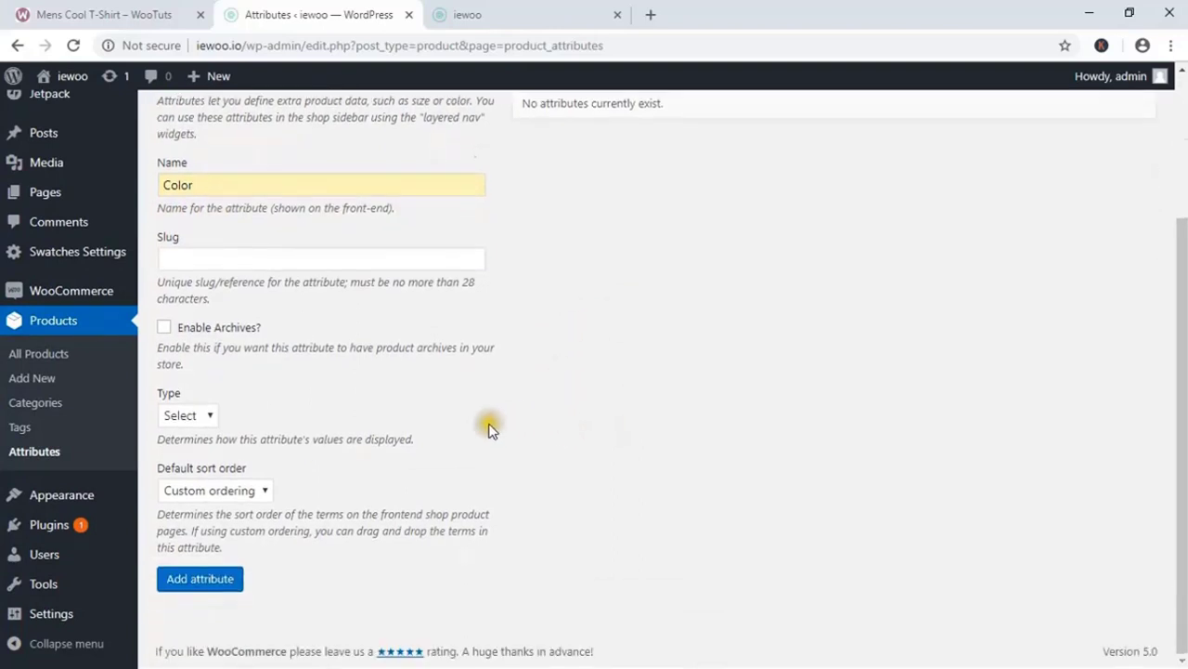
left_click(207, 416)
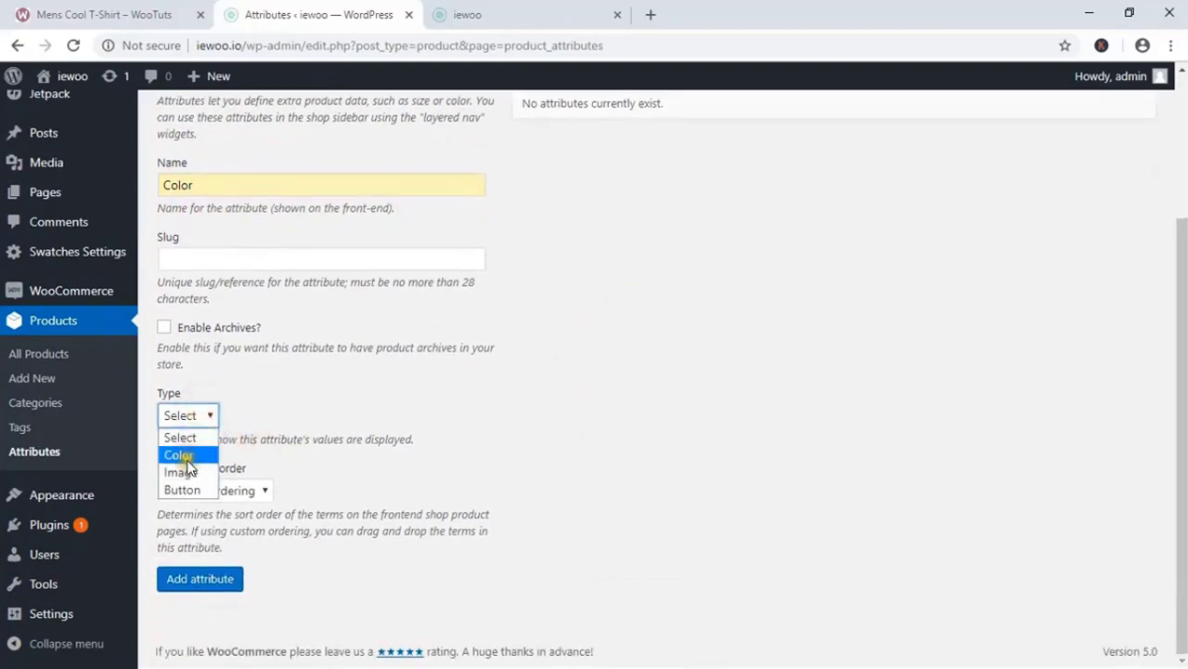
left_click(241, 417)
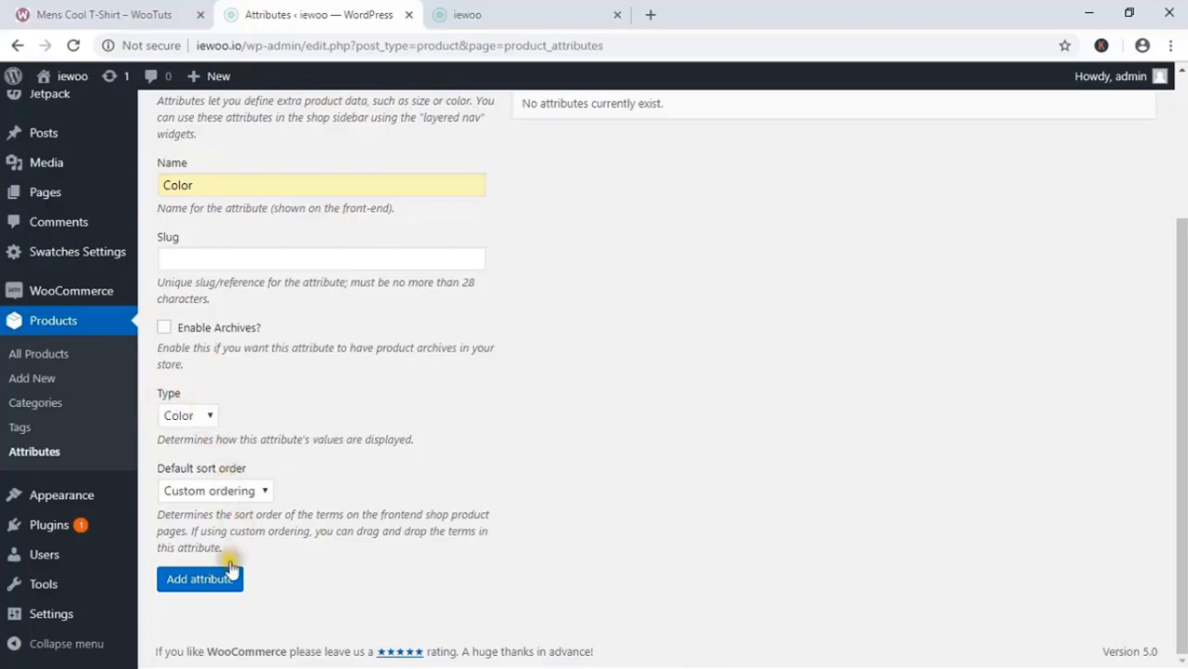
left_click(197, 581)
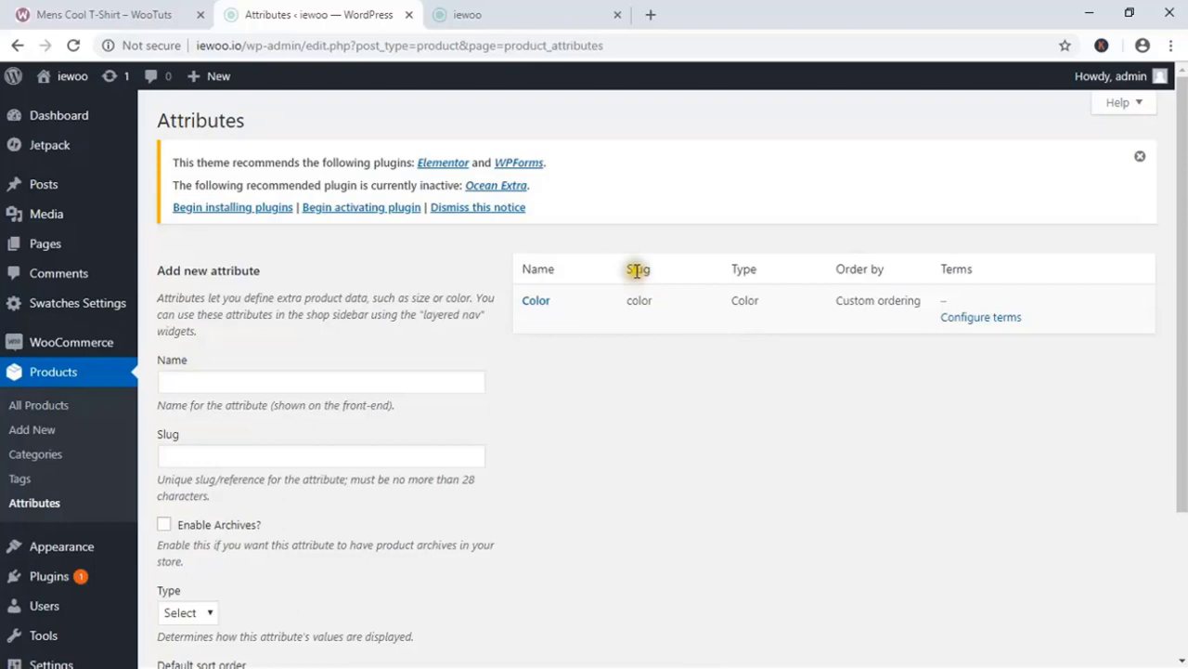
Step: Open the terms of the Color attribute and add a term named Black with the color #000000
left_click(987, 320)
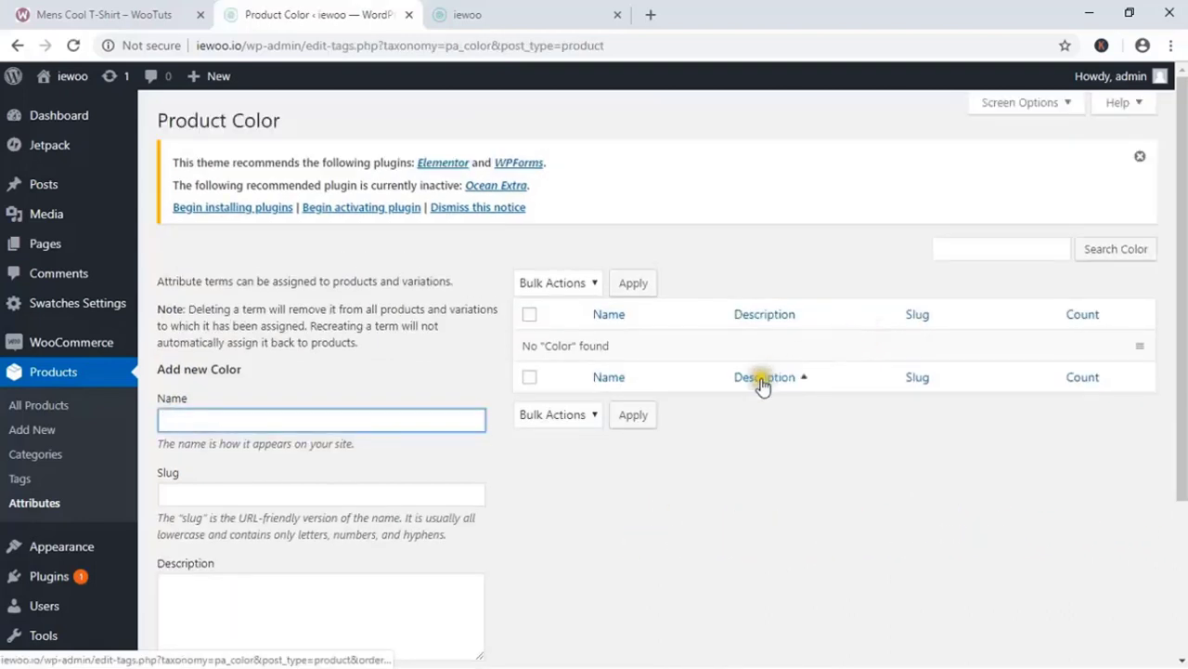
scroll(213, 372, "down", 1)
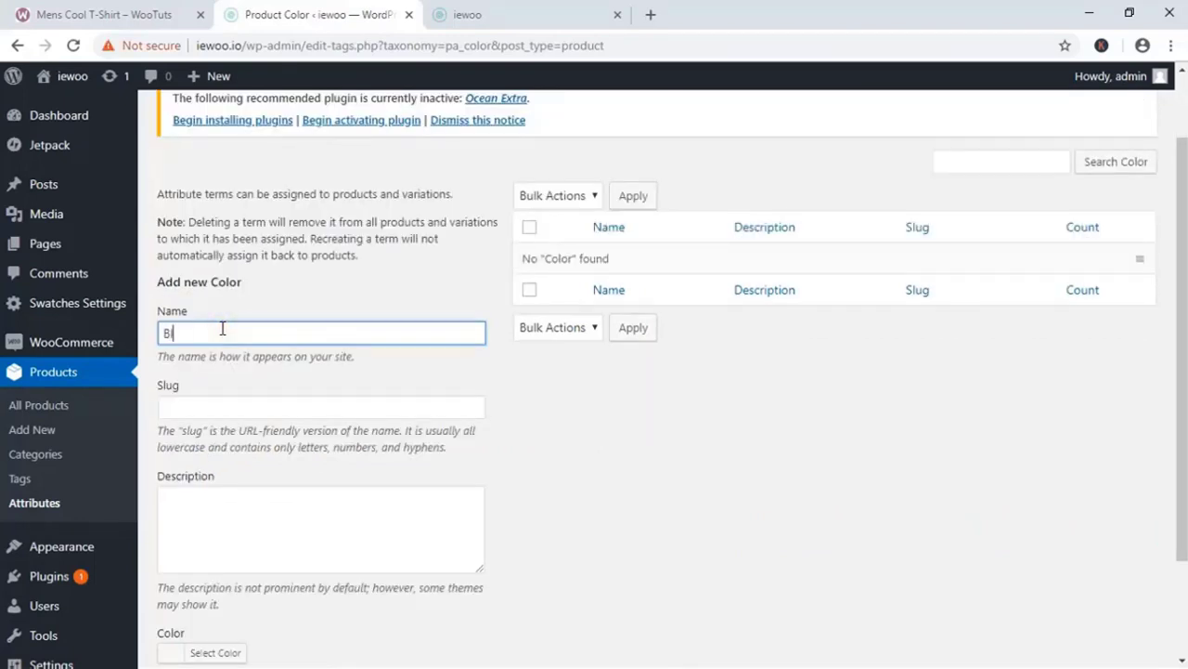
scroll(213, 464, "down", 2)
left_click(195, 519)
scroll(200, 520, "down", 2)
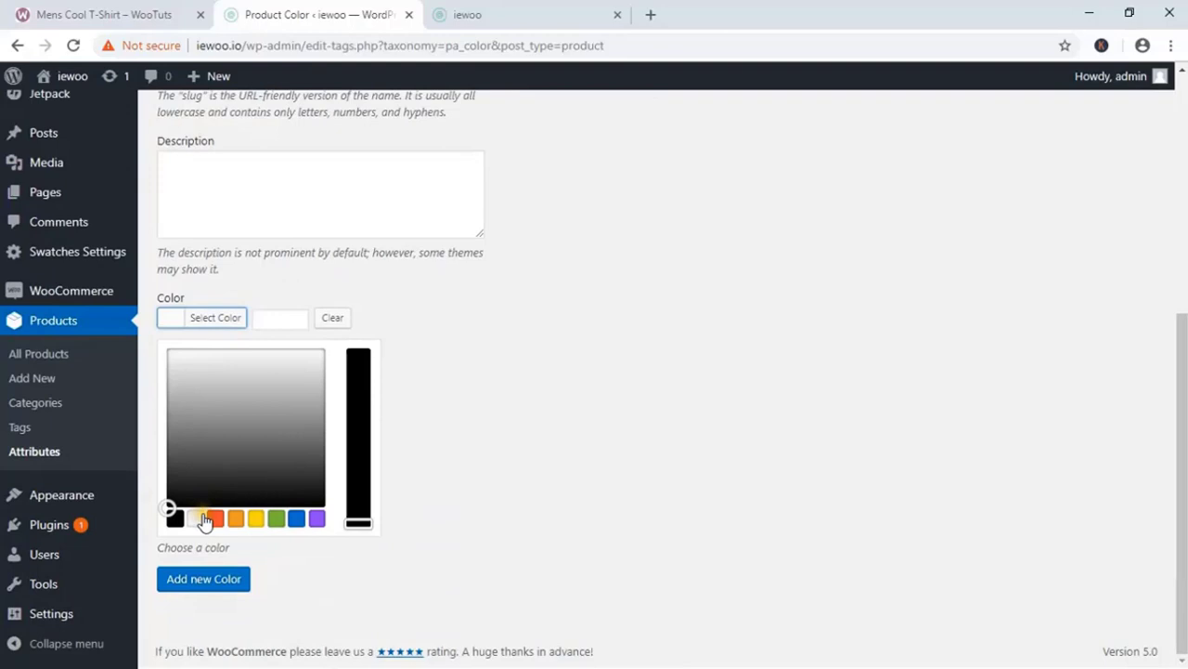
left_click(178, 520)
left_click(191, 585)
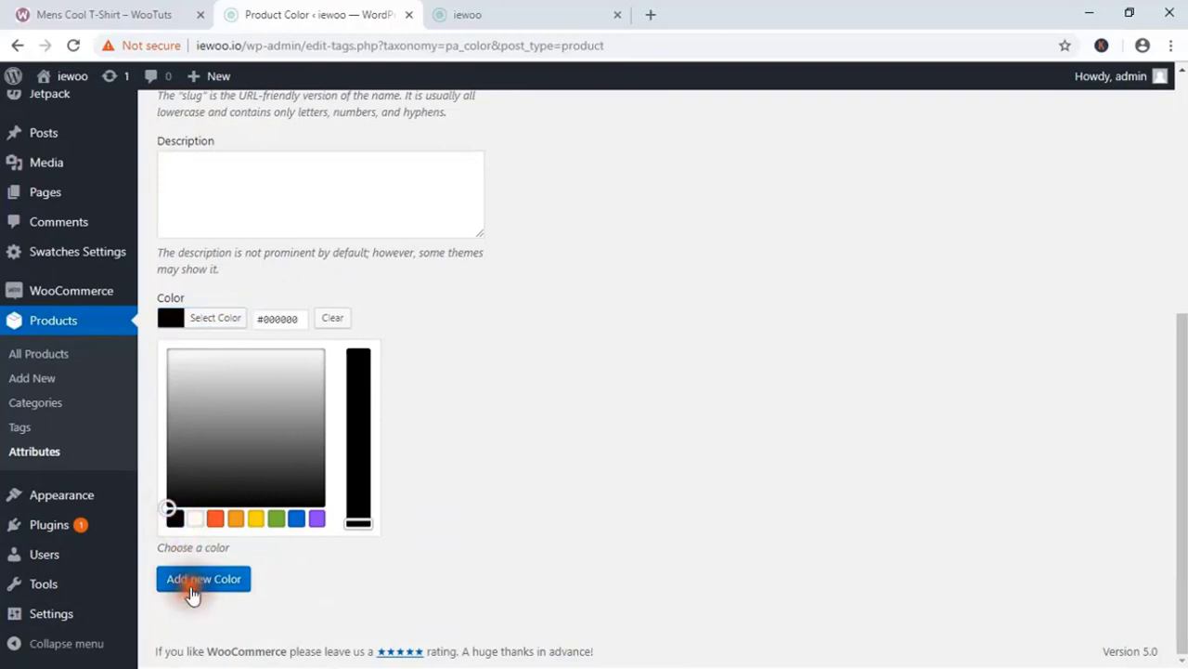
Step: Add a Color term named Green with the preset green #81d742
left_click(264, 257)
type("B")
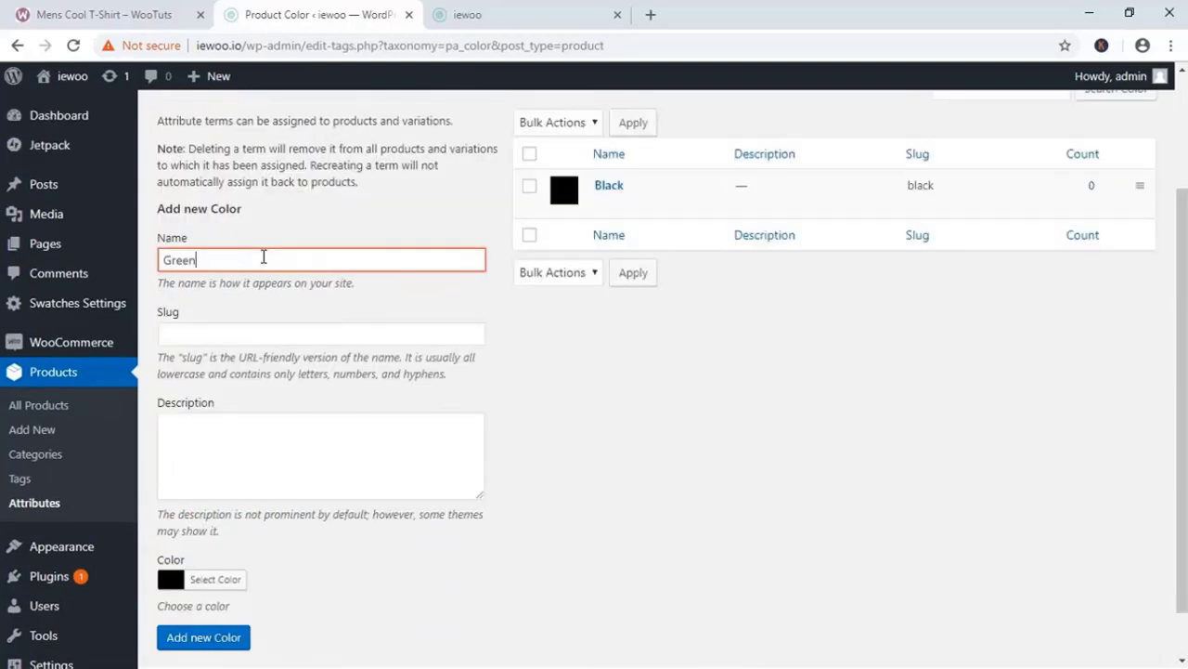
type("reen")
scroll(241, 474, "down", 1)
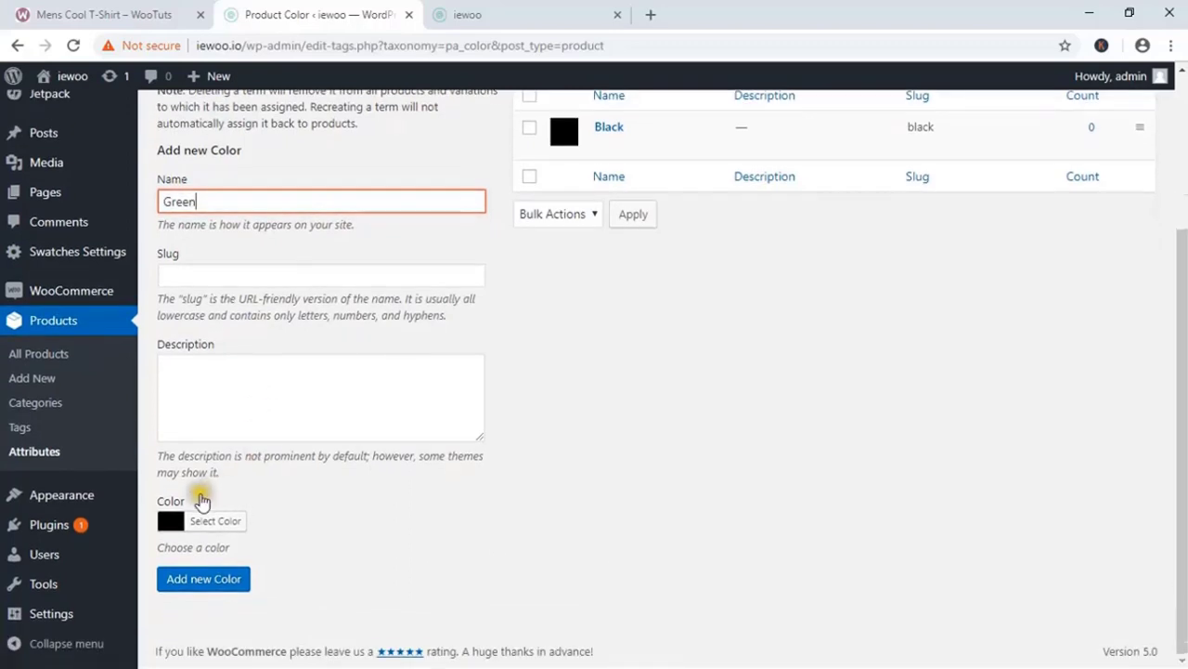
left_click(175, 520)
scroll(316, 537, "down", 2)
left_click(276, 518)
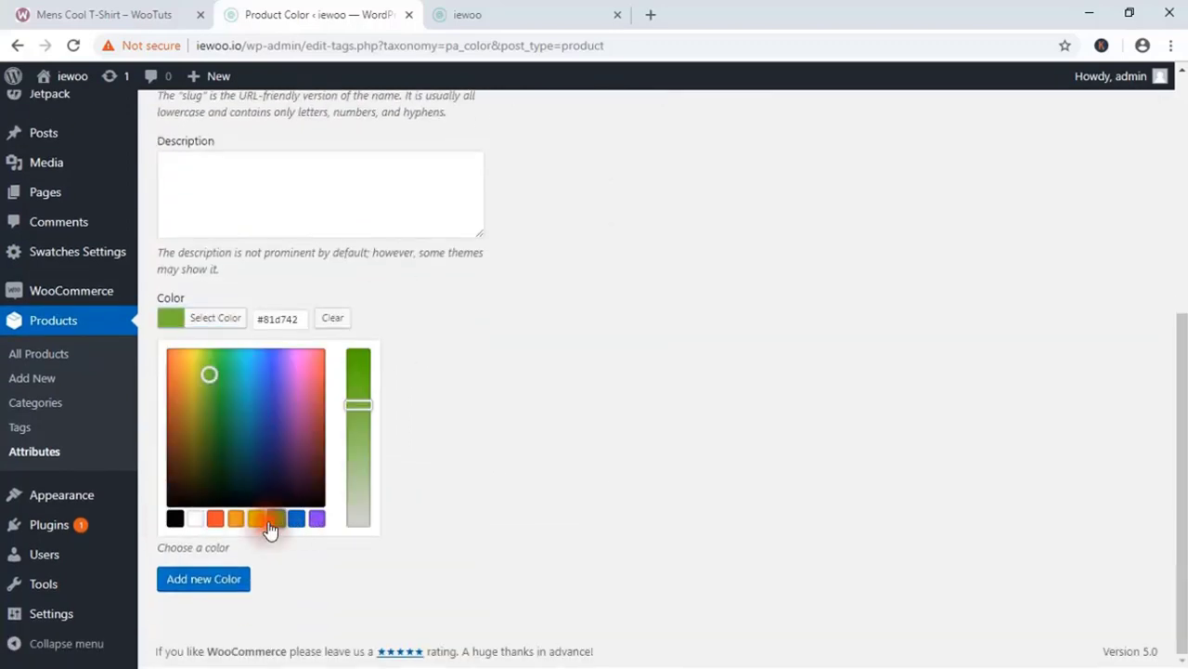
left_click(168, 323)
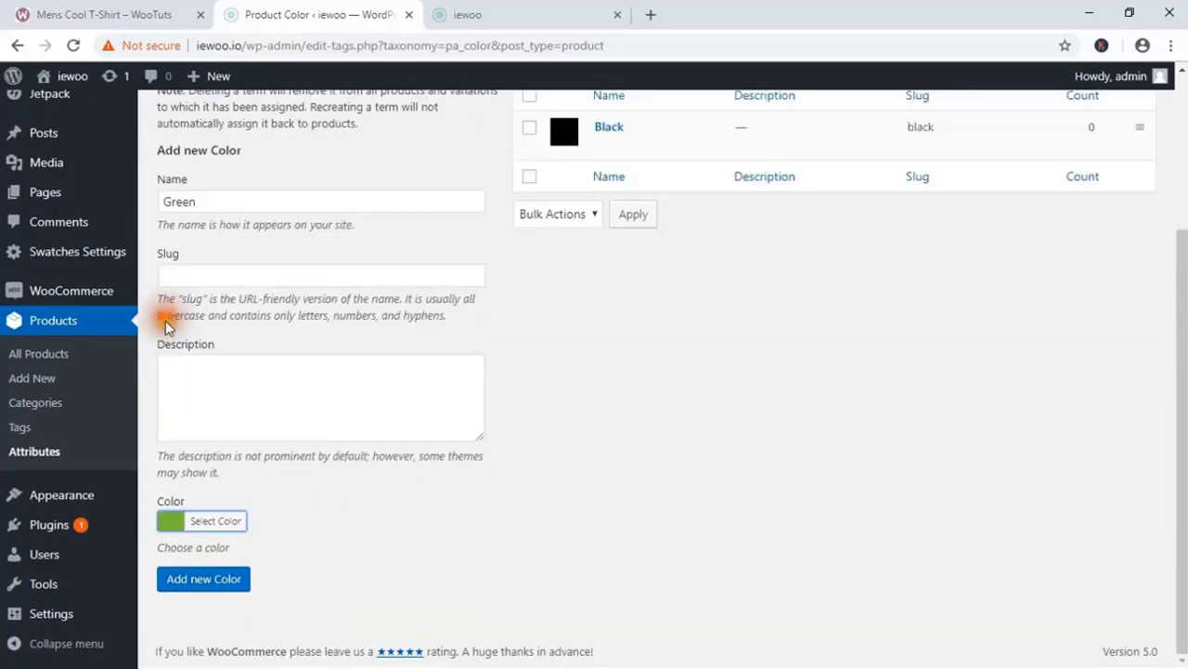
left_click(215, 585)
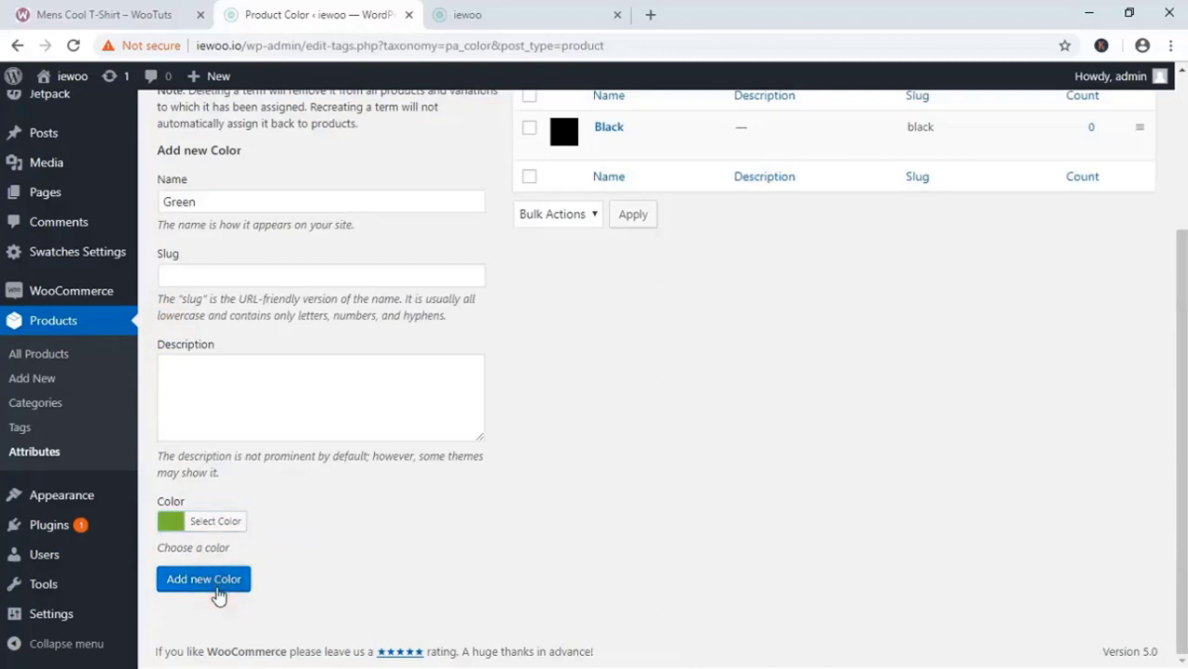
scroll(575, 381, "up", 2)
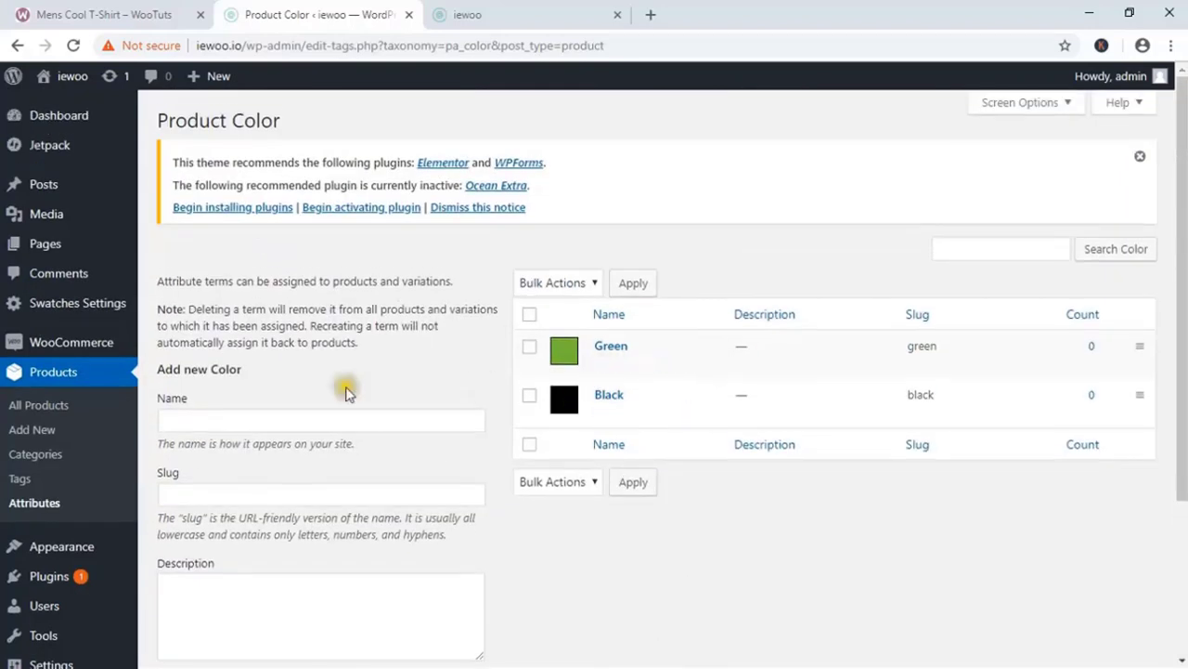
Step: Add a Color term named Blue with the preset blue #1e73be and return to the product attributes page
scroll(233, 392, "down", 2)
left_click(187, 247)
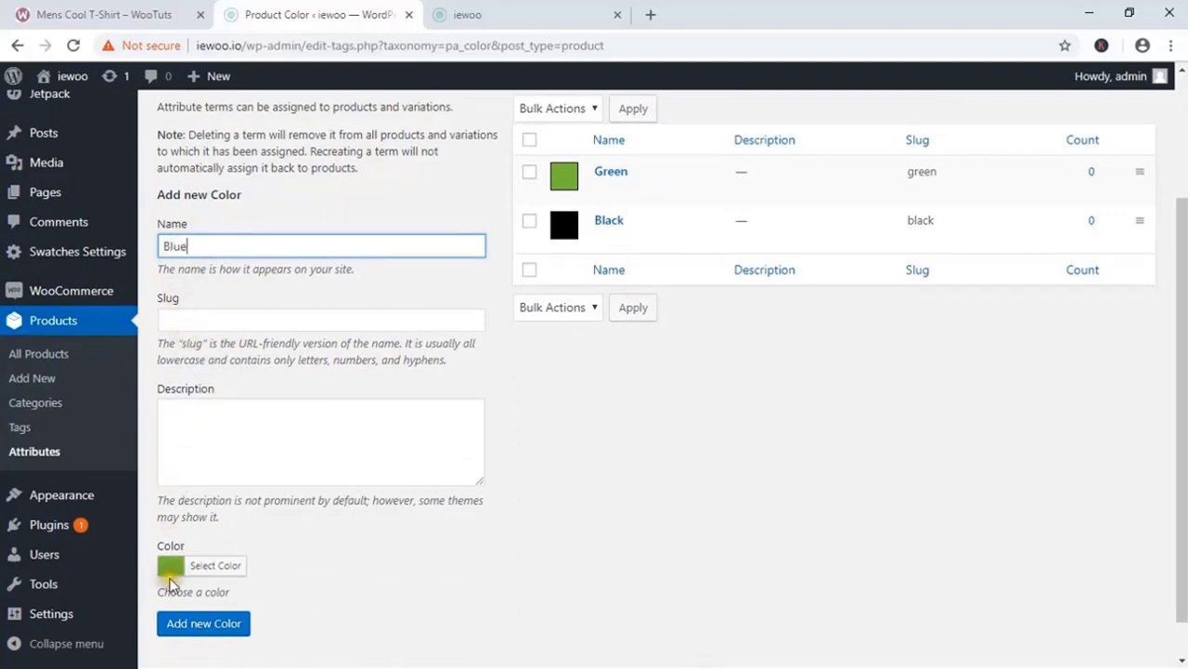
type("Blue")
left_click(172, 566)
scroll(291, 566, "down", 3)
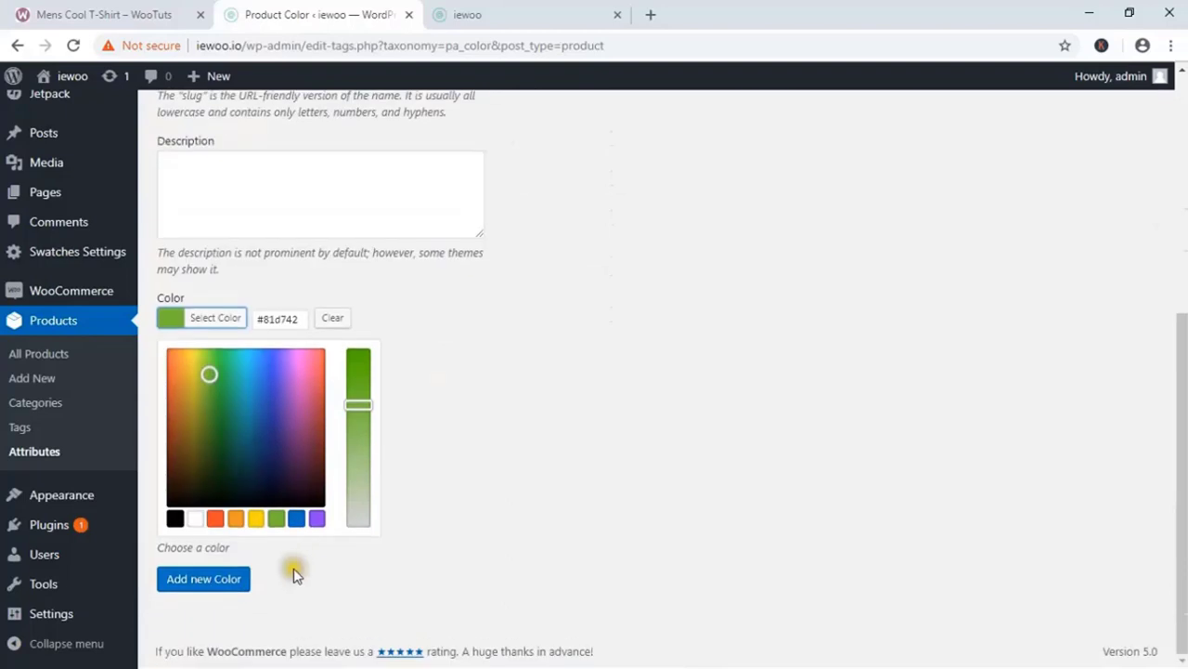
left_click(296, 521)
left_click(209, 580)
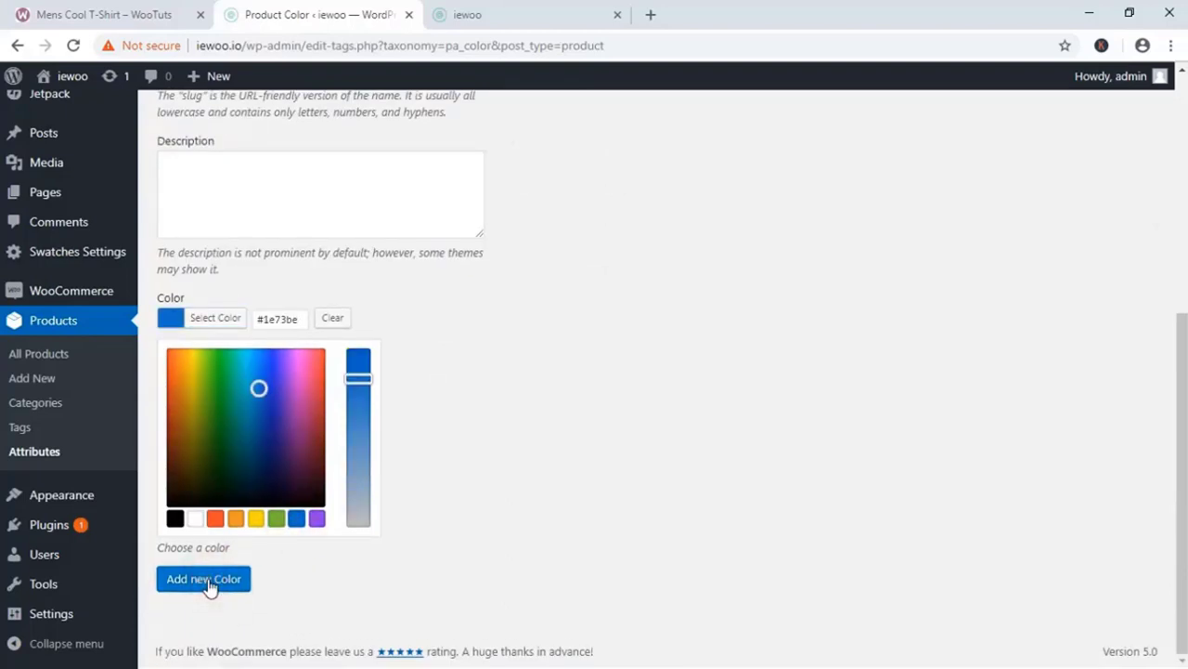
scroll(557, 490, "up", 5)
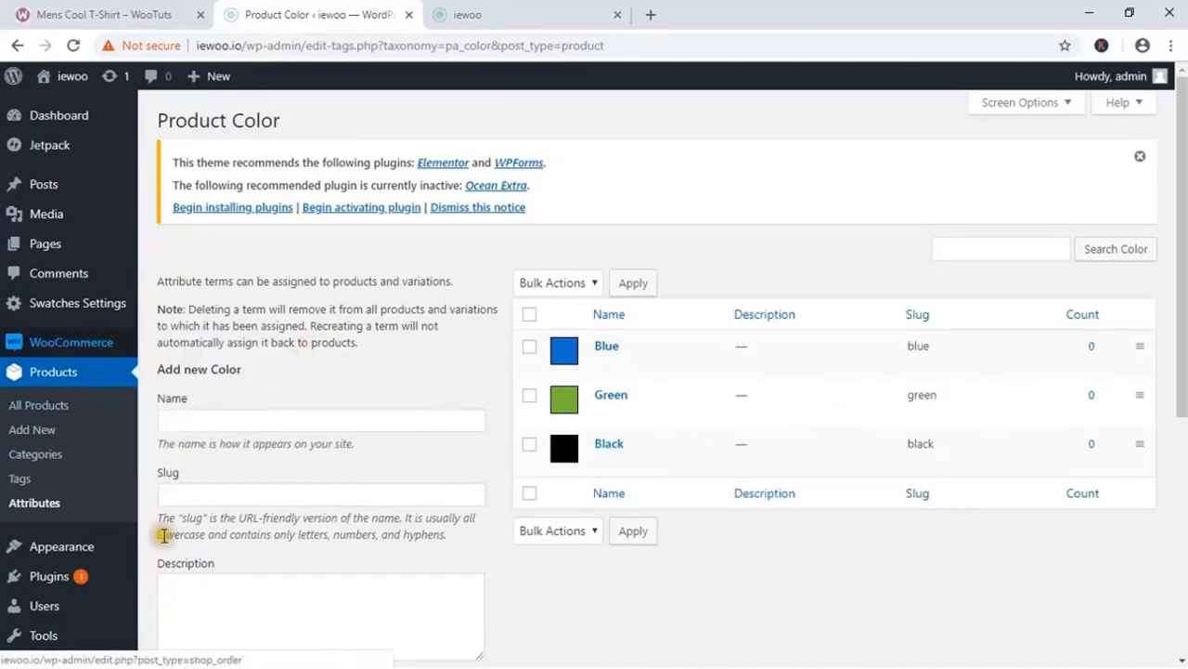
left_click(31, 506)
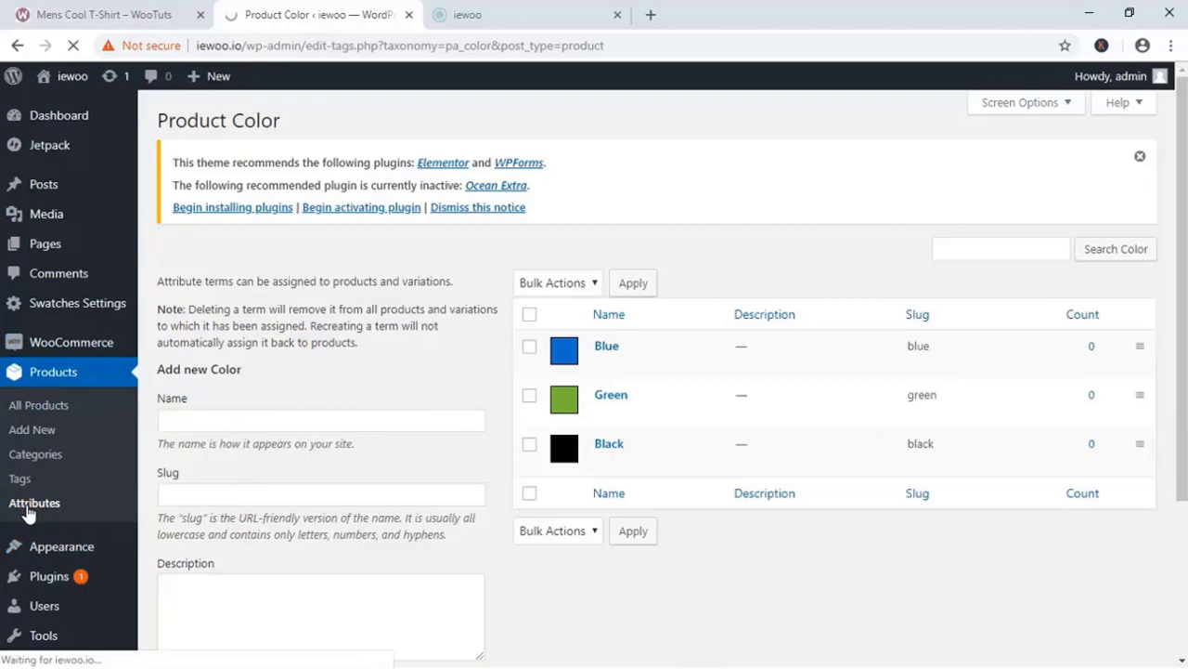
Step: Add a new product attribute named Size with the type Button
left_click(184, 372)
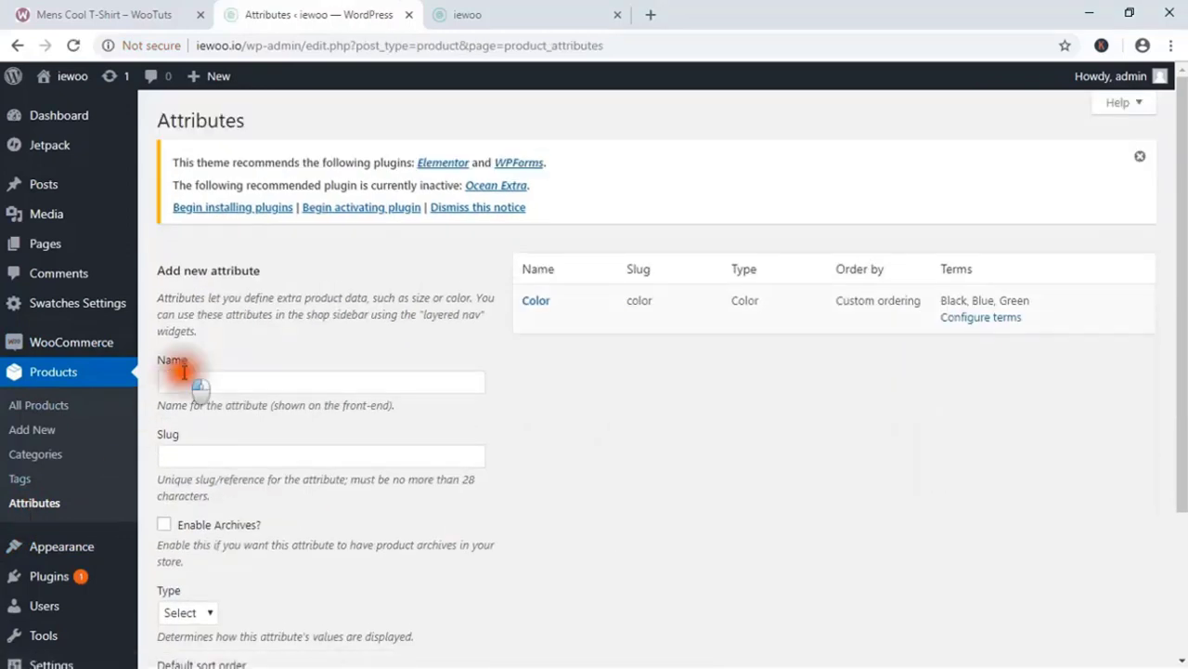
type("Size")
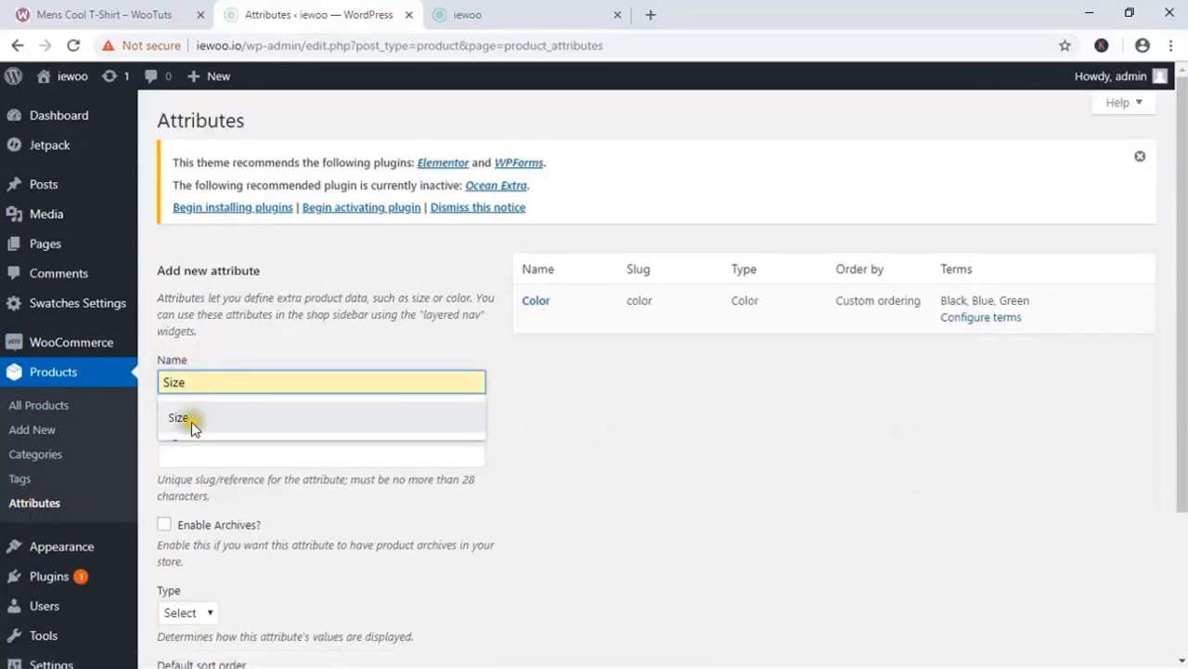
left_click(192, 420)
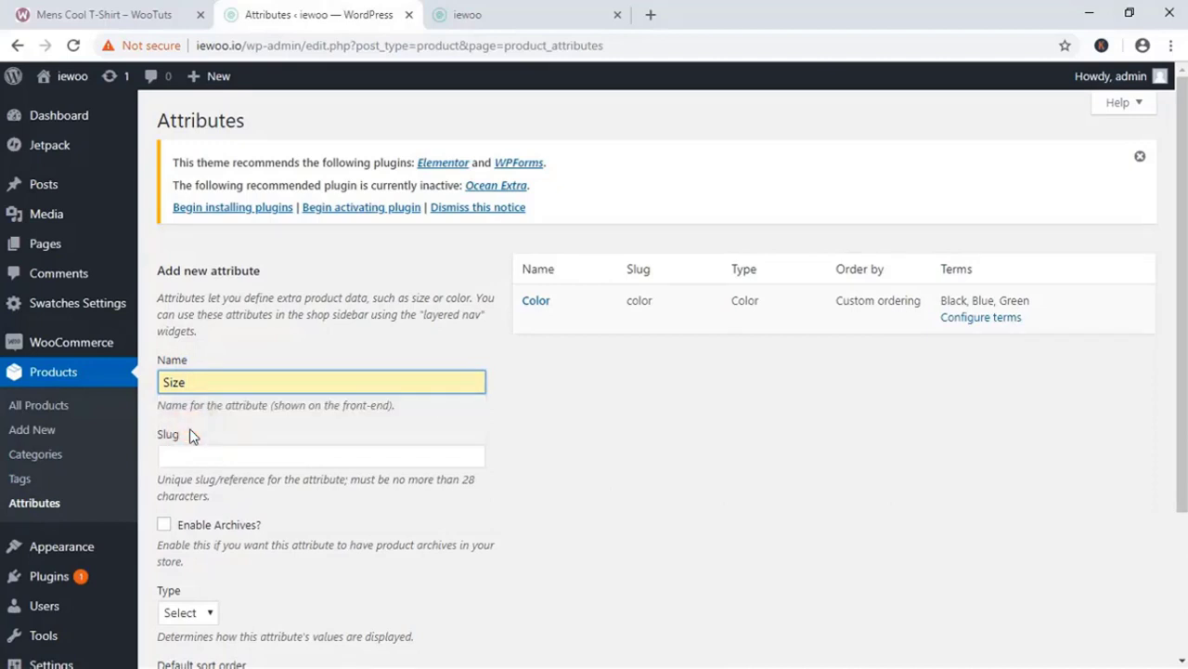
scroll(189, 428, "down", 3)
left_click(203, 418)
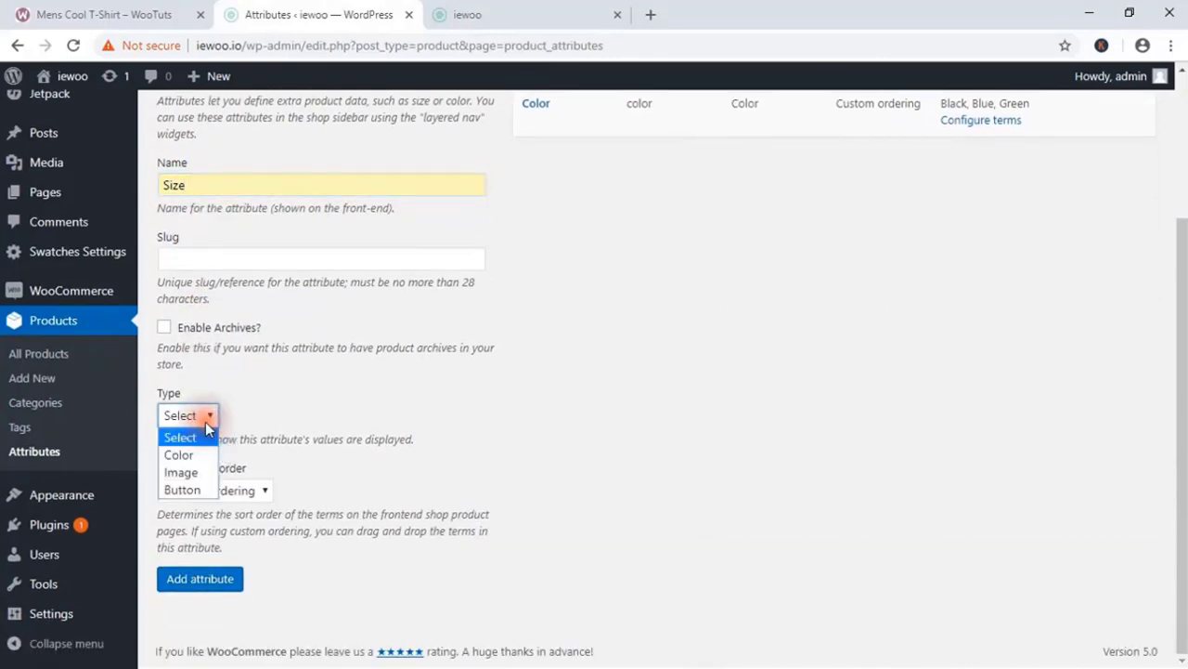
left_click(189, 491)
left_click(200, 583)
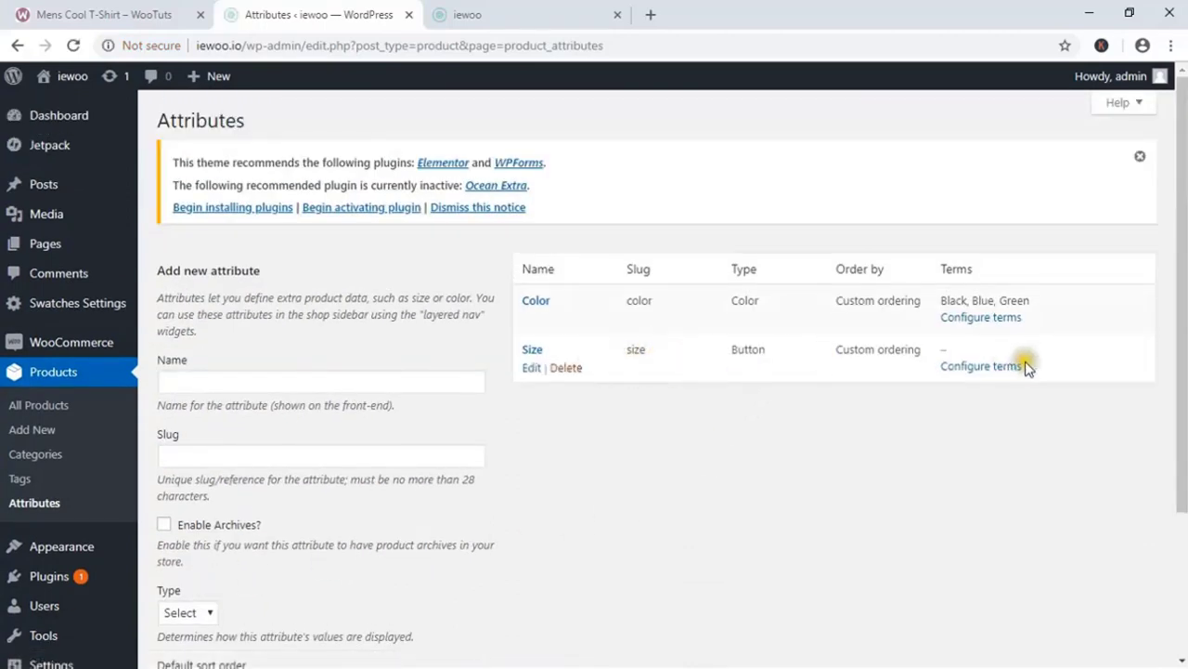
Step: Open the terms of the Size attribute and add a term named S with the description Small
left_click(989, 371)
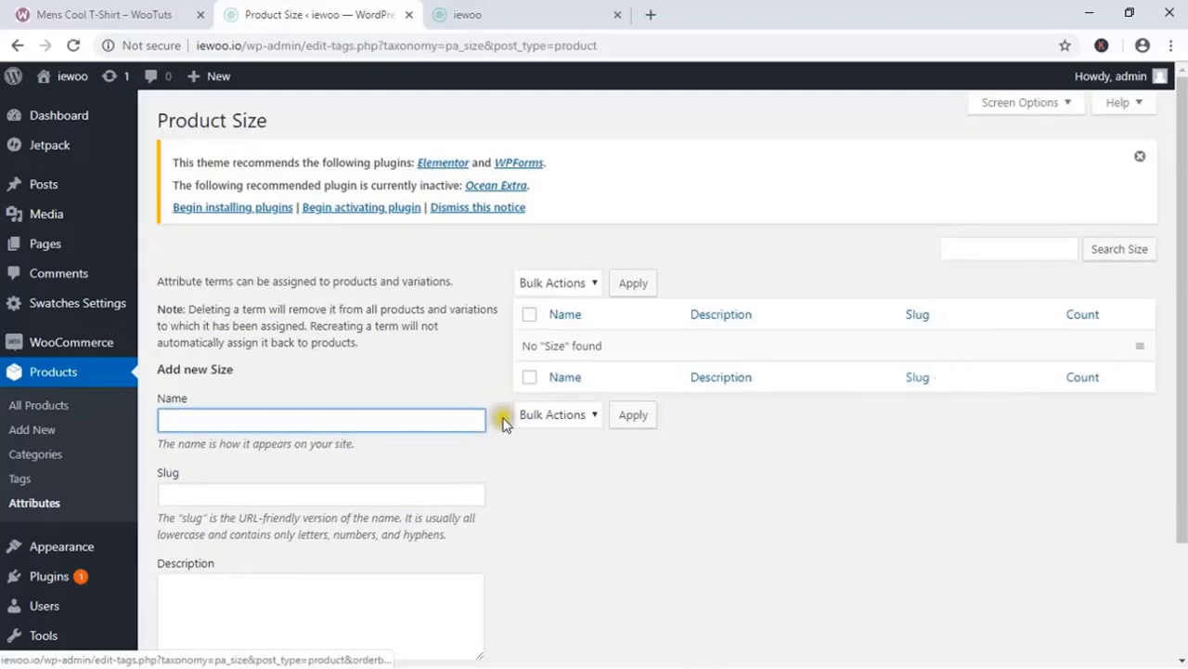
scroll(337, 402, "down", 1)
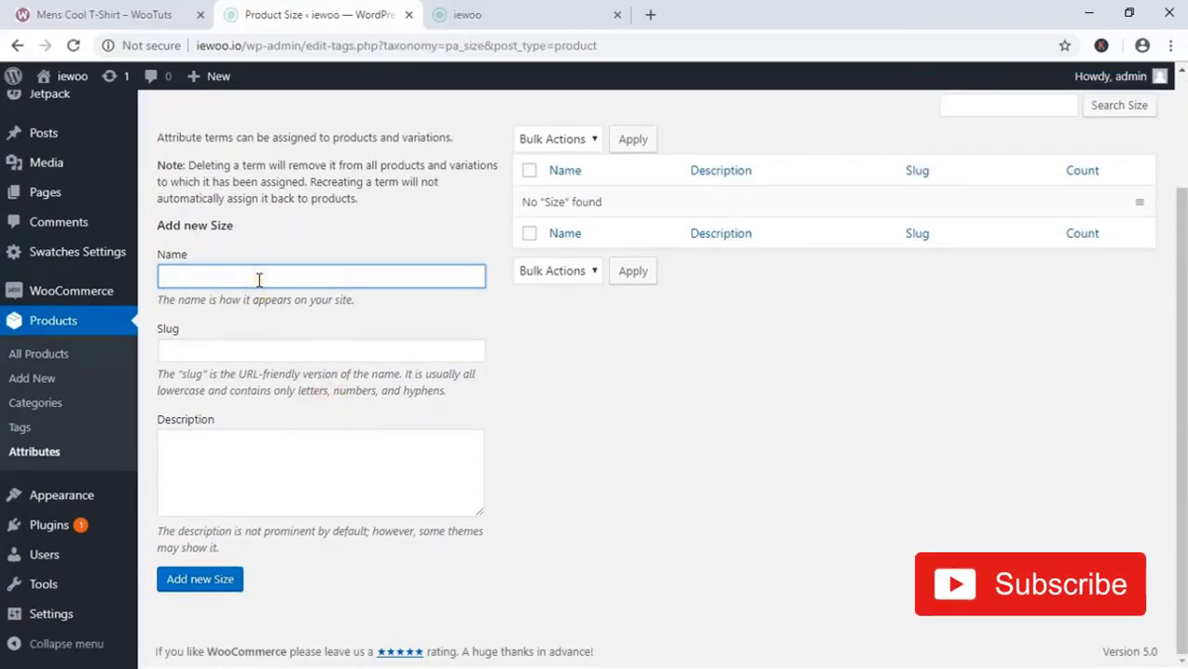
type("S")
left_click(256, 449)
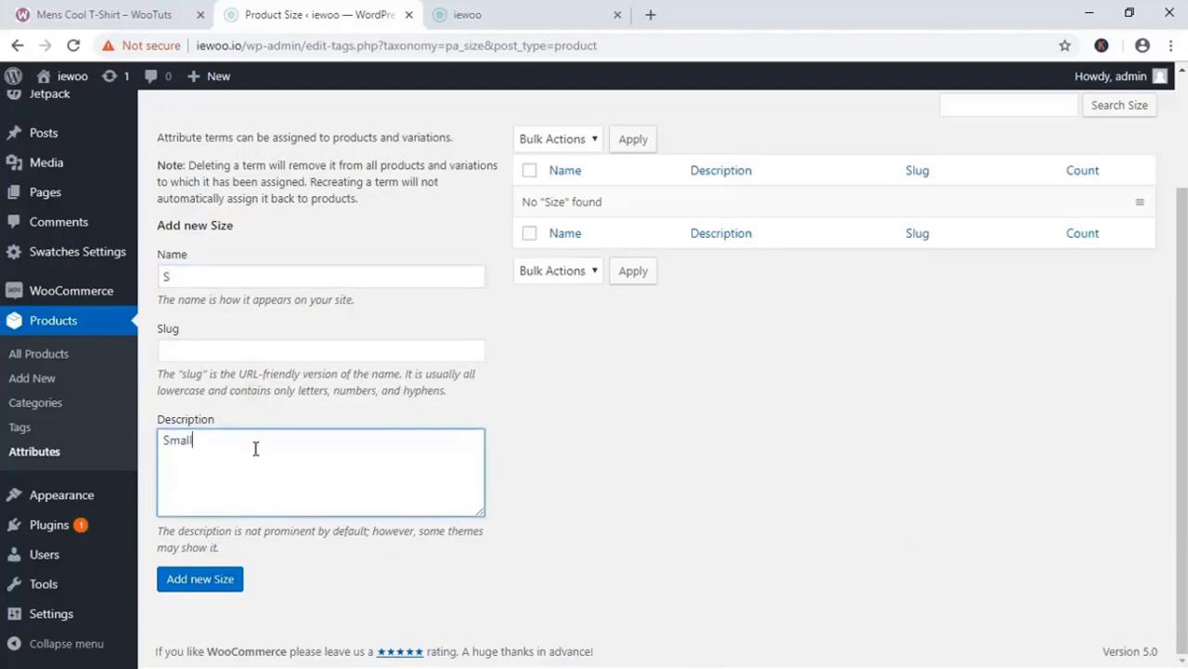
type("Small")
left_click(182, 583)
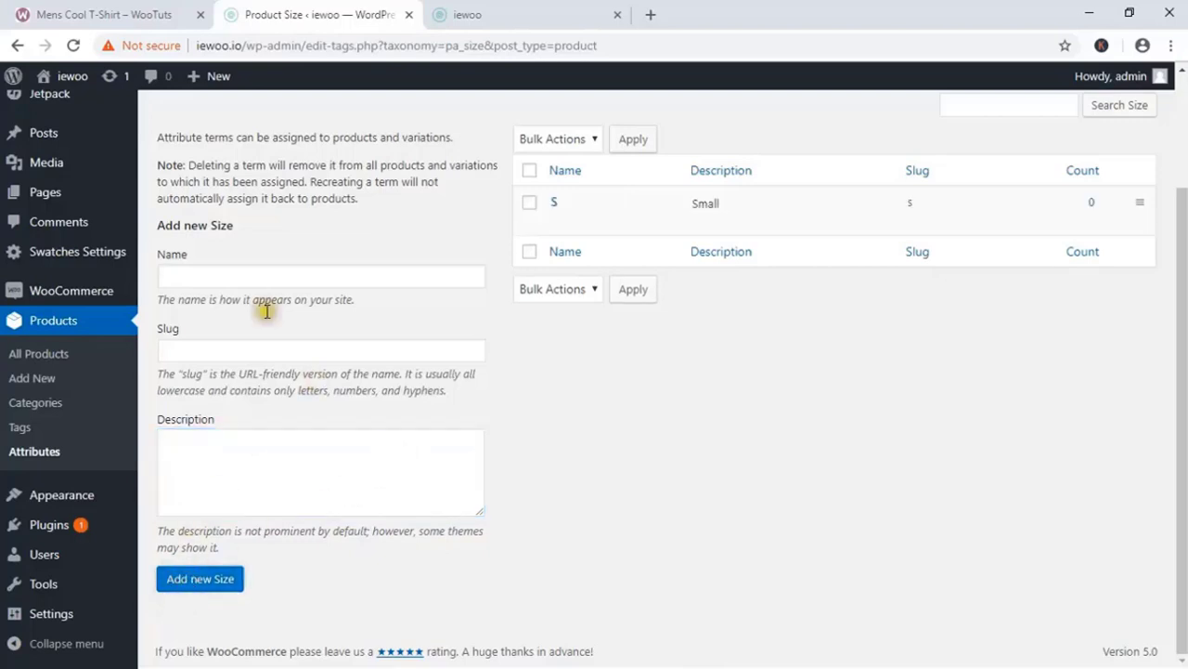
Step: Add a Size term named M with the description Medium
left_click(203, 273)
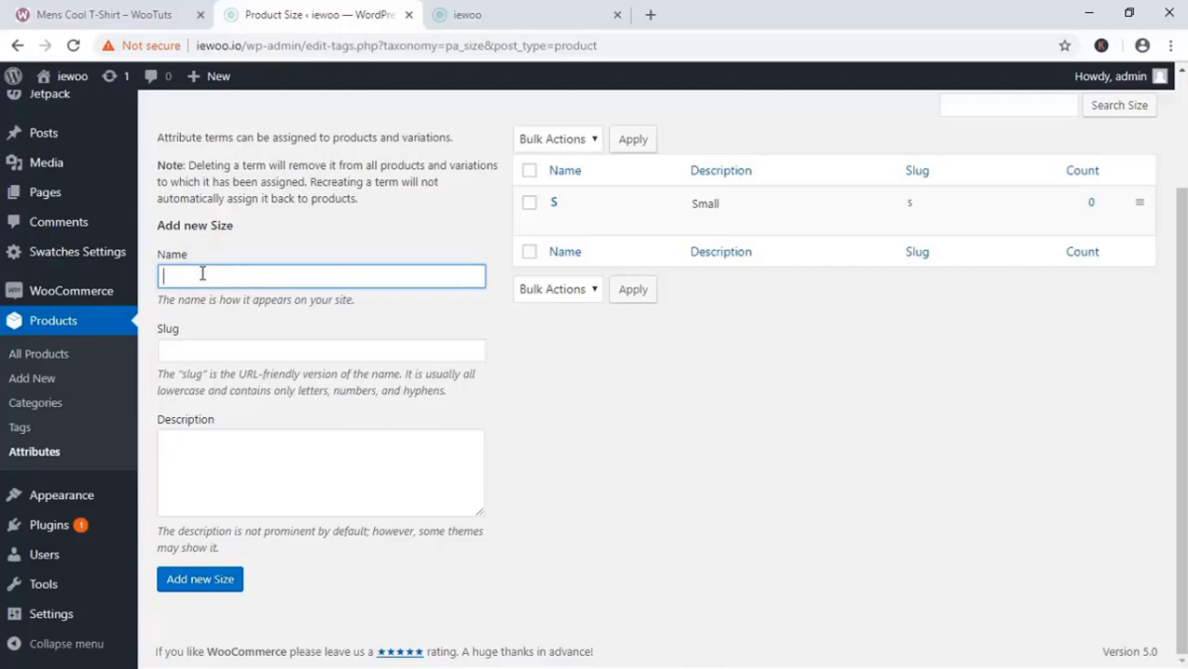
left_click(174, 456)
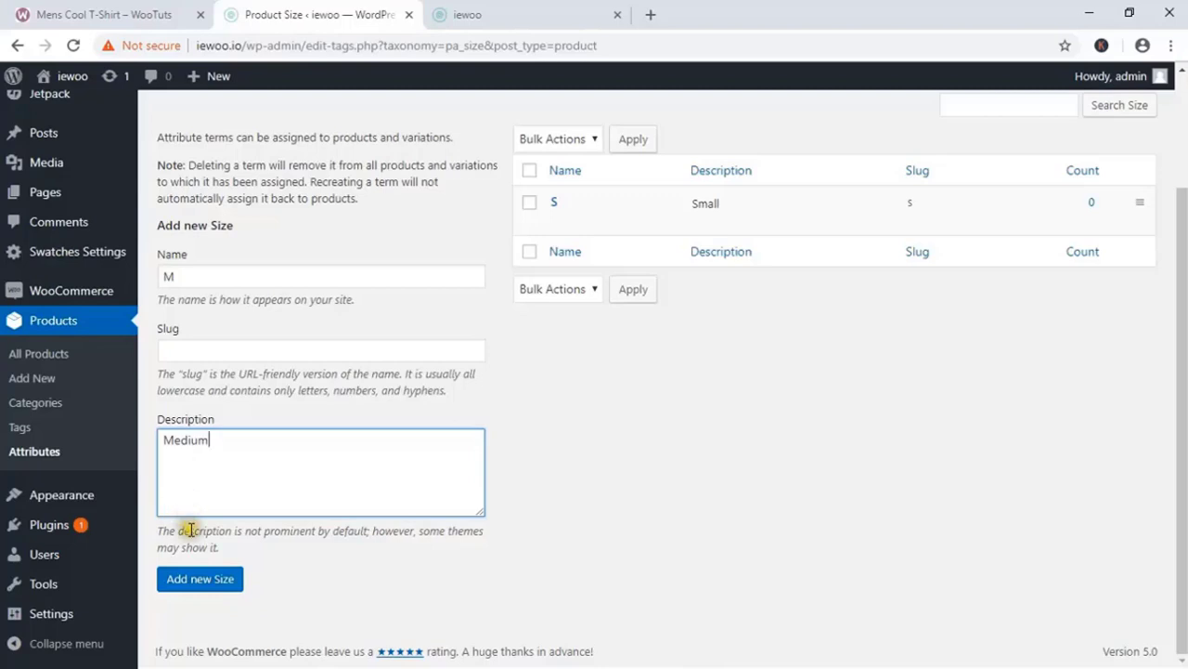
left_click(173, 579)
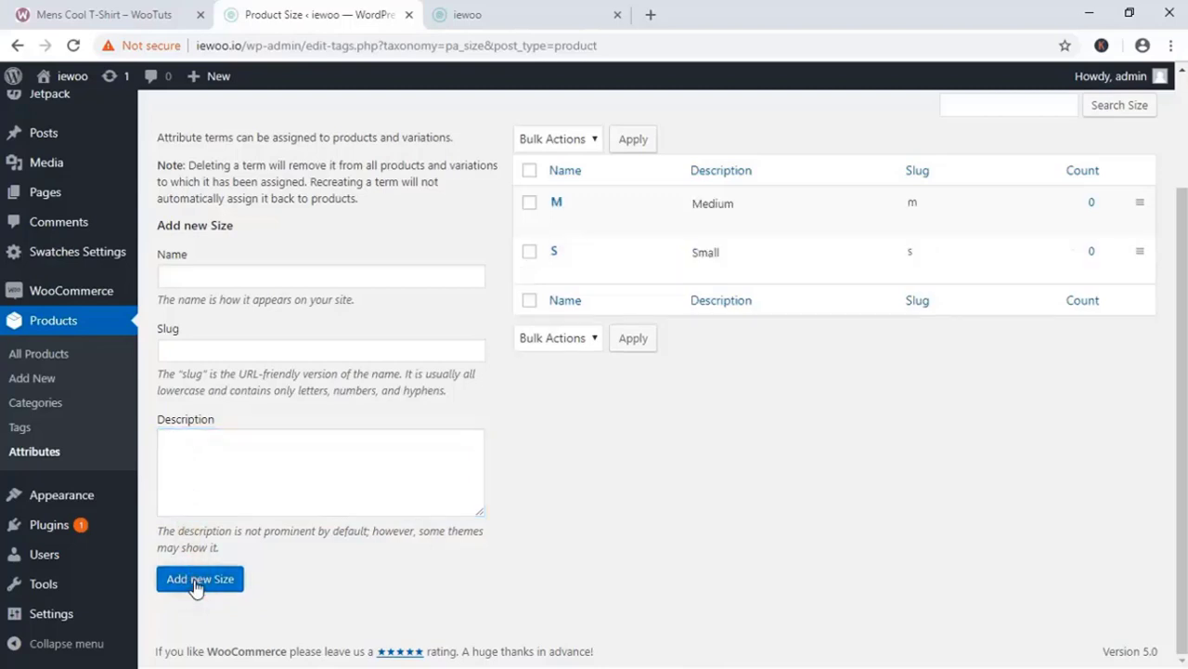
Step: Add a Size term named L with the description large
left_click(196, 269)
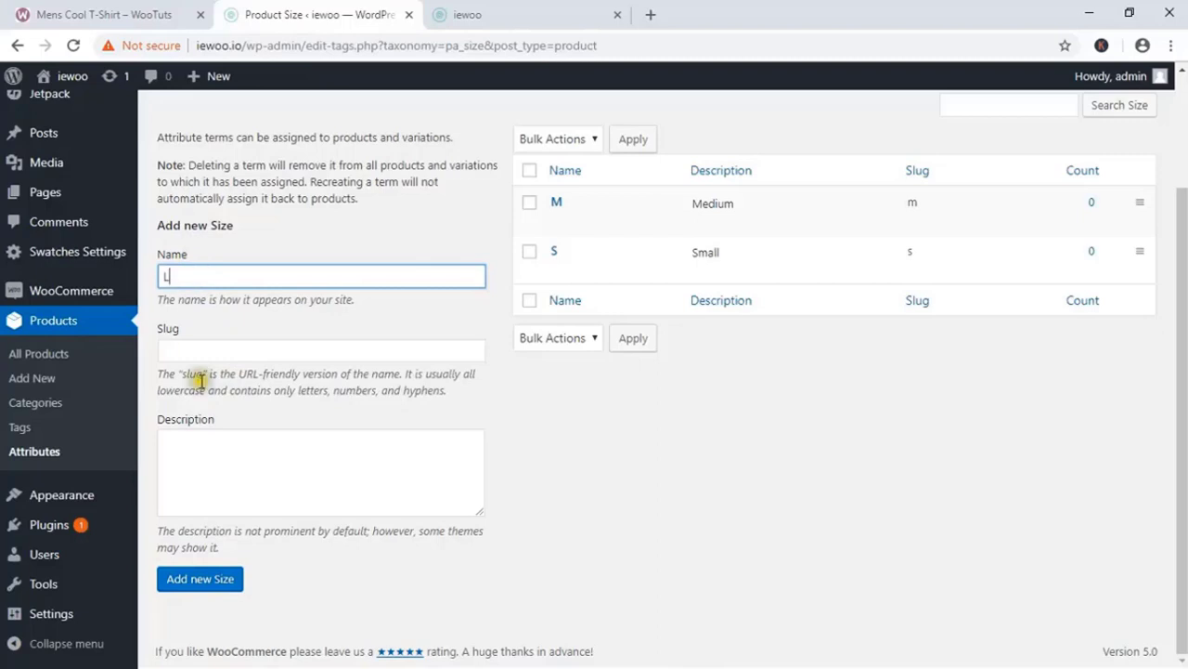
left_click(190, 444)
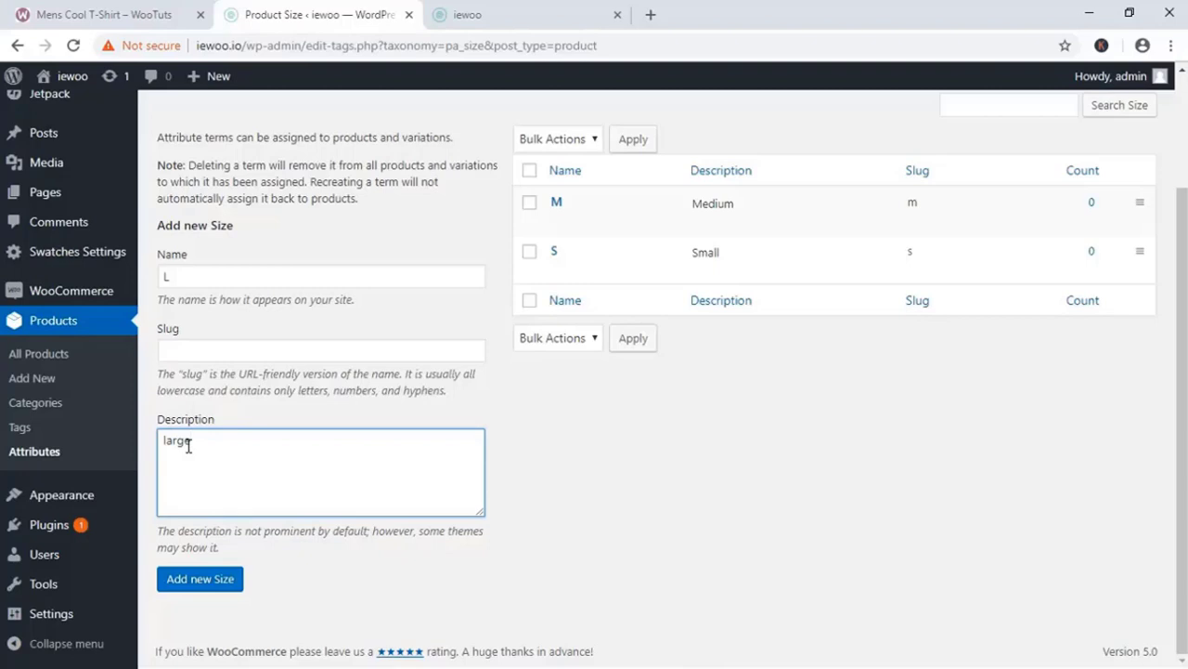
left_click(223, 580)
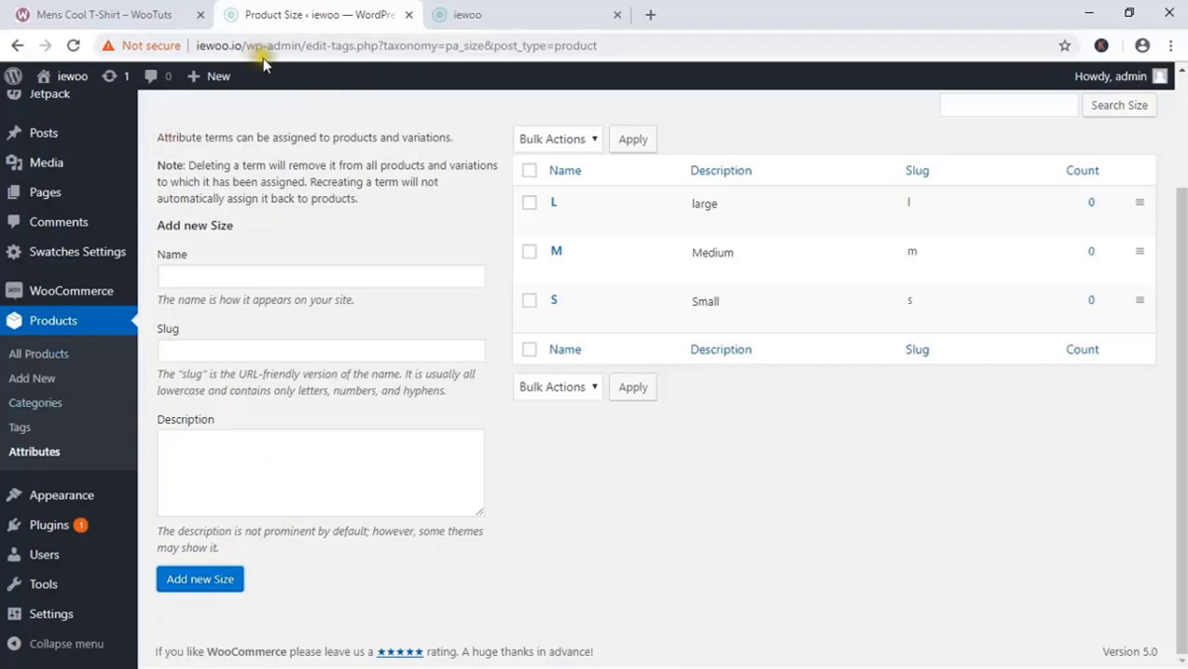
Step: Look at the title of the Mens Cool T-Shirt example product on WooTuts and return to the Size terms page
left_click(130, 9)
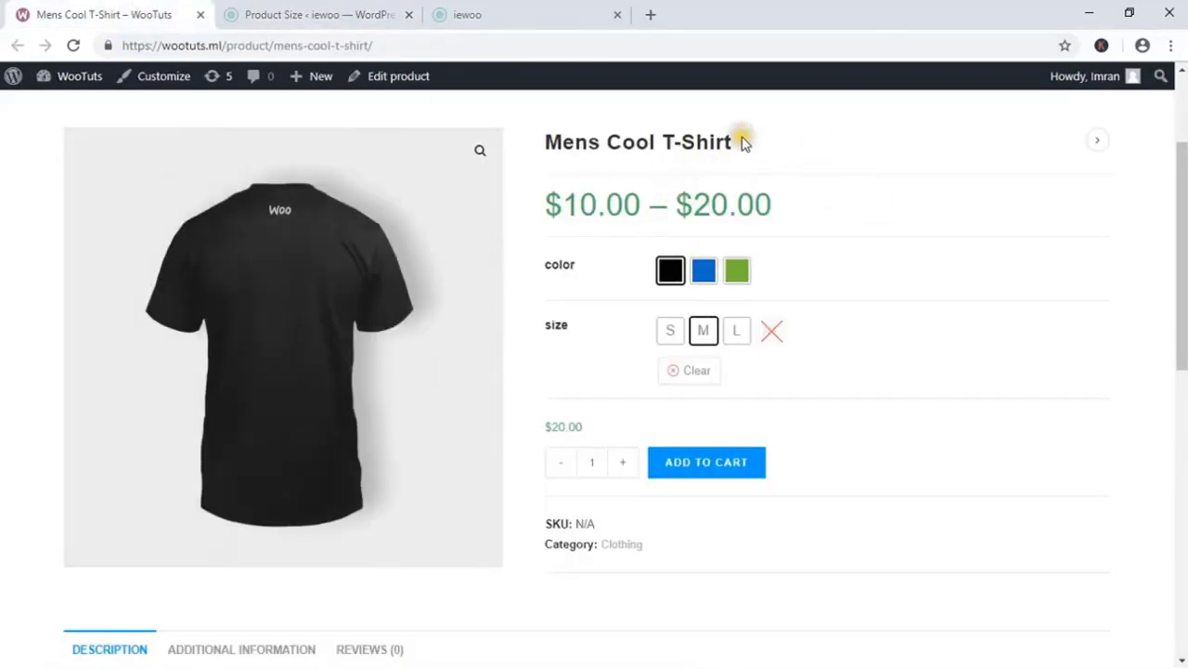
left_click_drag(742, 141, 547, 139)
left_click(331, 11)
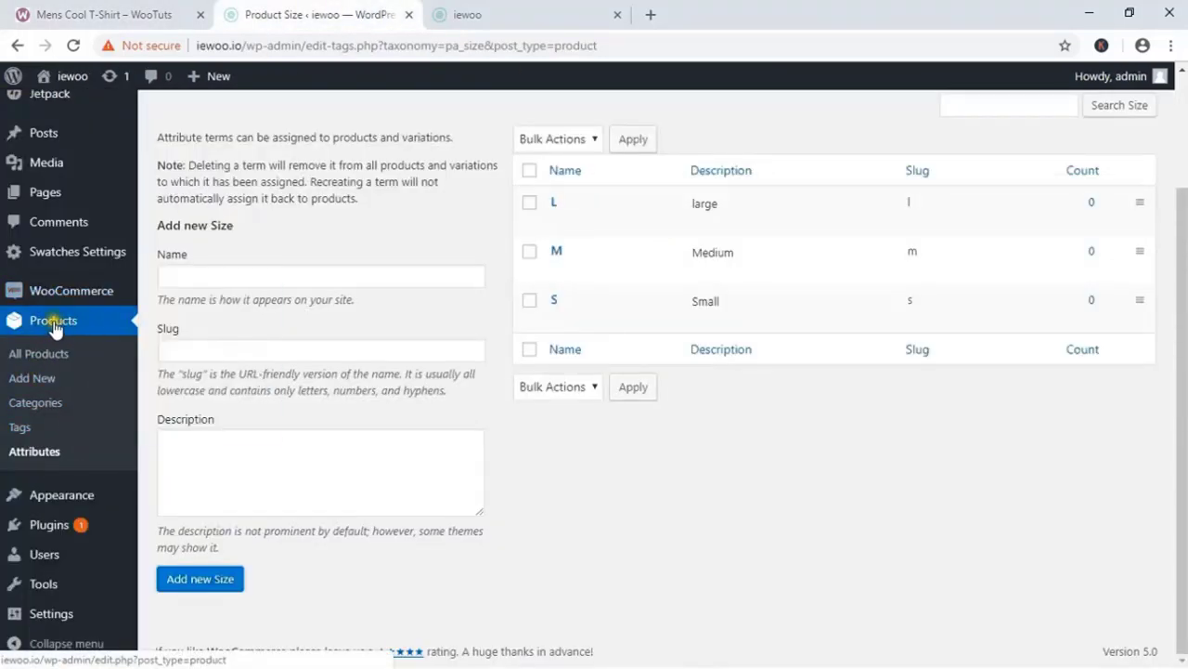
Step: Start a new product titled Variable Product and fill its description with placeholder text from the Lorem 2 website
left_click(41, 387)
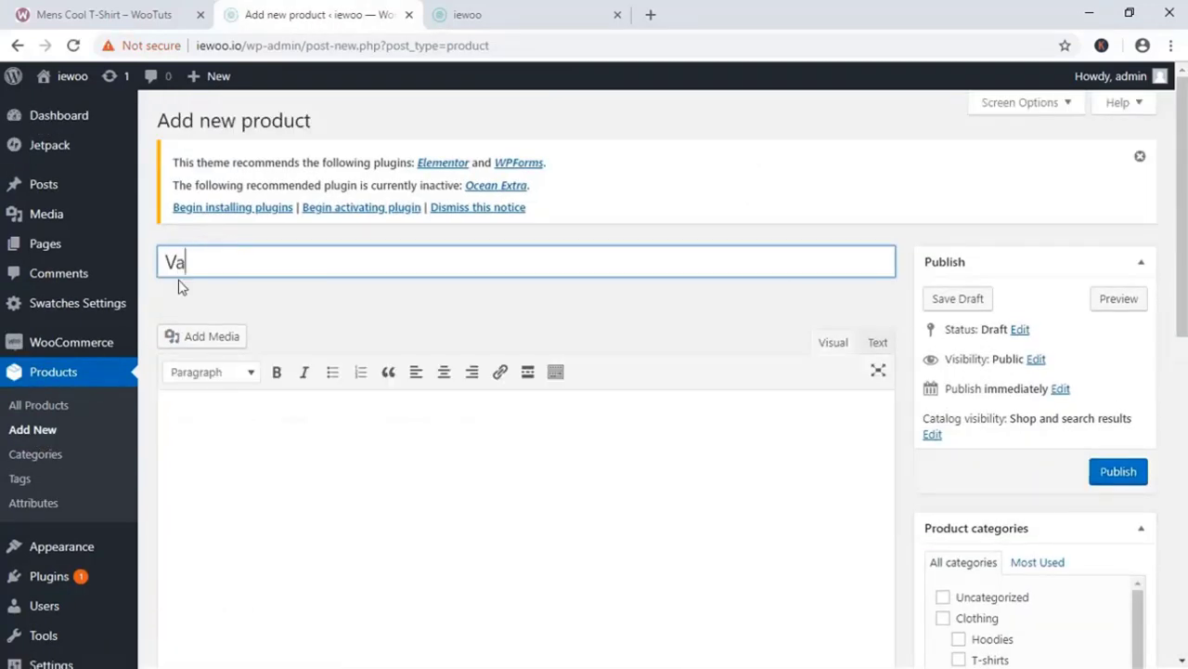
type("riable Product")
left_click(266, 462)
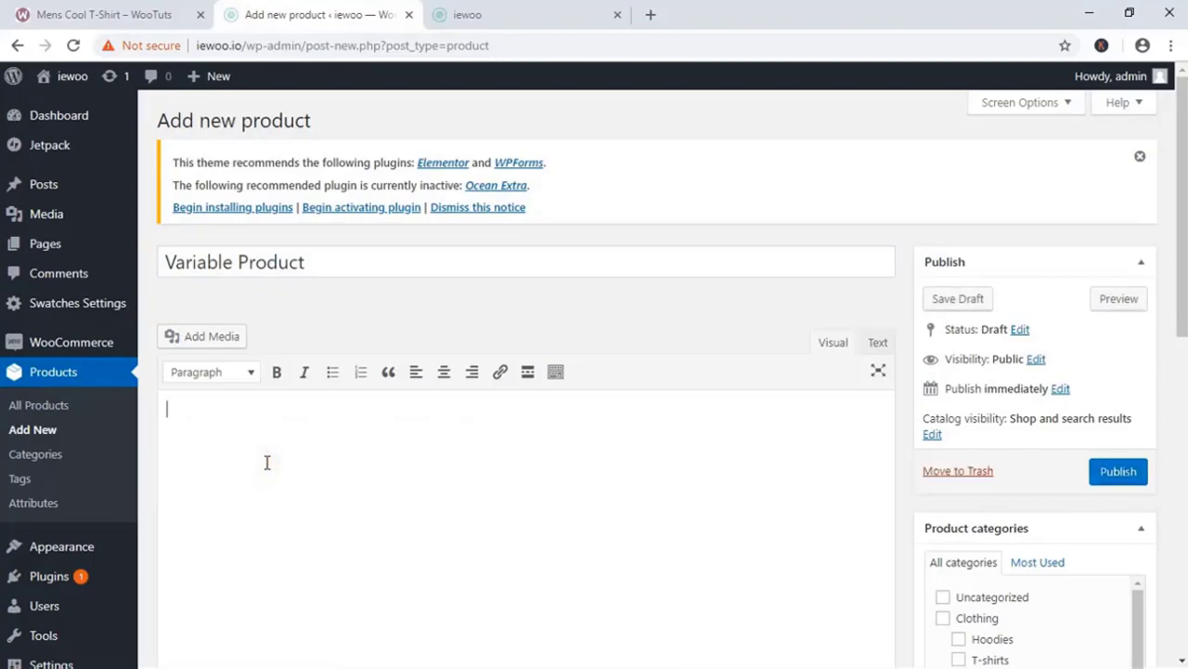
left_click(654, 14)
type("lo")
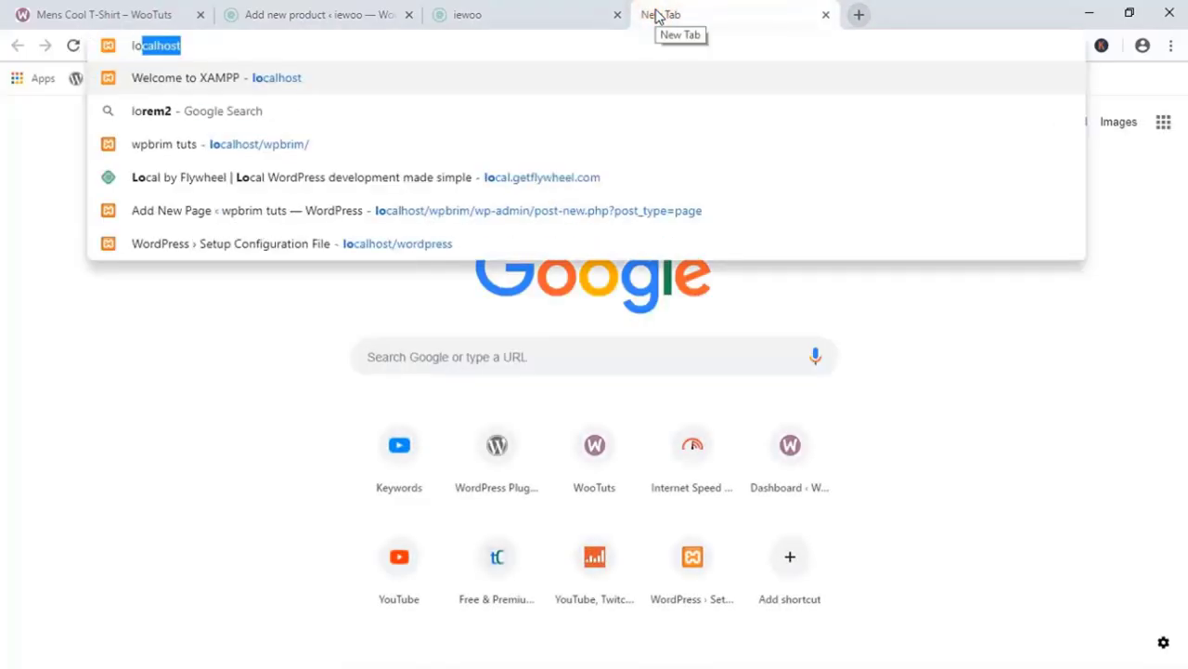
left_click(265, 233)
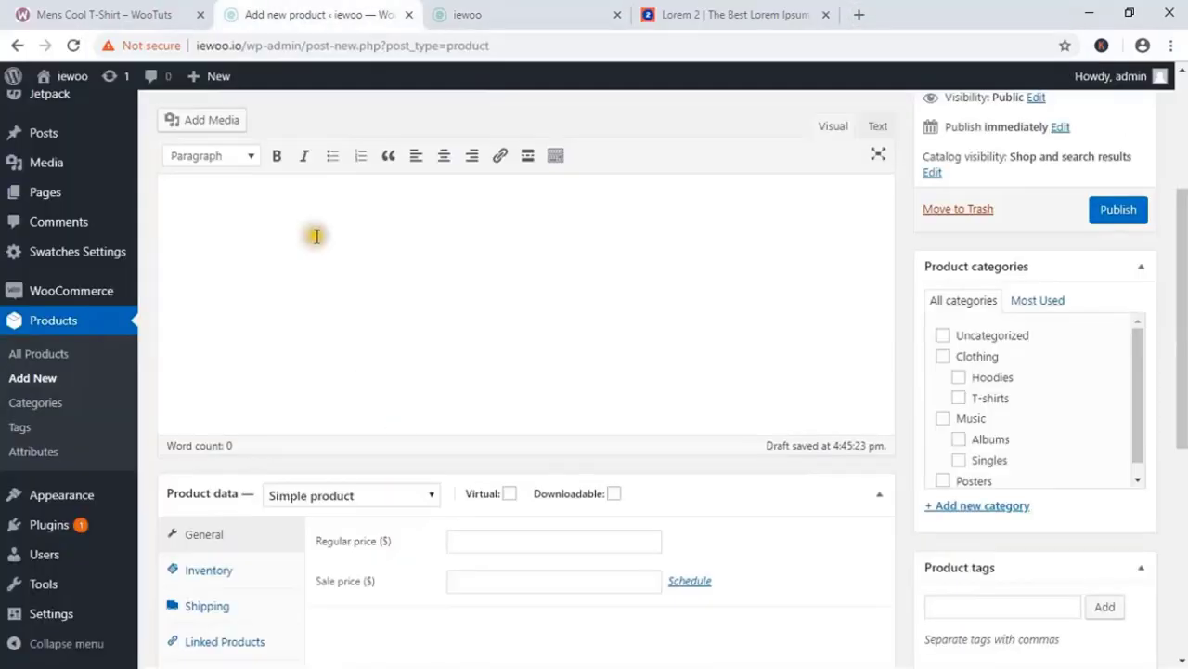
scroll(301, 315, "up", 1)
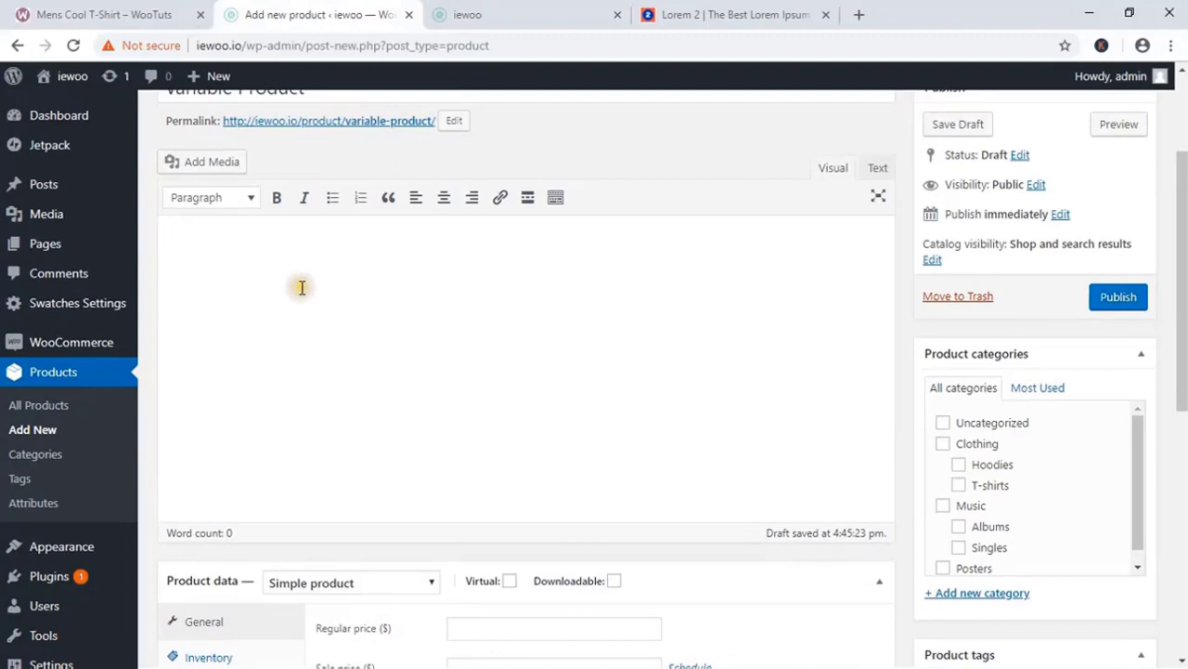
type("Lorem ipsum dolor sit amet, consectetuer adipiscing elit. Donec odio. Quisque volutpat mattis eros. Nullam malesuada erat ut turpis. Suspendisse urna nibh, viverra non, semper suscipit, posuere a, pede.  Donec nec justo eget felis facilisis fermentum. Aliquam porttitor mauris sit amet orci. Aenean dignissim pellentesque felis.")
Step: Set the product type in the product data to Variable product
scroll(327, 342, "down", 5)
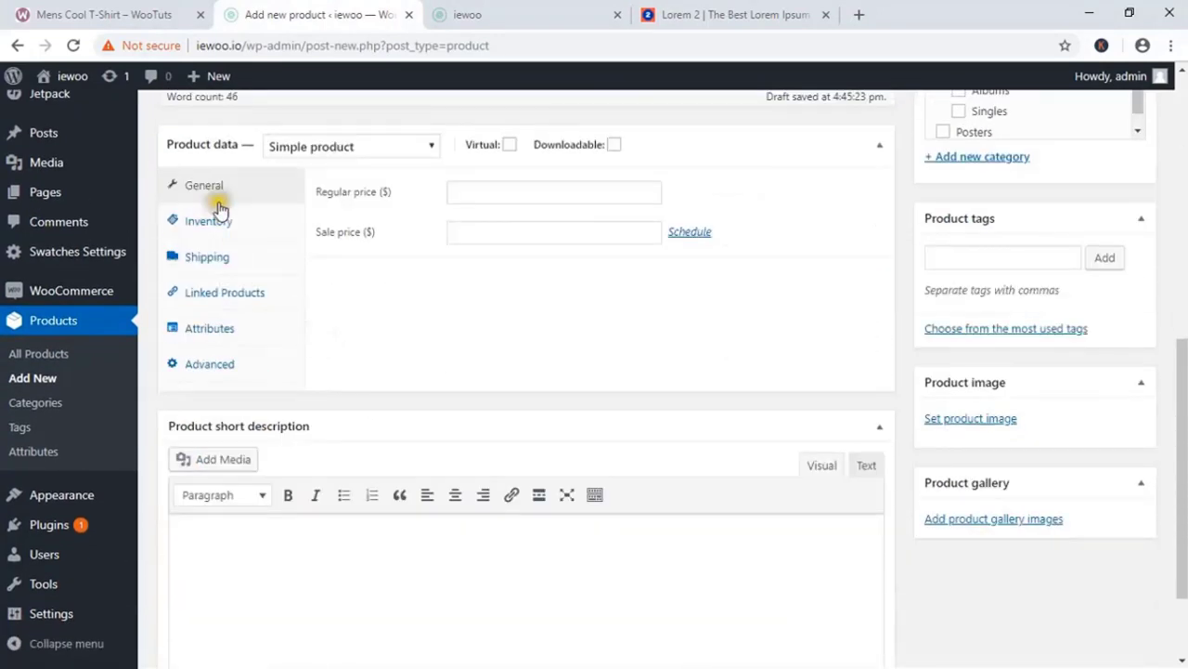
scroll(263, 232, "up", 1)
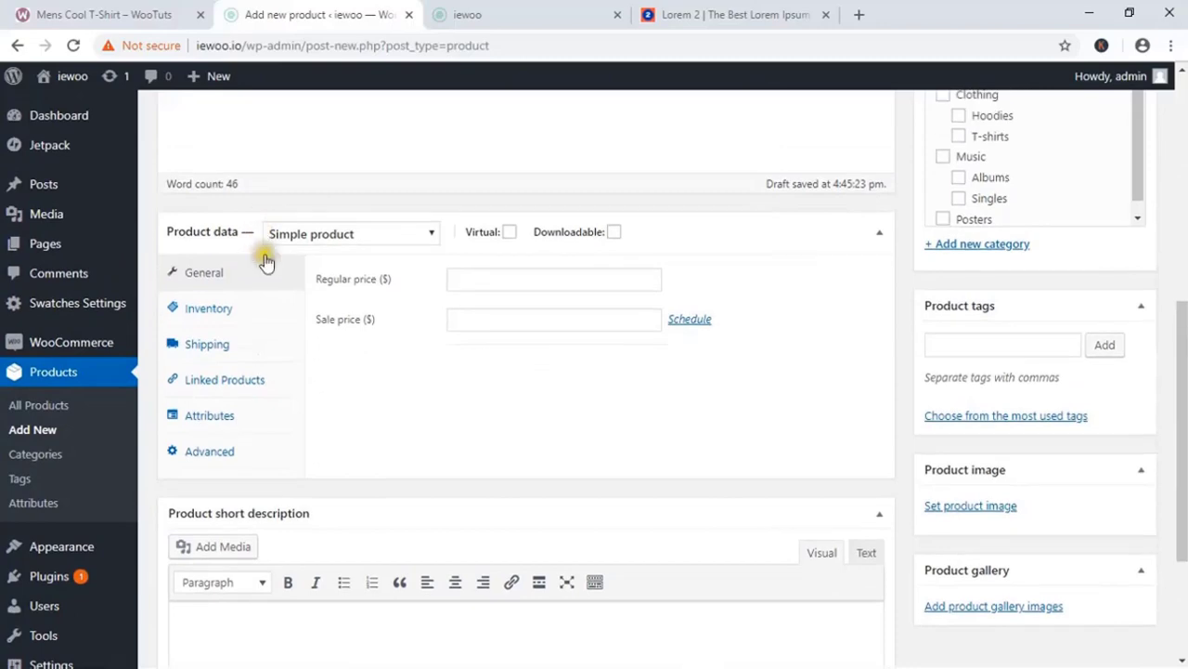
left_click(385, 234)
left_click(352, 327)
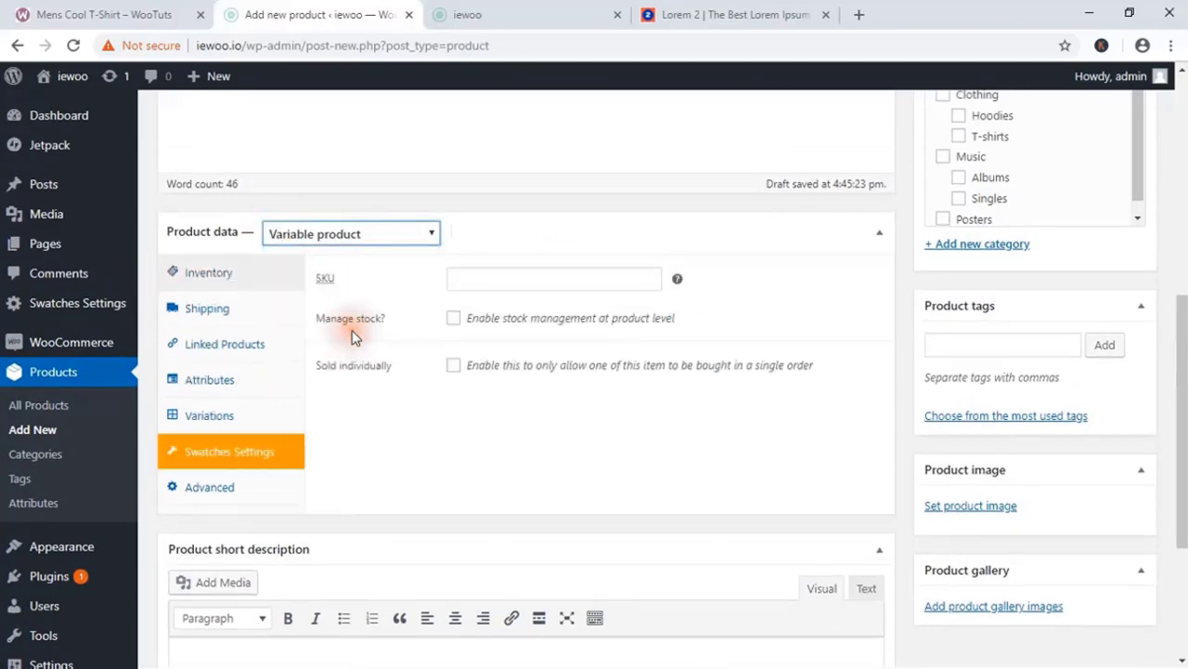
Step: Add the Color attribute to the product, use it for variations, and include all its terms: Black, Blue and Green
scroll(374, 346, "up", 3)
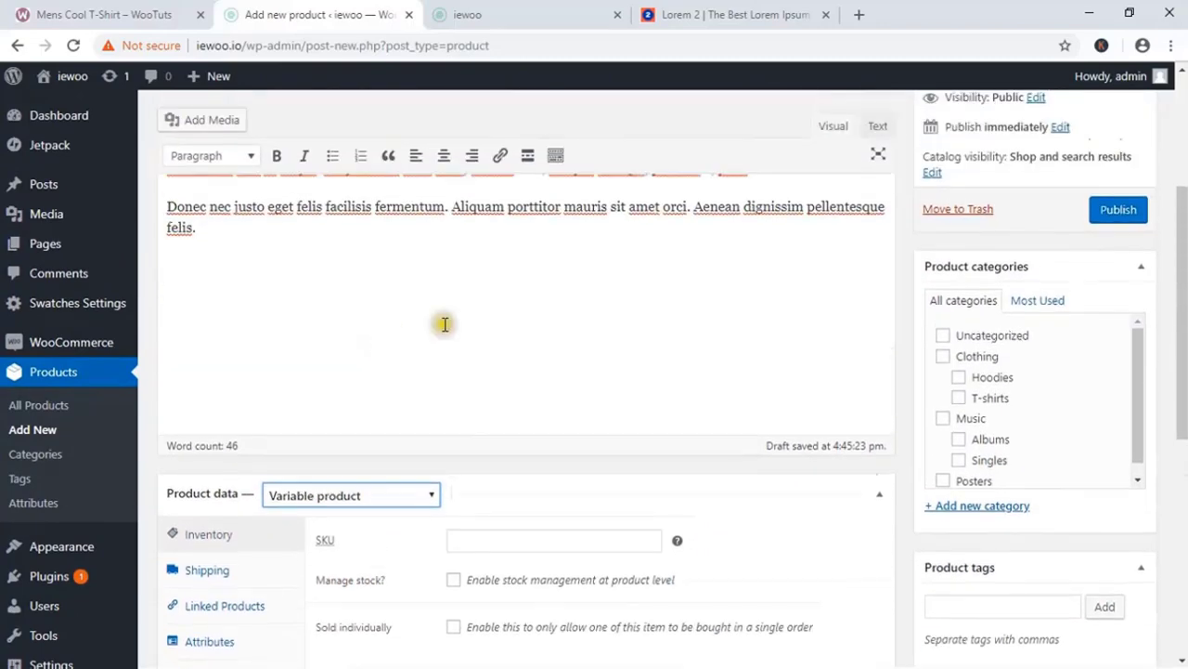
scroll(536, 326, "up", 2)
scroll(491, 329, "down", 6)
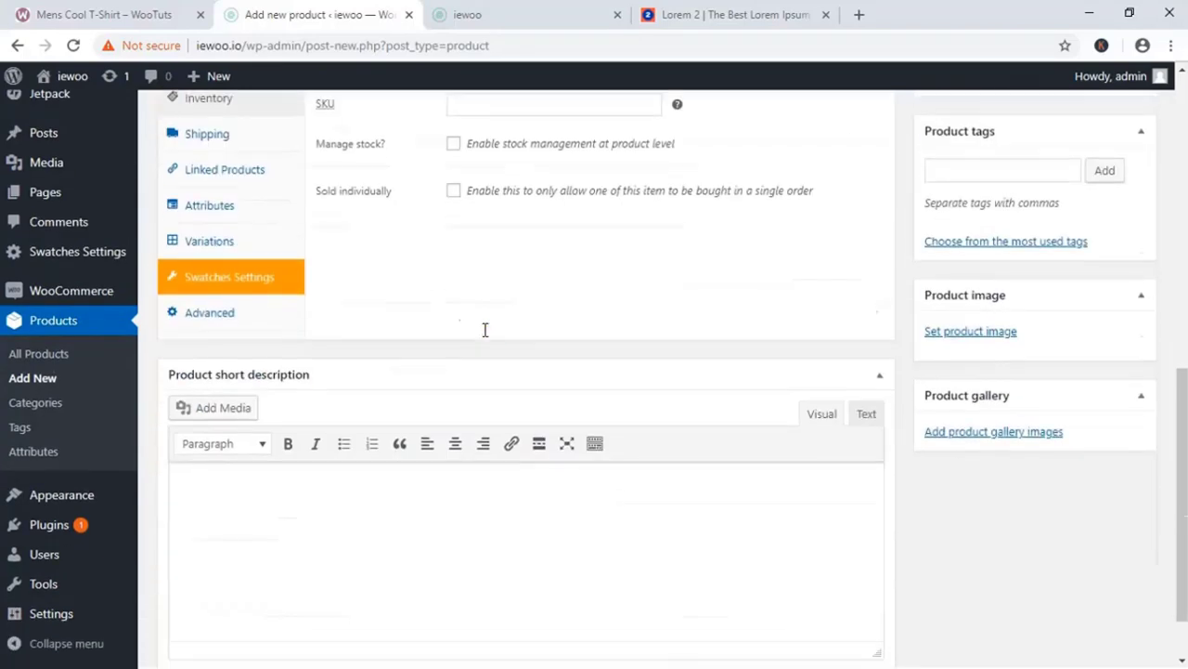
scroll(376, 318, "up", 1)
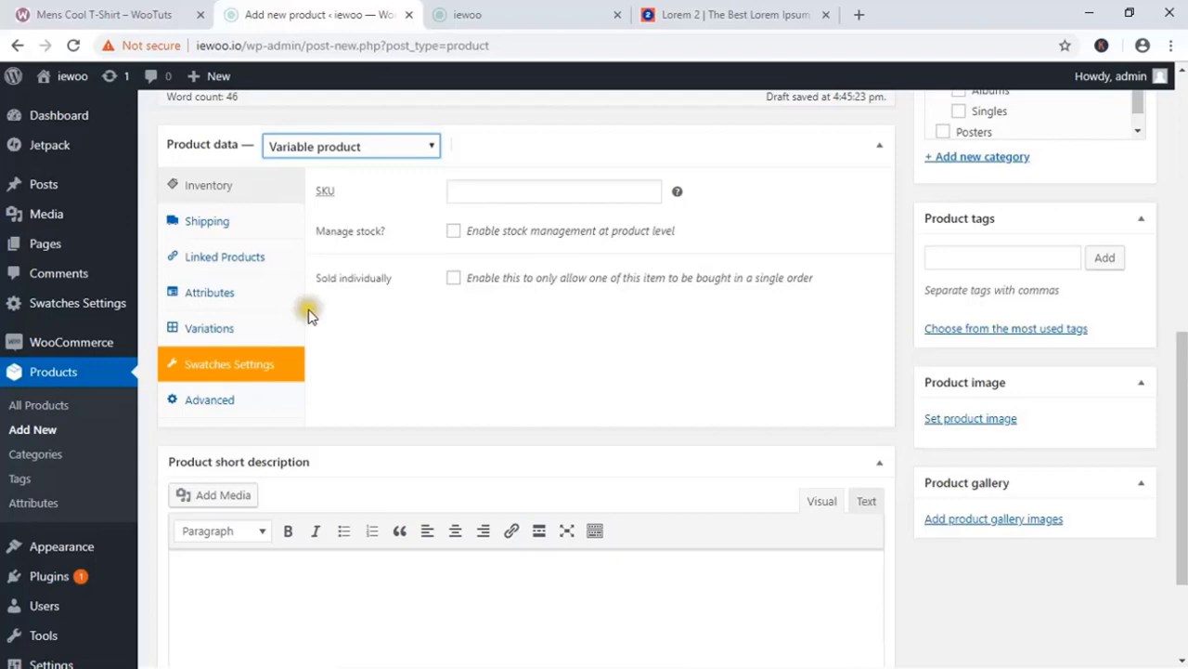
left_click(225, 295)
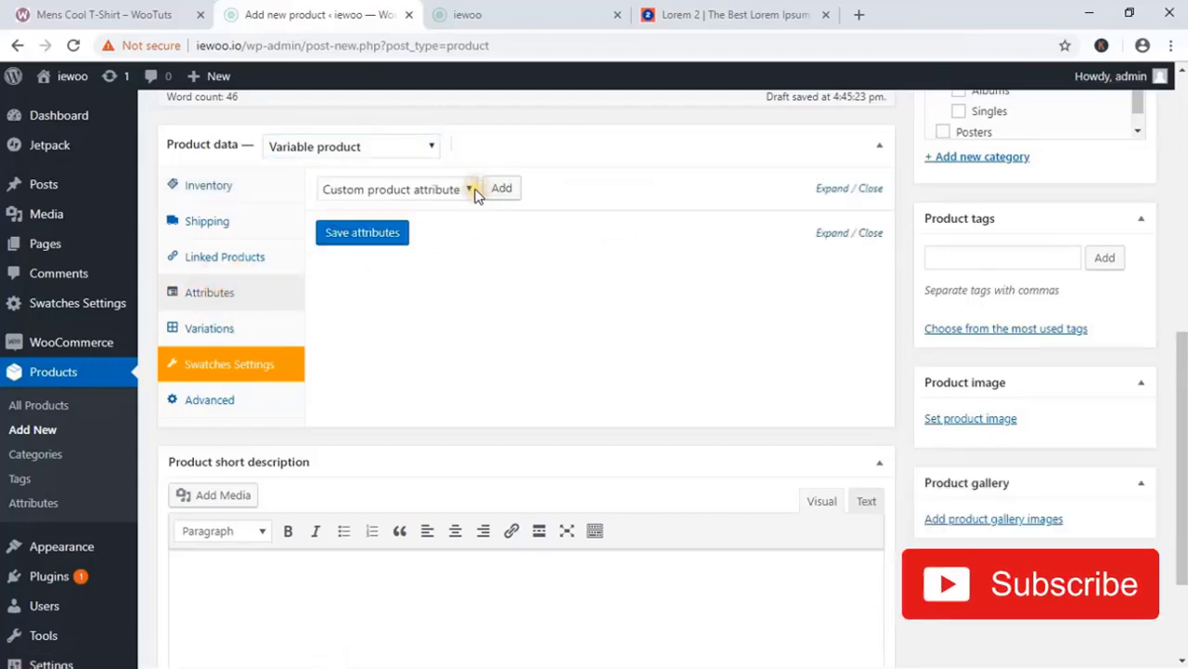
left_click(472, 190)
left_click(398, 232)
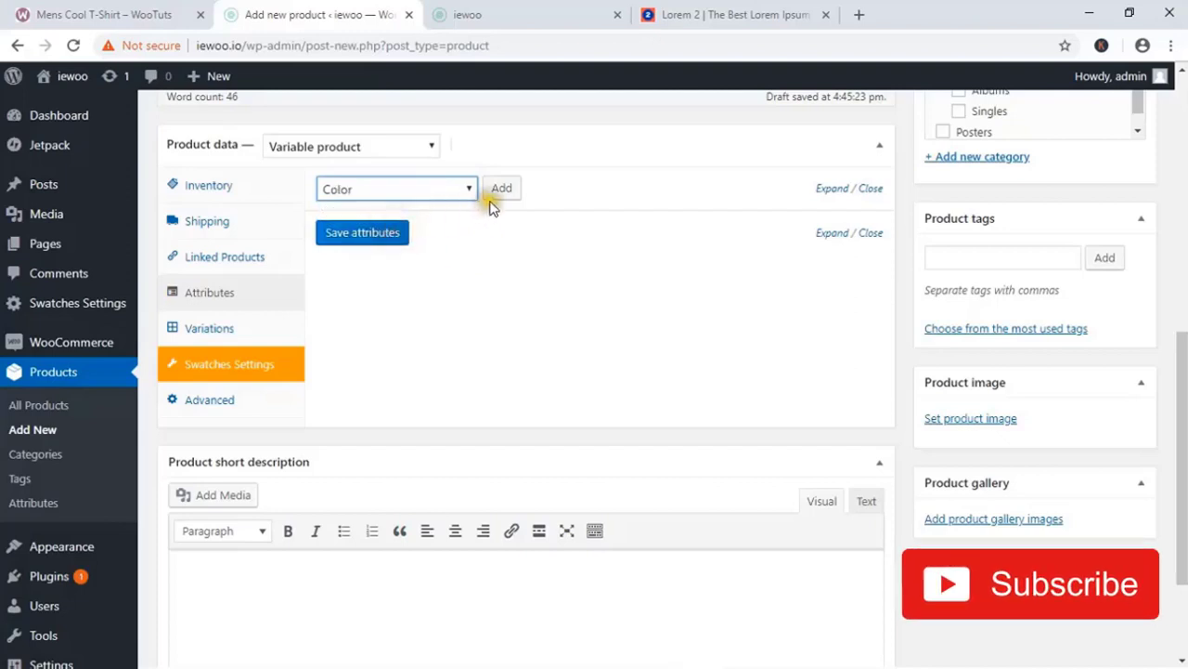
left_click(502, 199)
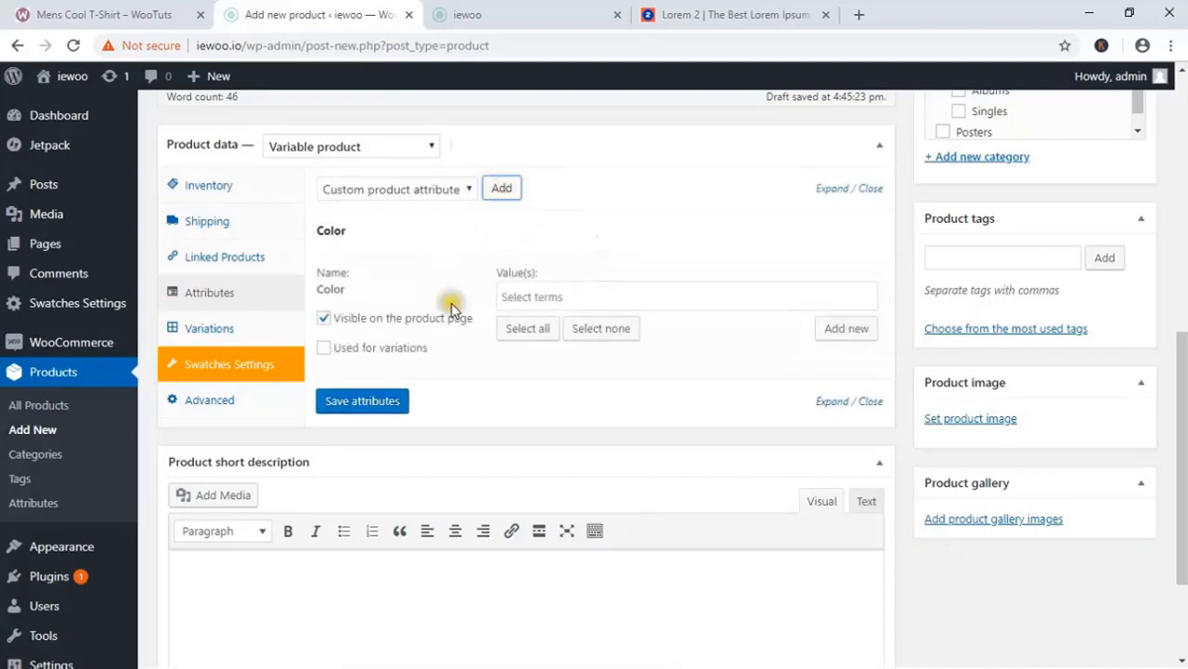
left_click(323, 350)
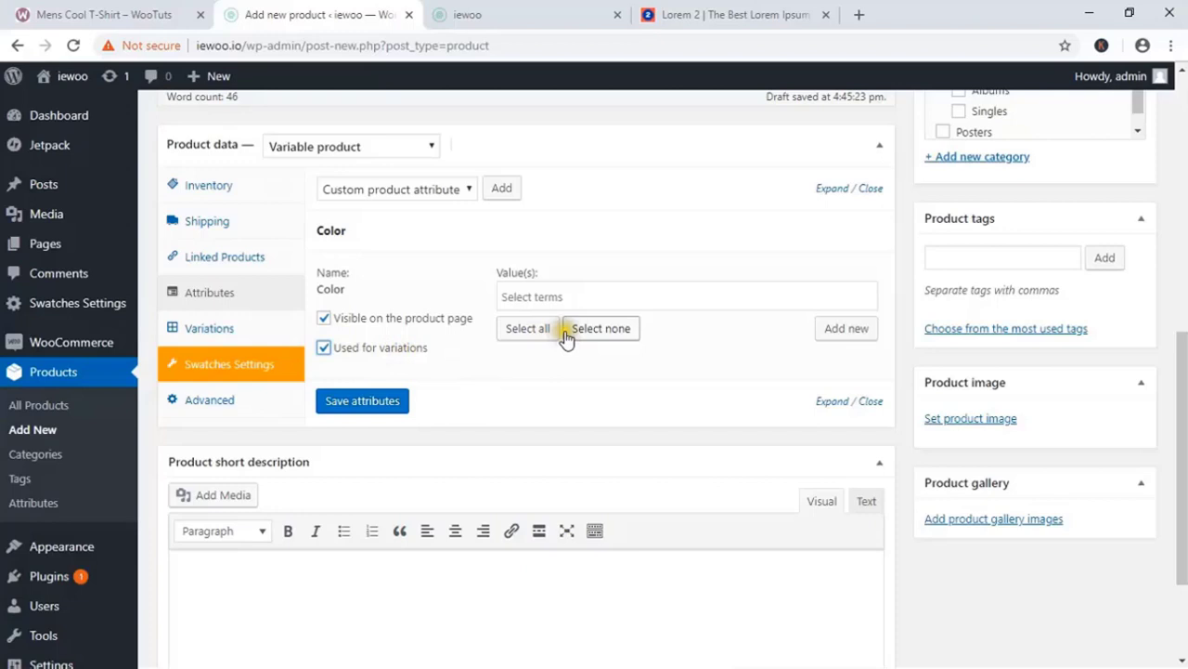
left_click(528, 333)
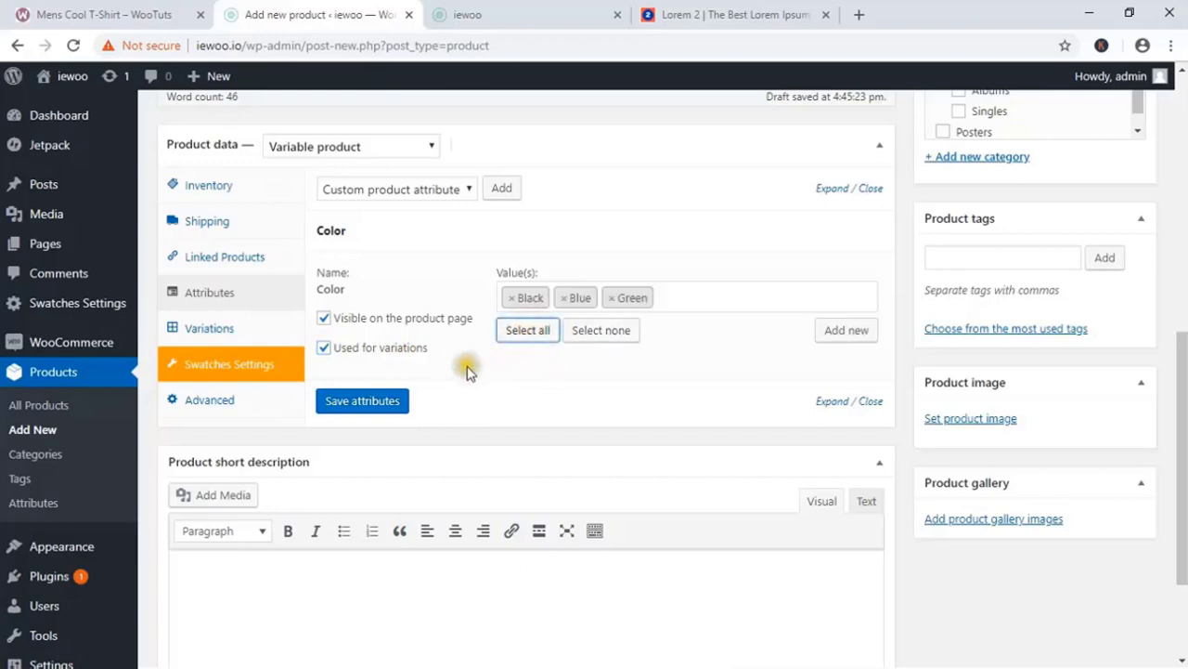
Step: Add the Size attribute with all its terms, use it for variations, and save the product's attributes
left_click(464, 191)
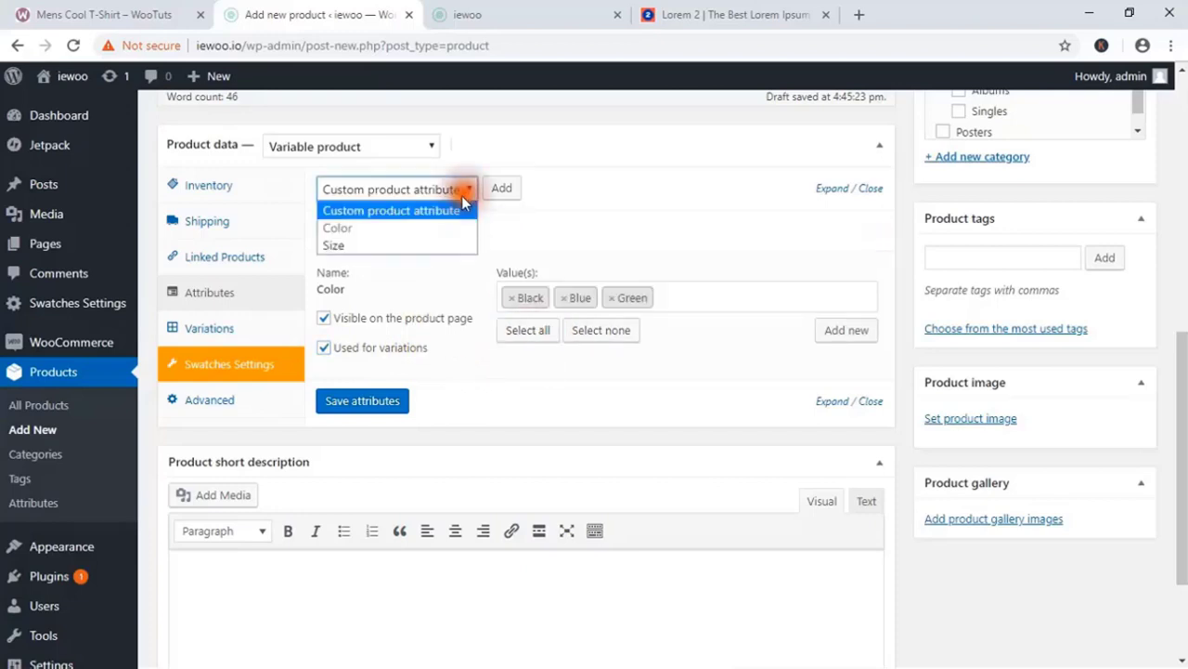
left_click(405, 243)
left_click(502, 193)
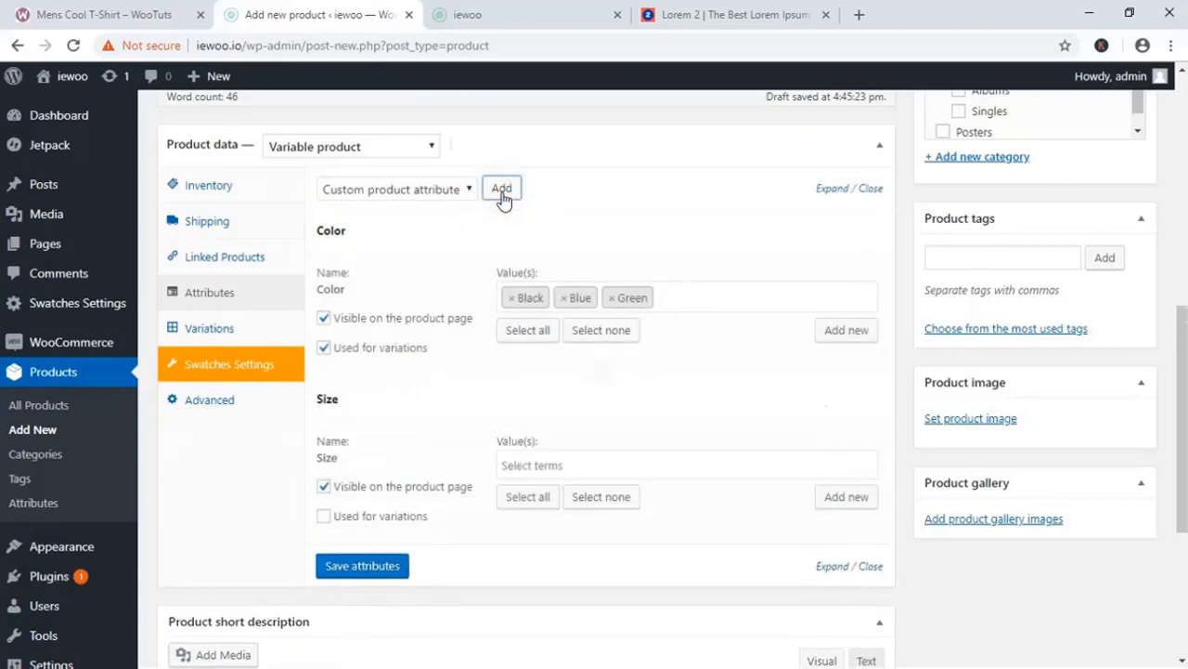
left_click(324, 518)
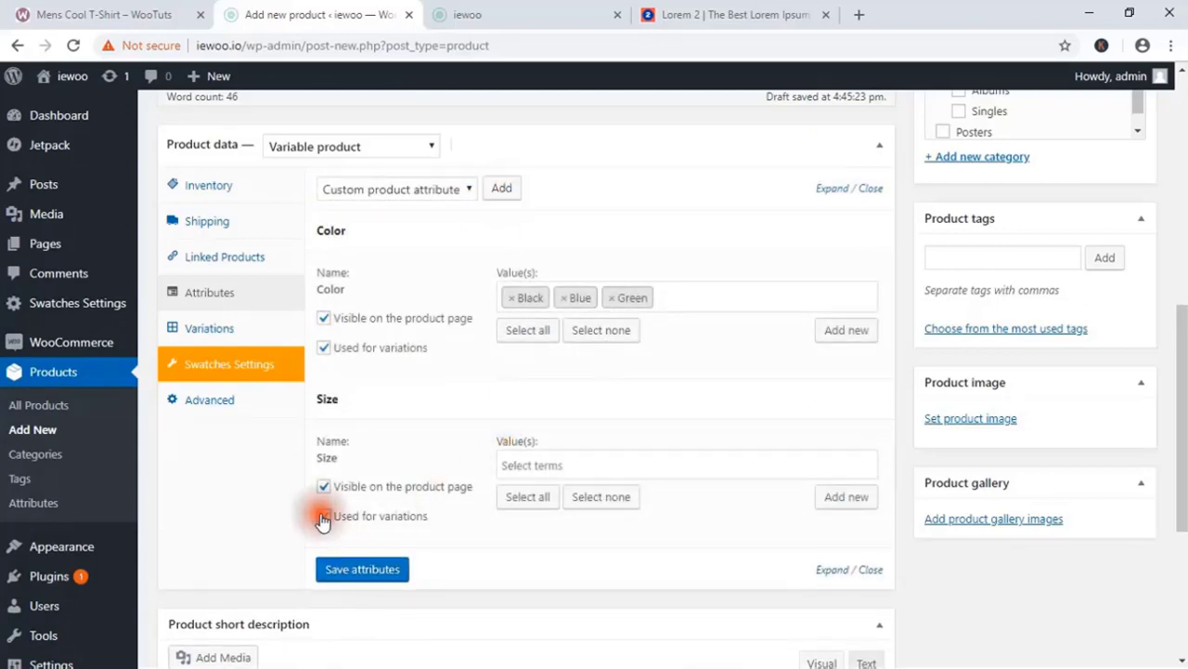
left_click(530, 500)
left_click(342, 573)
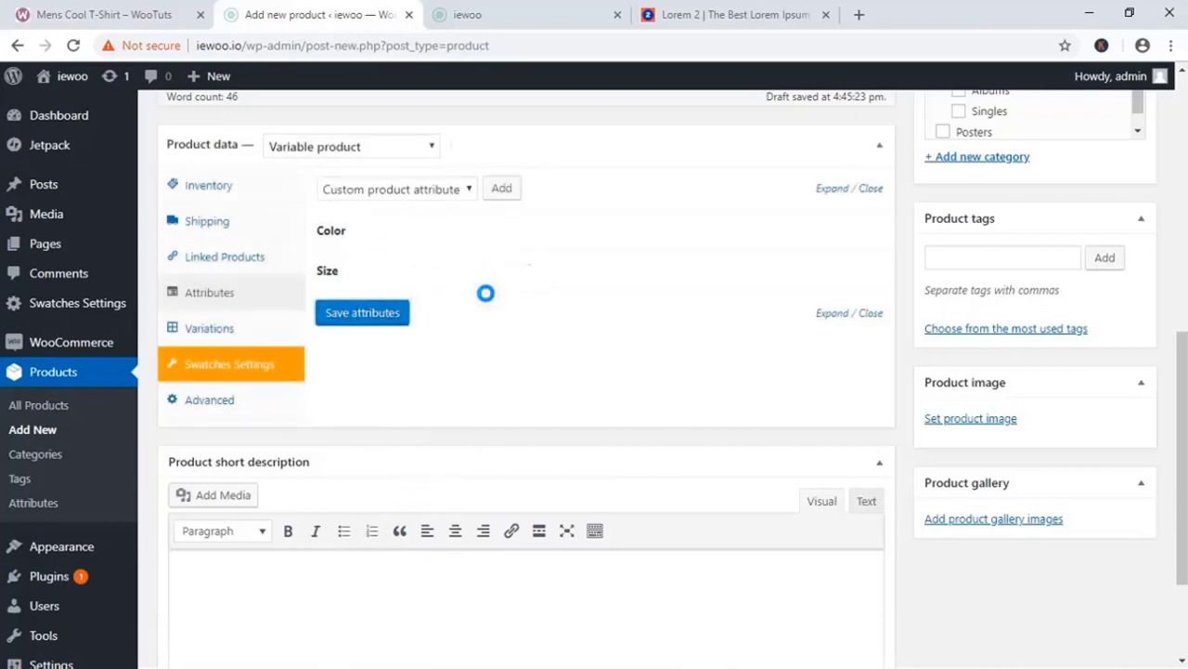
Step: Create variations from all attributes so every Color and Size combination gets its own variation
left_click(195, 334)
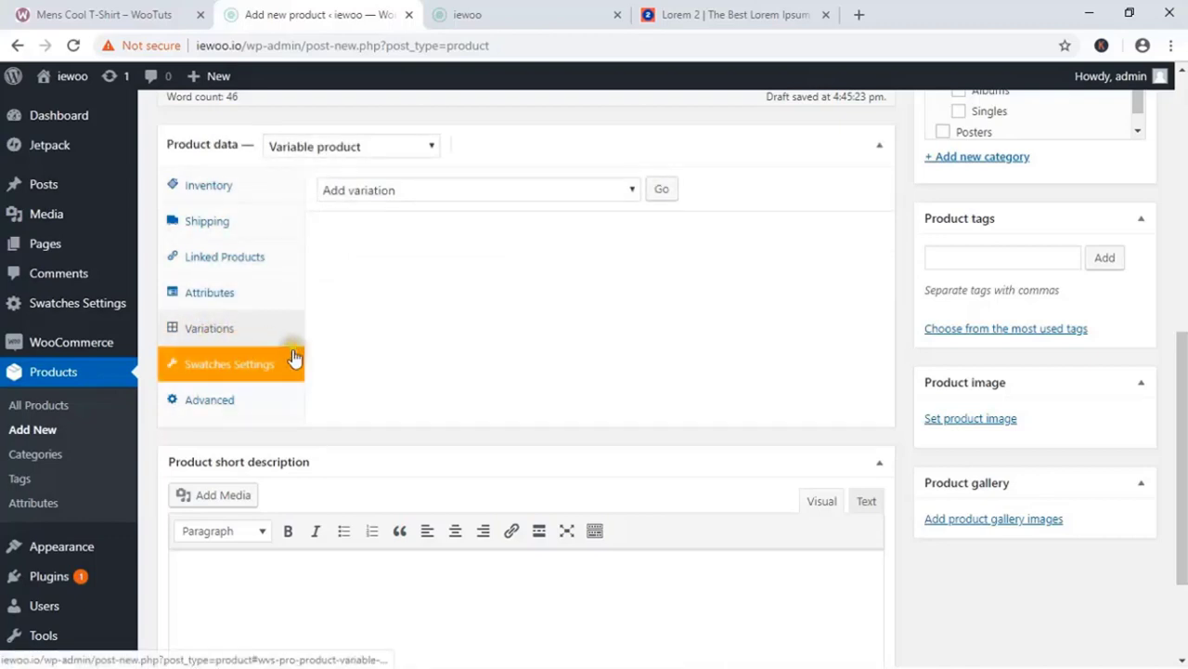
left_click(562, 190)
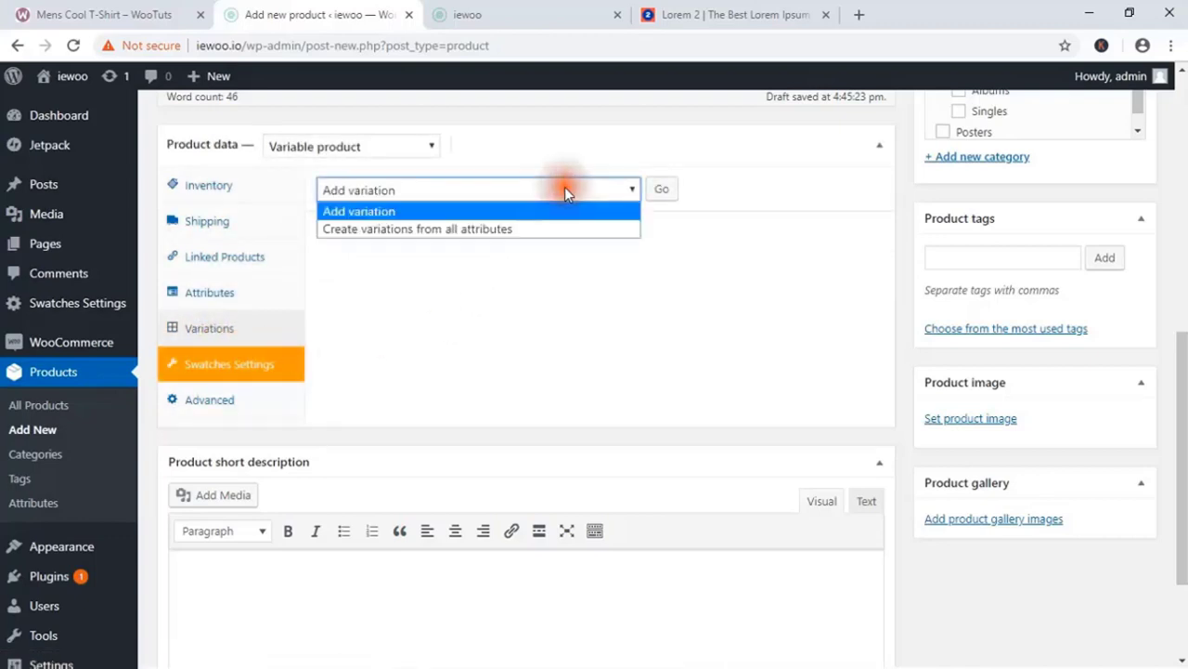
left_click(539, 230)
left_click(659, 190)
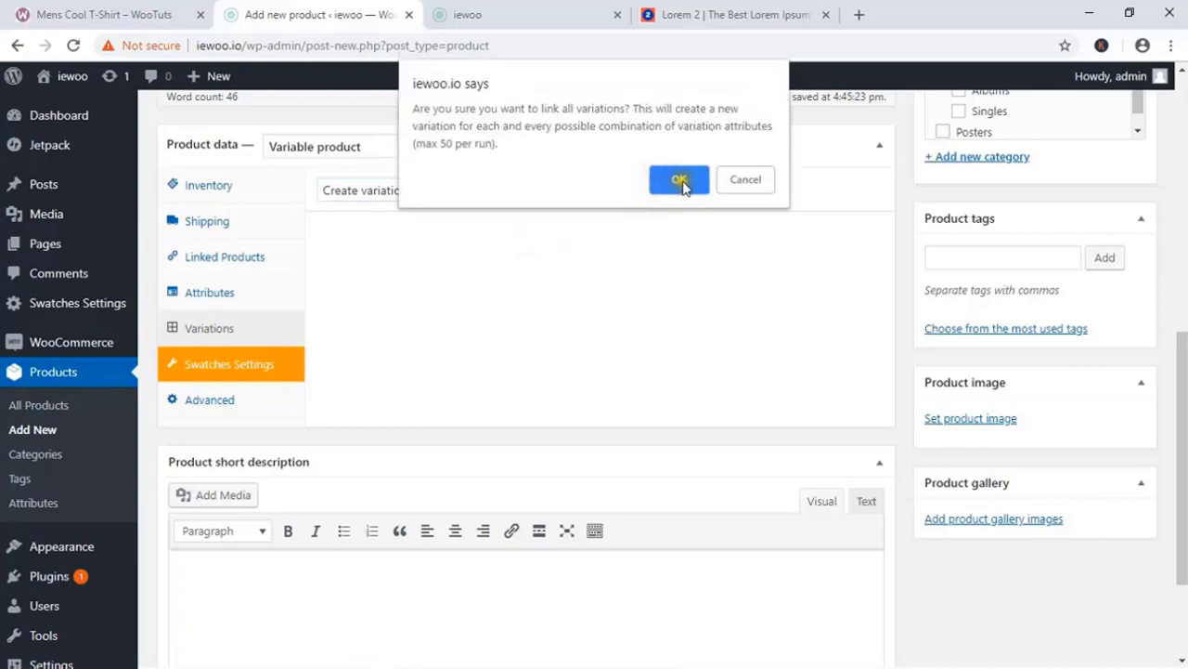
left_click(679, 183)
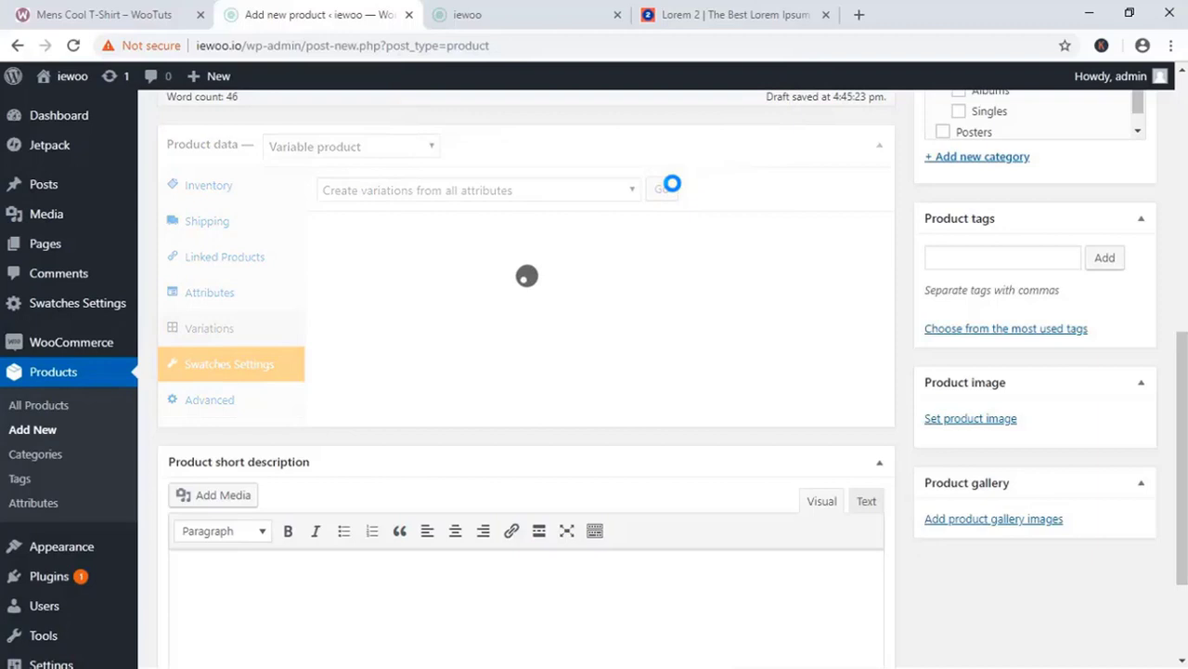
left_click(752, 146)
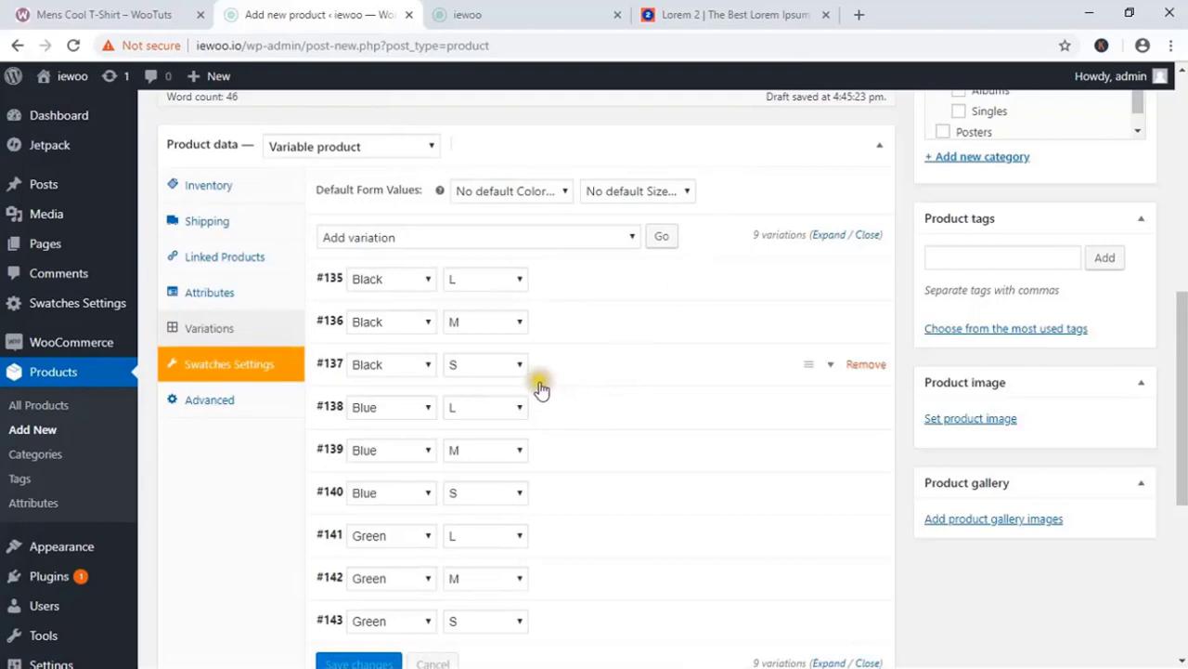
Step: Give the Green S variation the green skull T-shirt image T_3_front.jpg and a regular price of $10
scroll(538, 385, "down", 2)
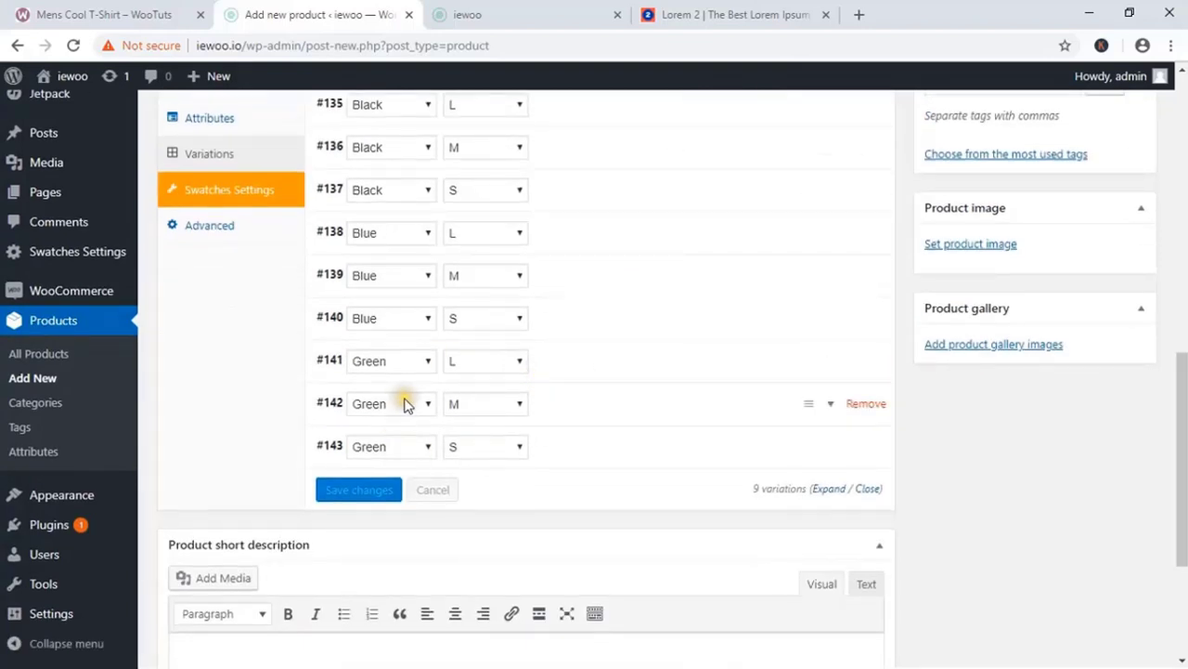
scroll(405, 404, "up", 2)
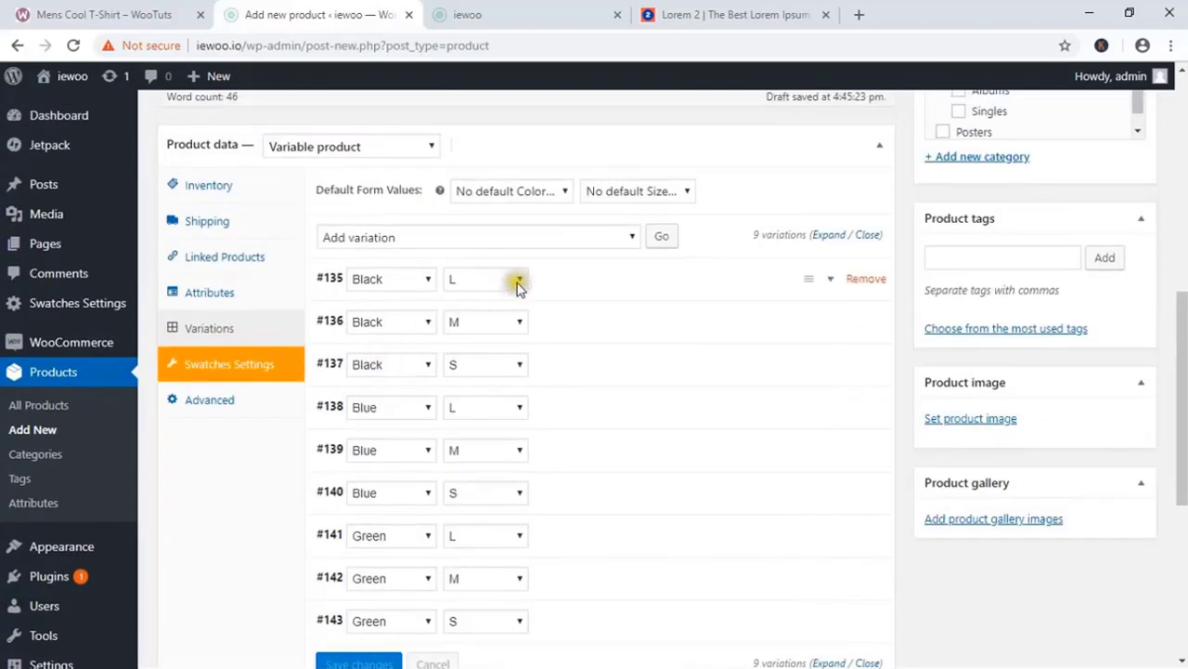
scroll(657, 375, "down", 3)
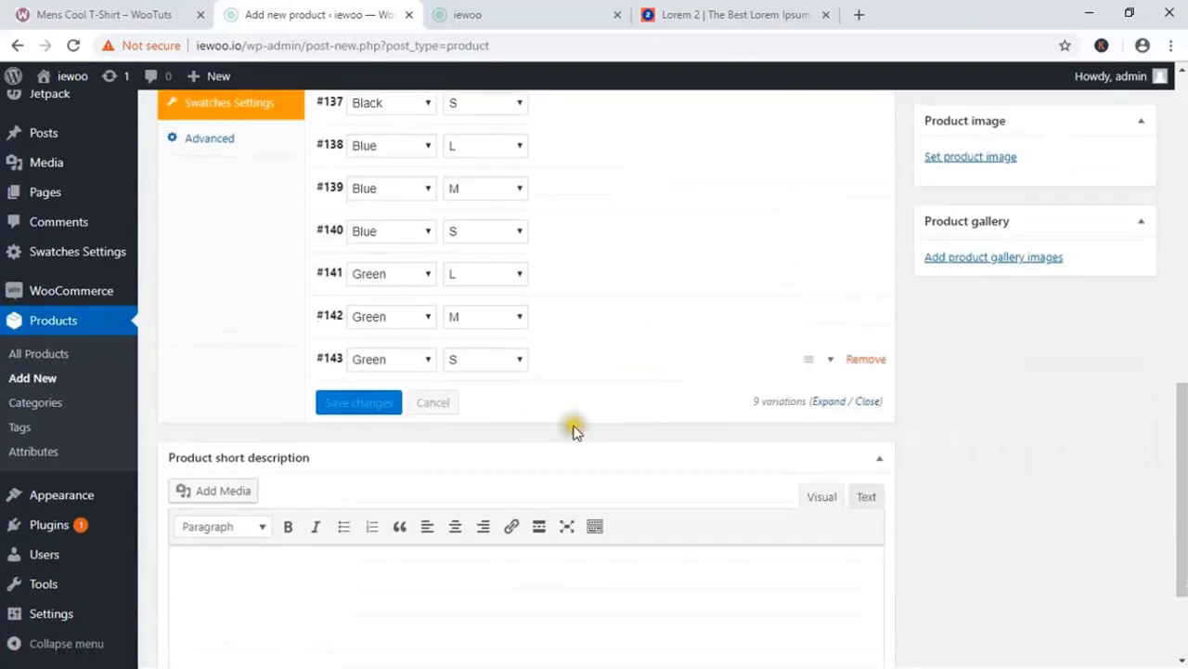
left_click(832, 362)
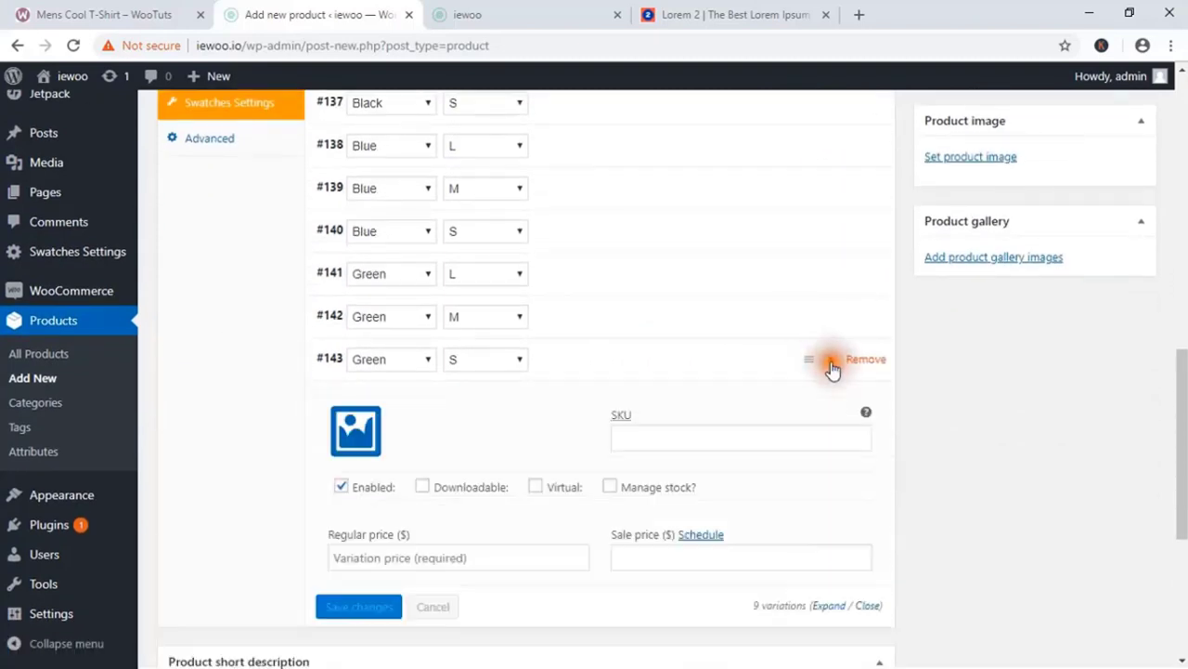
scroll(473, 433, "down", 2)
left_click(372, 253)
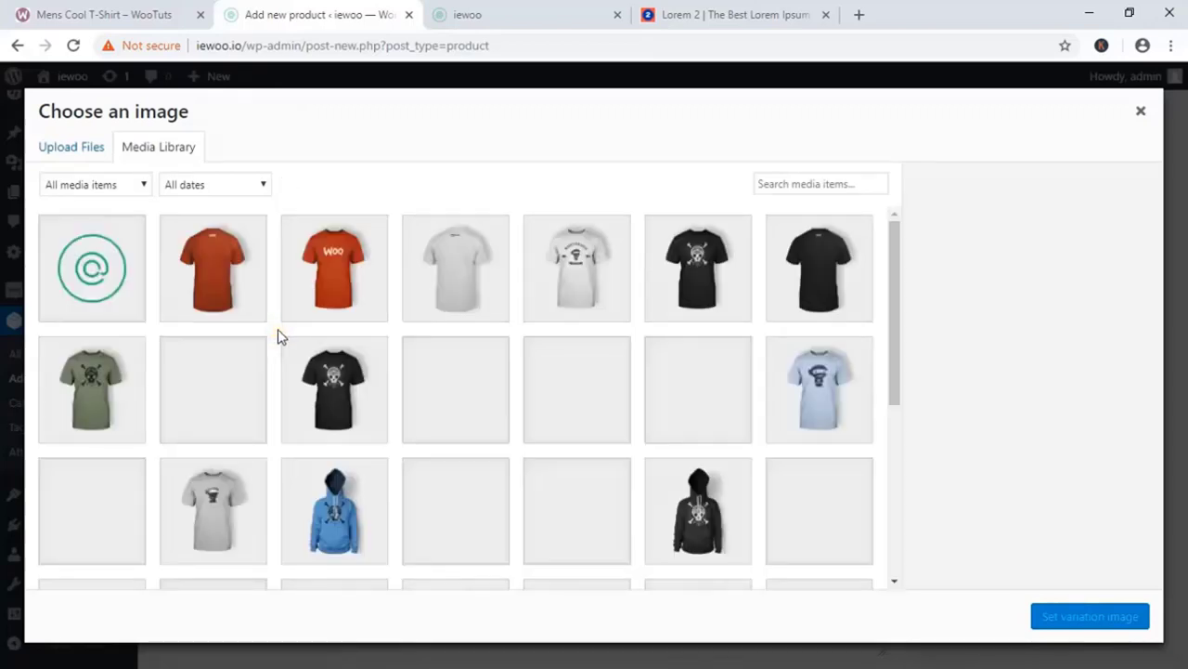
left_click(111, 407)
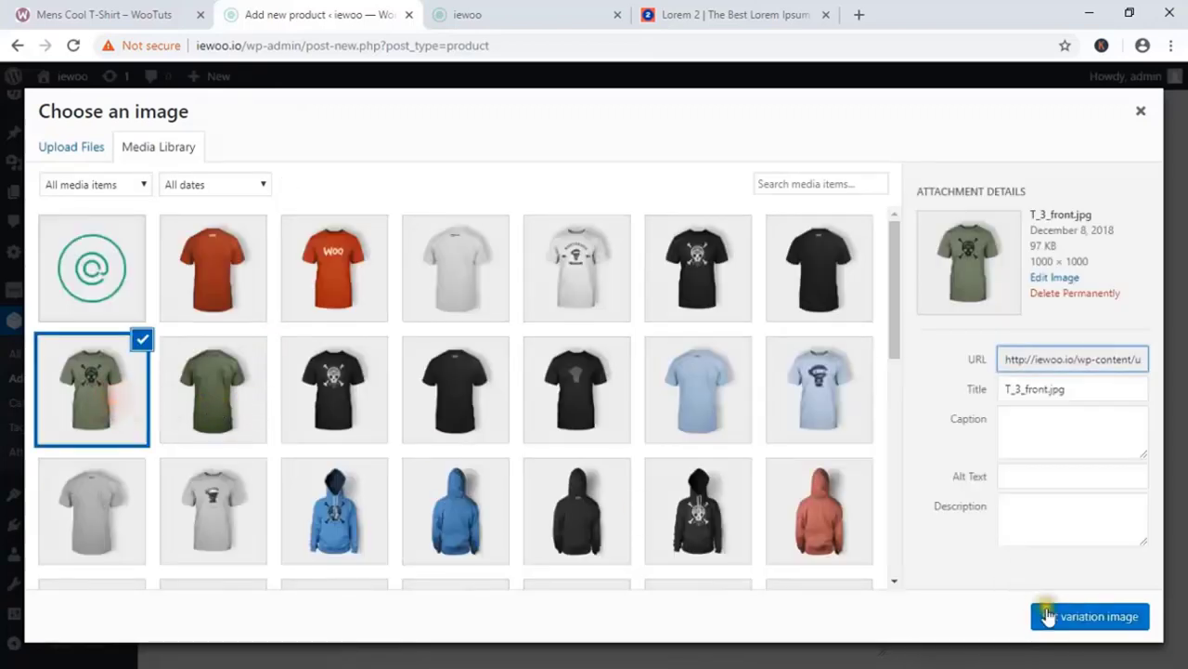
left_click(1083, 631)
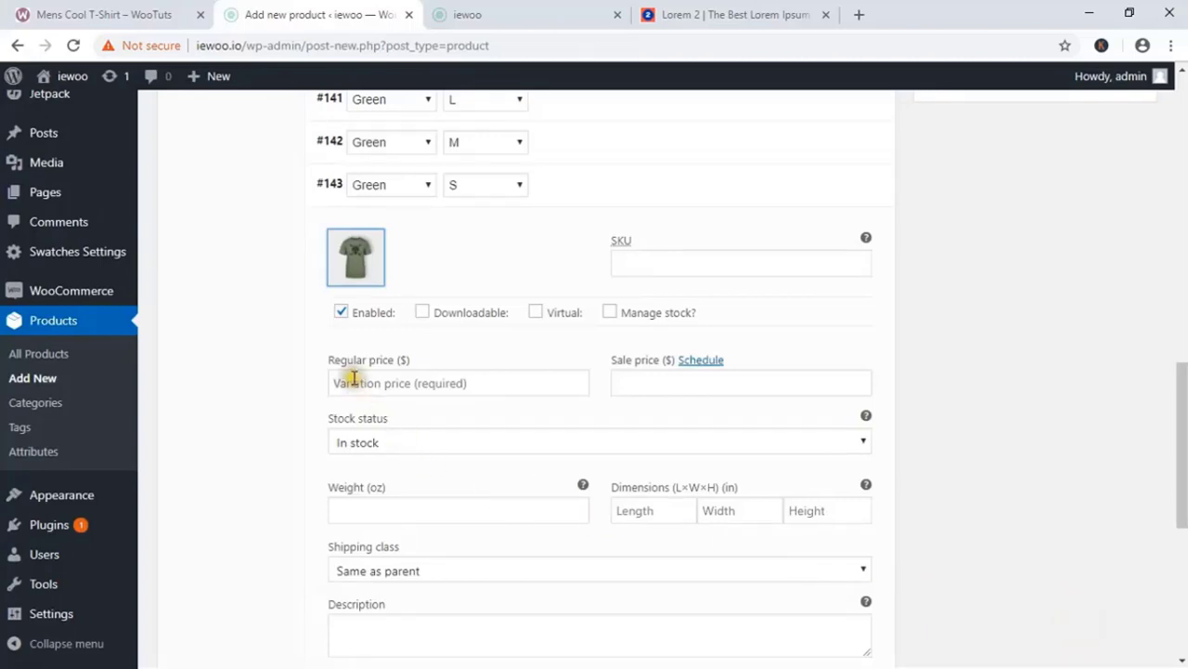
left_click(354, 377)
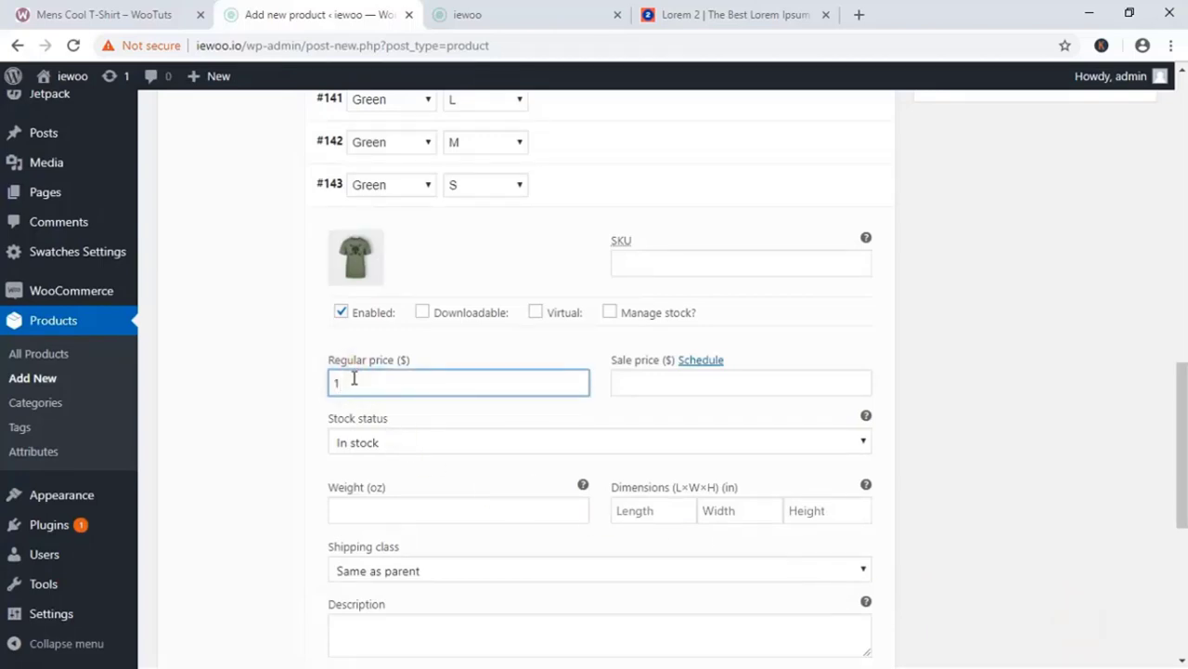
scroll(368, 396, "down", 4)
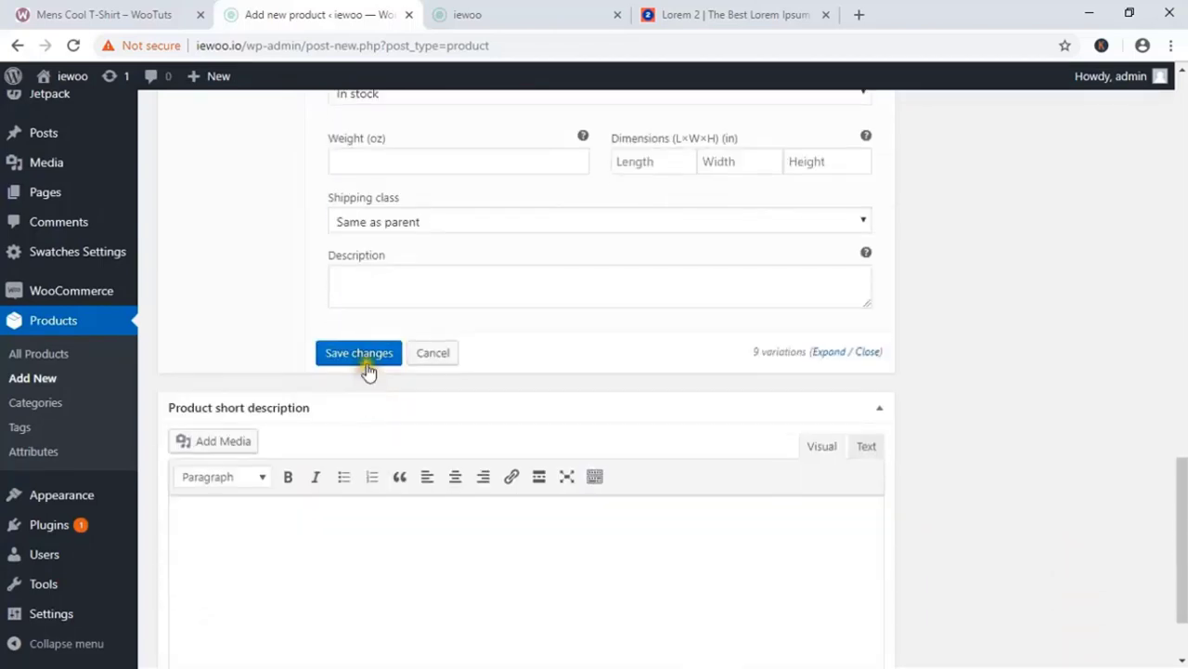
Step: Give the Green M variation the green T-shirt image T_3_back.jpg and a regular price of $12
scroll(400, 376, "up", 6)
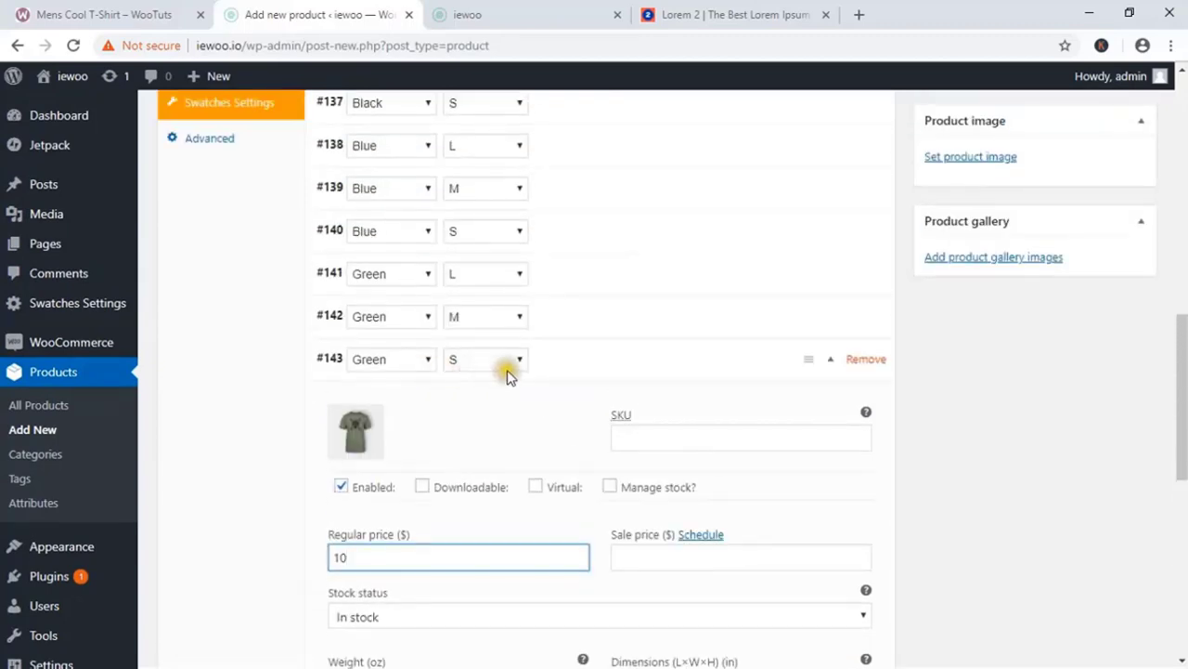
left_click(834, 360)
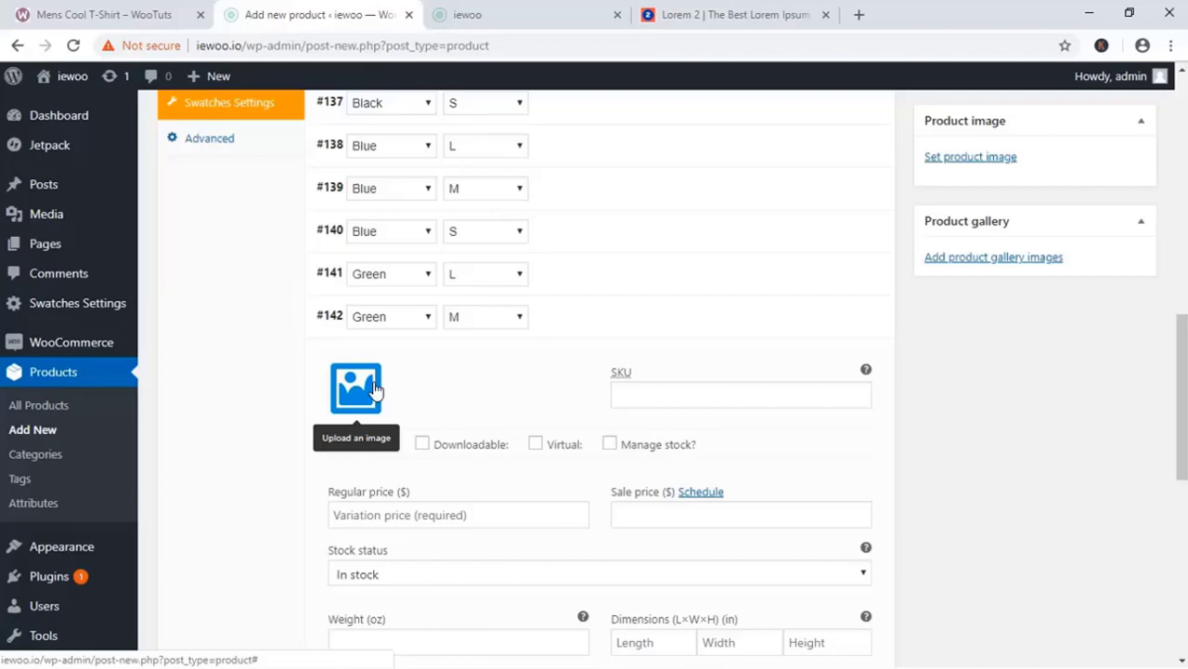
left_click(357, 388)
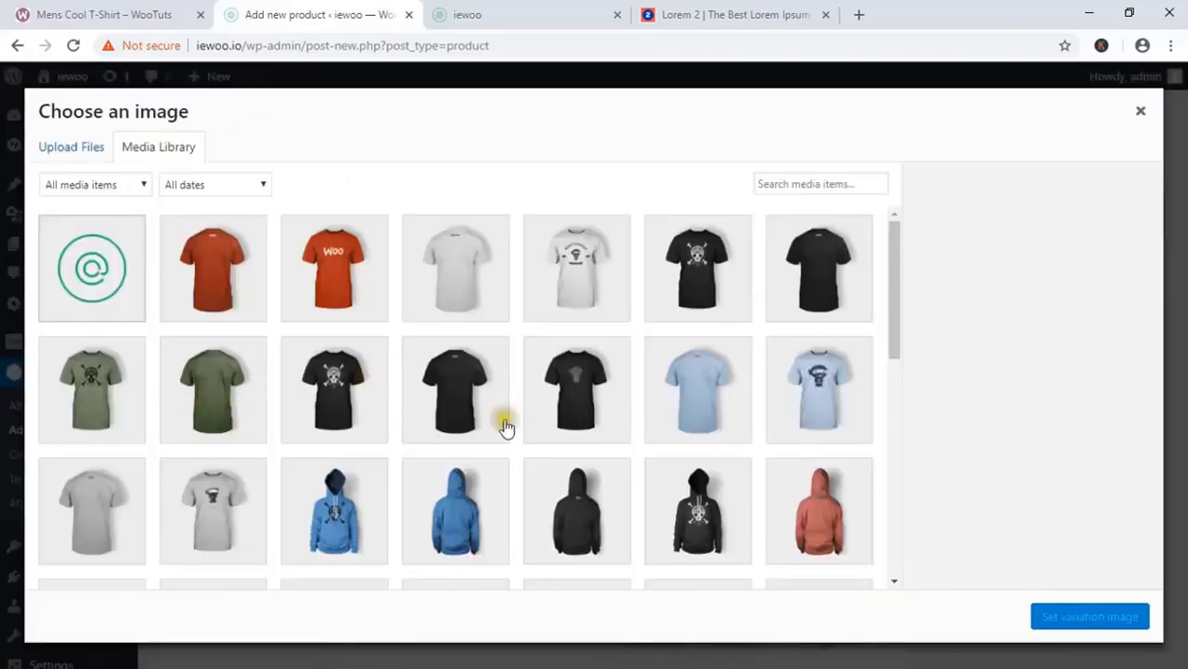
left_click(190, 387)
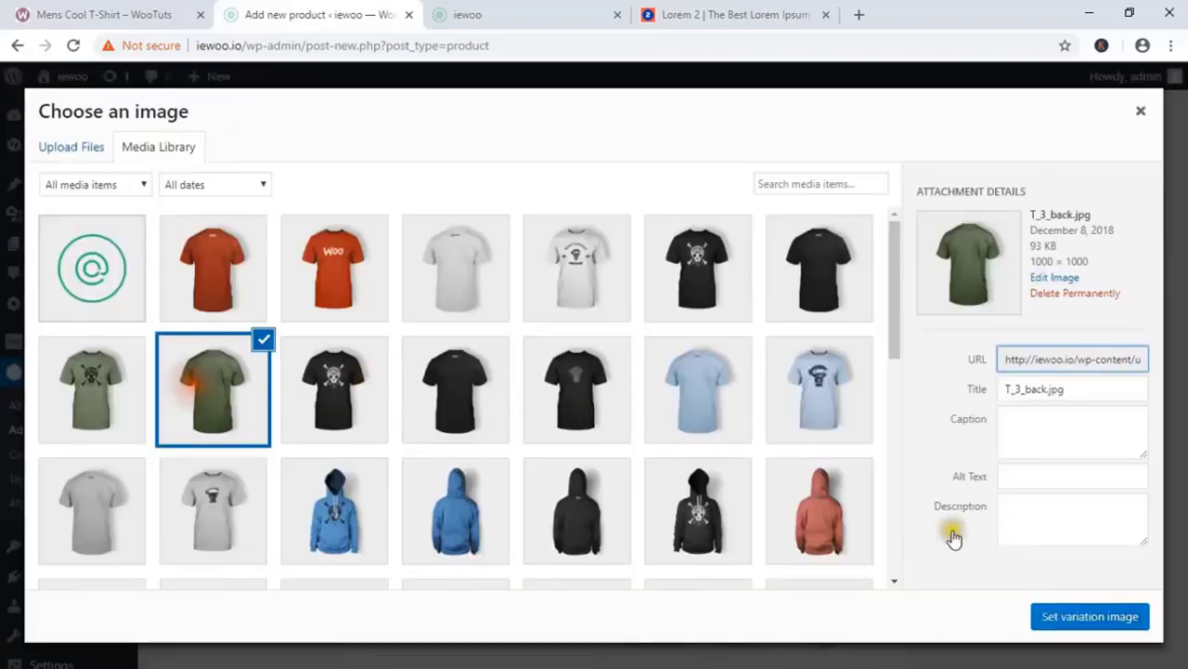
left_click(1089, 616)
scroll(576, 446, "down", 2)
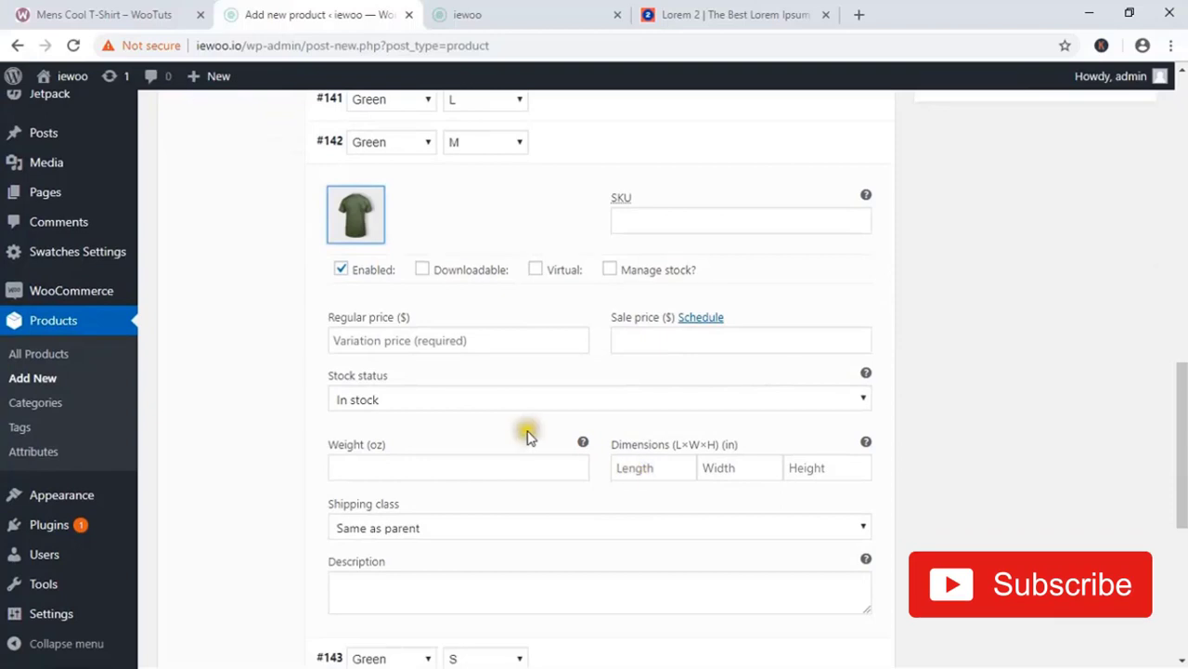
left_click(357, 345)
type("12")
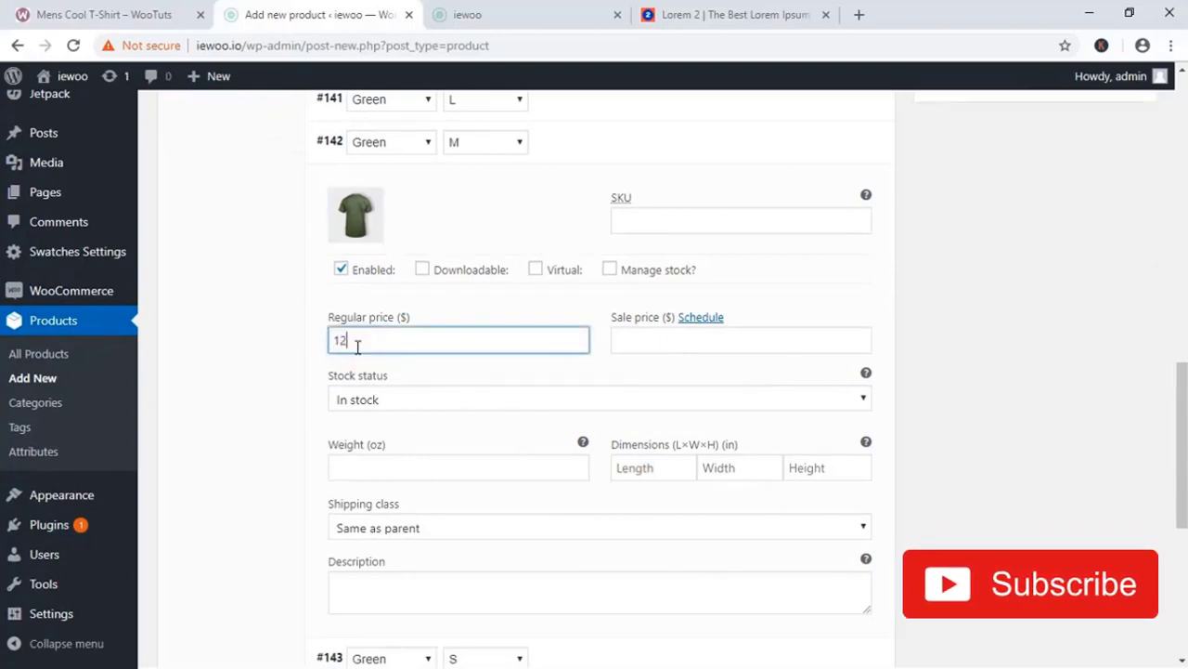
left_click(278, 310)
Step: Give the Green L variation the green skull T-shirt front image and a regular price of $10
scroll(277, 310, "up", 2)
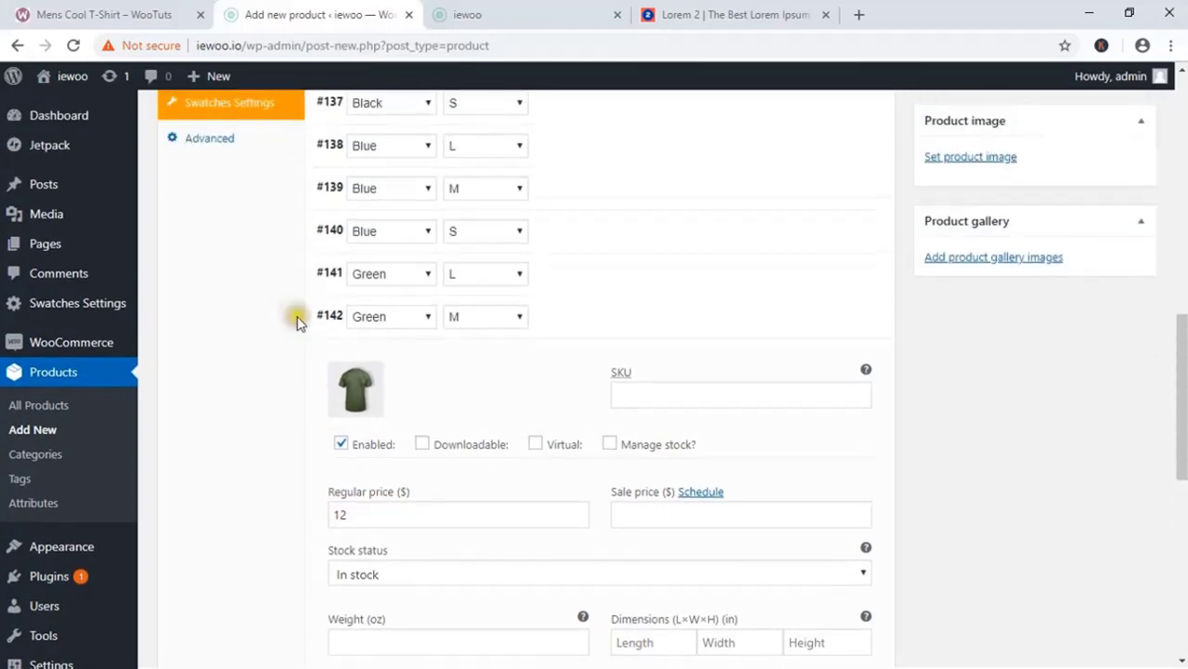
left_click(605, 276)
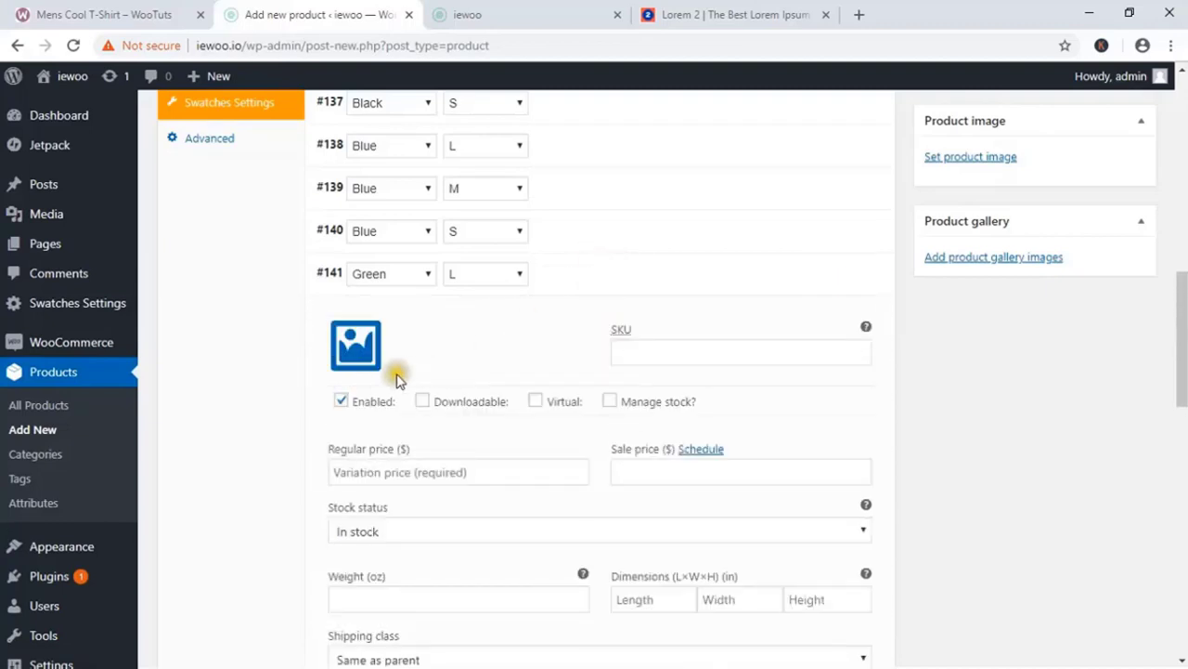
left_click(356, 345)
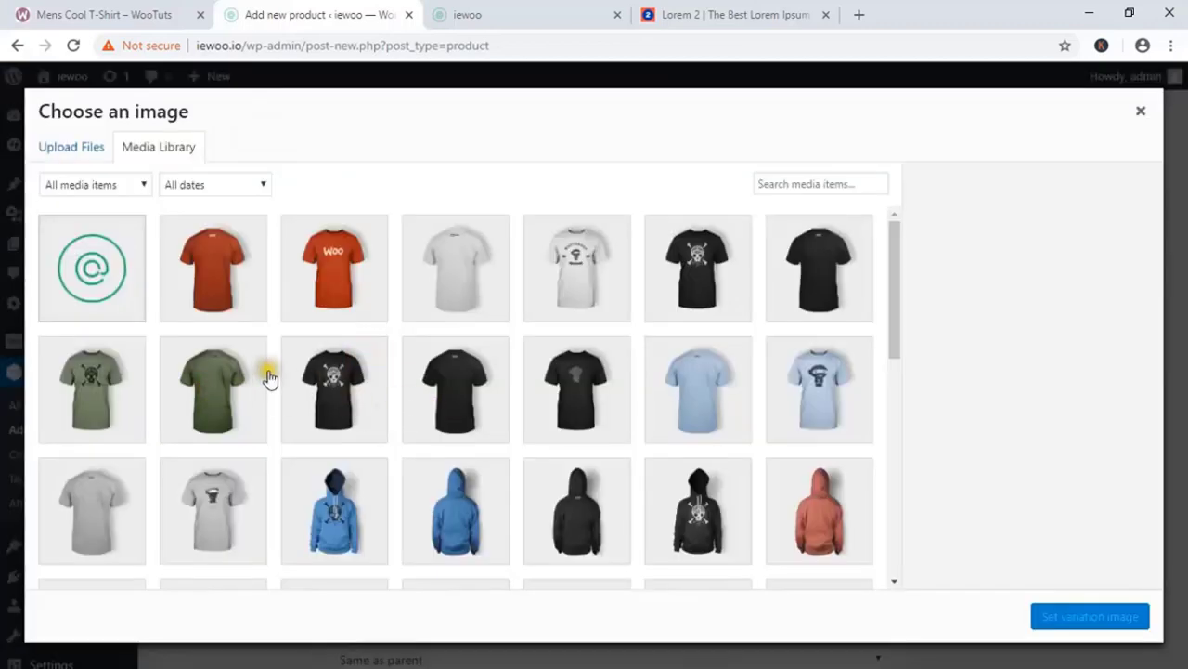
left_click(106, 386)
left_click(1094, 623)
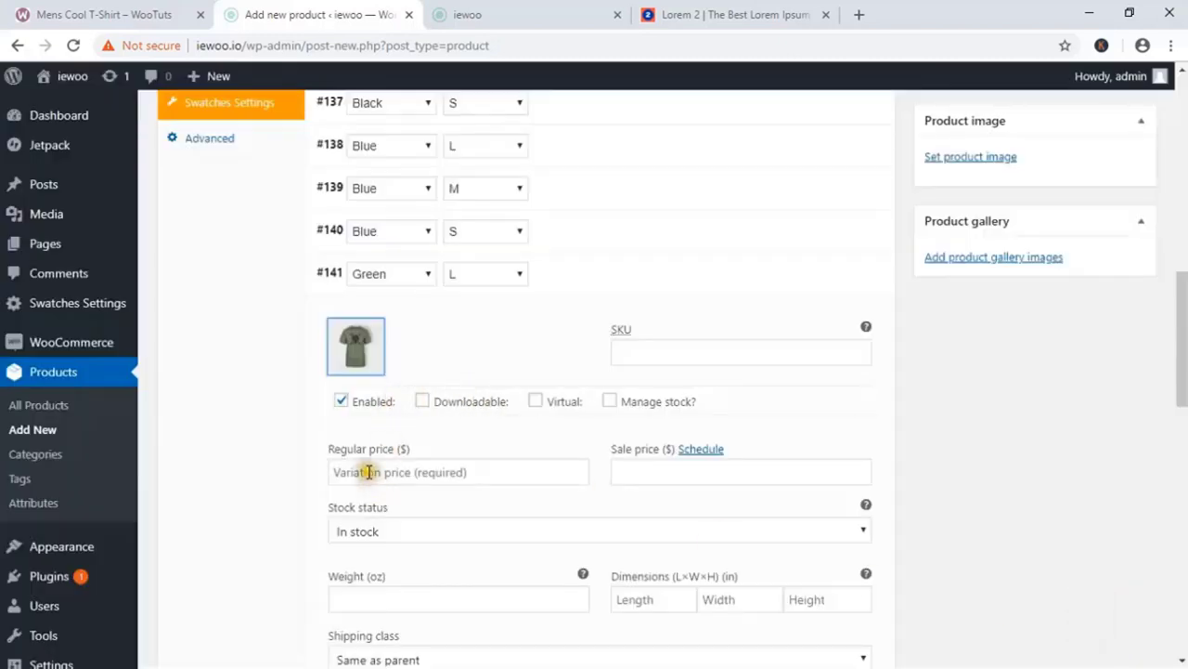
left_click(369, 472)
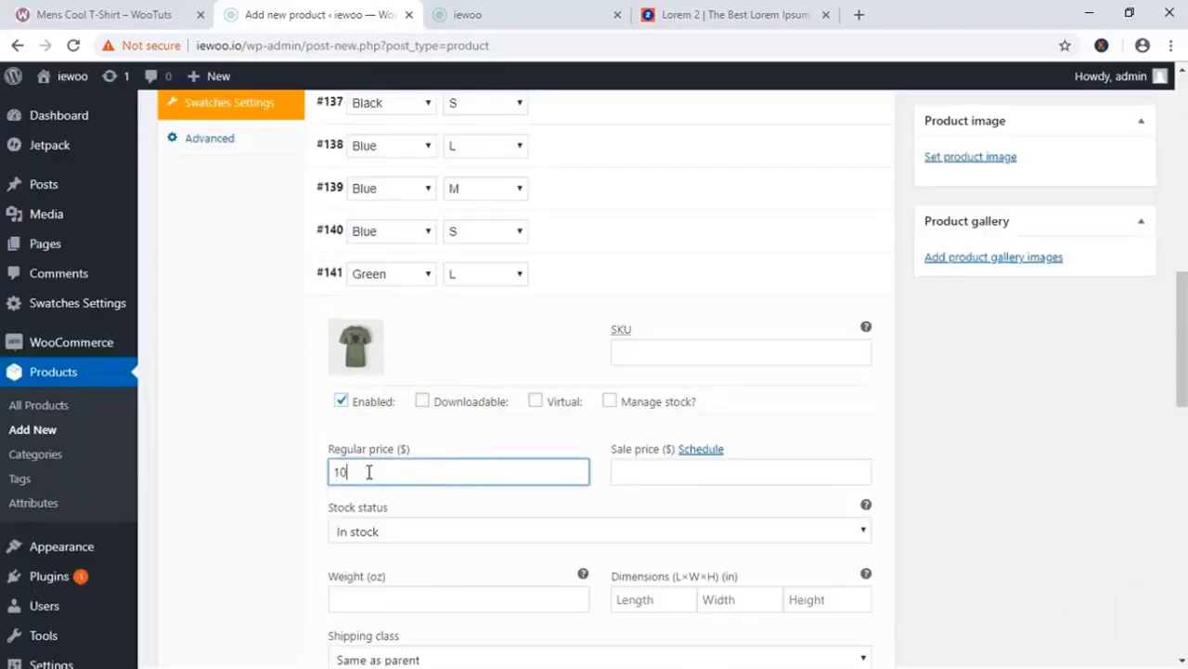
Step: Give the Blue S variation the front image of the blue hoodie and a regular price of $90
scroll(513, 464, "down", 2)
scroll(514, 464, "up", 3)
left_click(356, 409)
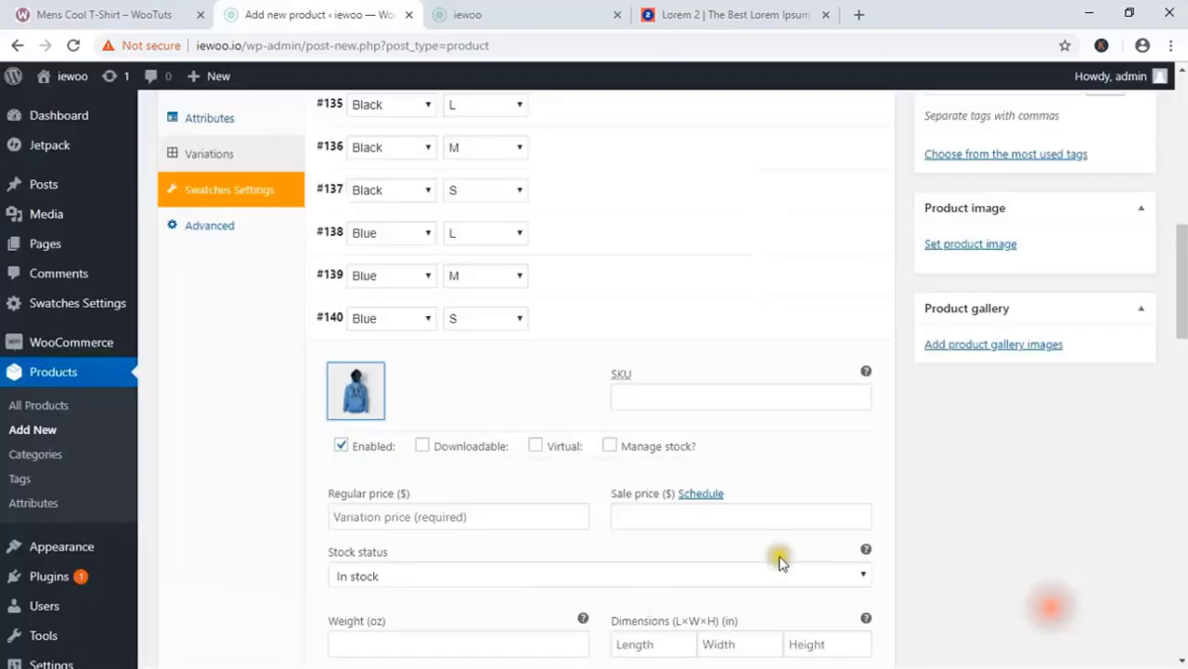
left_click(358, 517)
type("90")
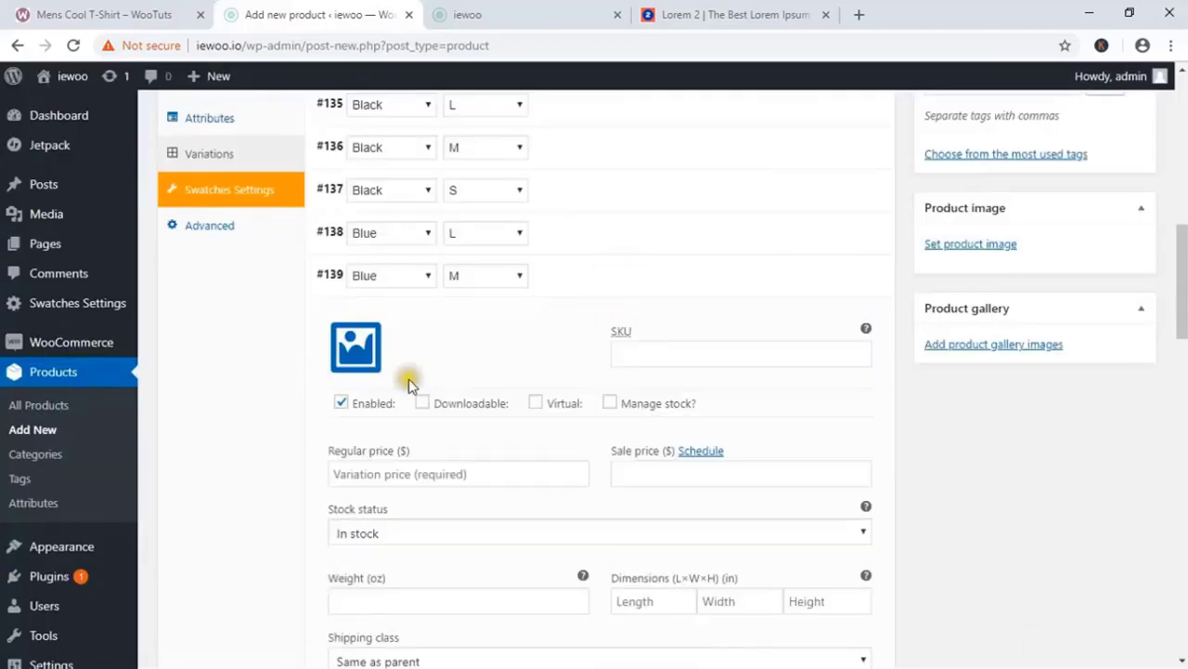
Step: Give the Blue M variation the back image of the blue hoodie and a regular price of $10
left_click(355, 345)
left_click(371, 470)
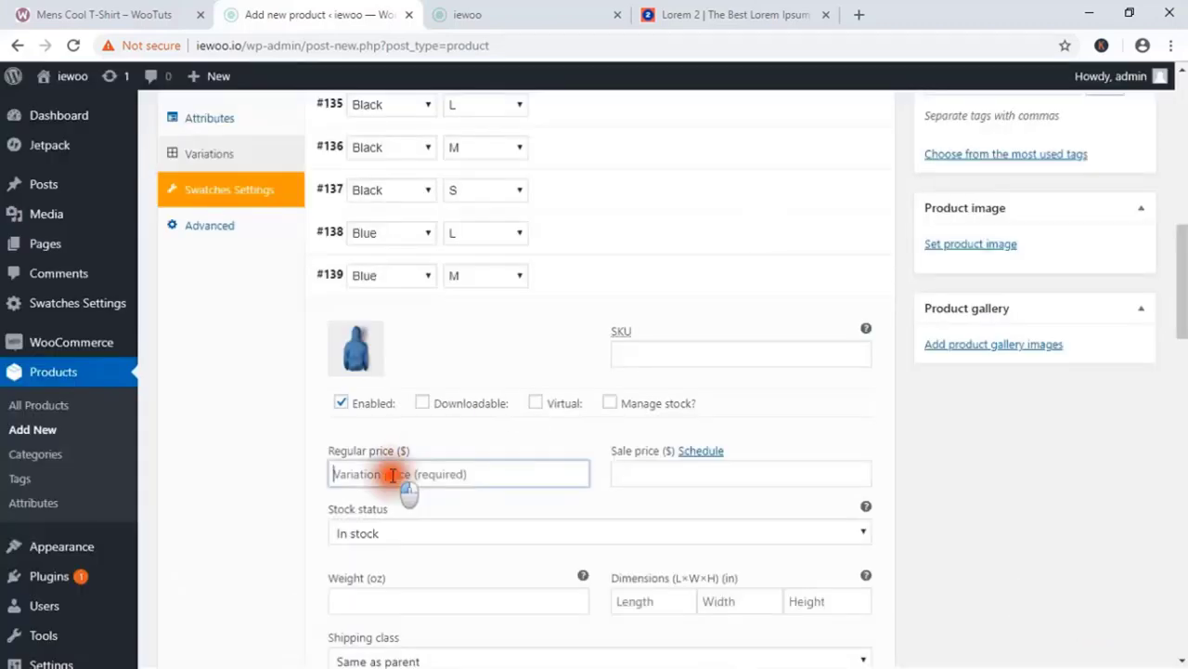
type("10")
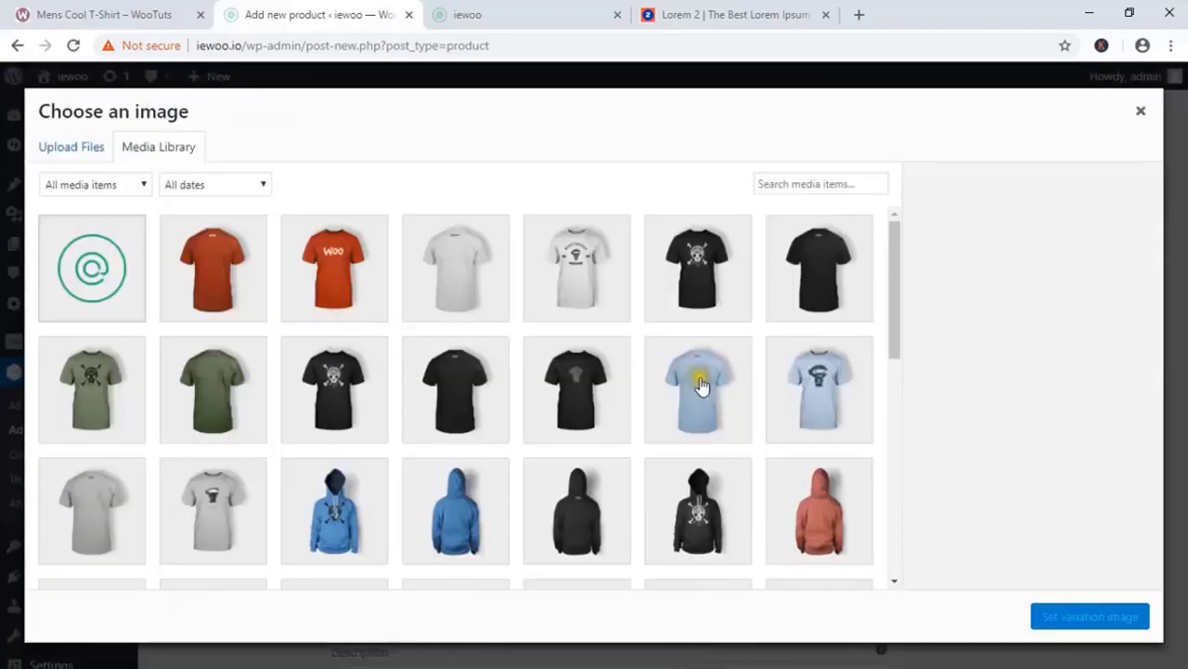
Step: Give the Blue L variation the plain light blue T-shirt back image and a regular price of $15
left_click(698, 390)
left_click(1082, 616)
left_click(366, 430)
type("10")
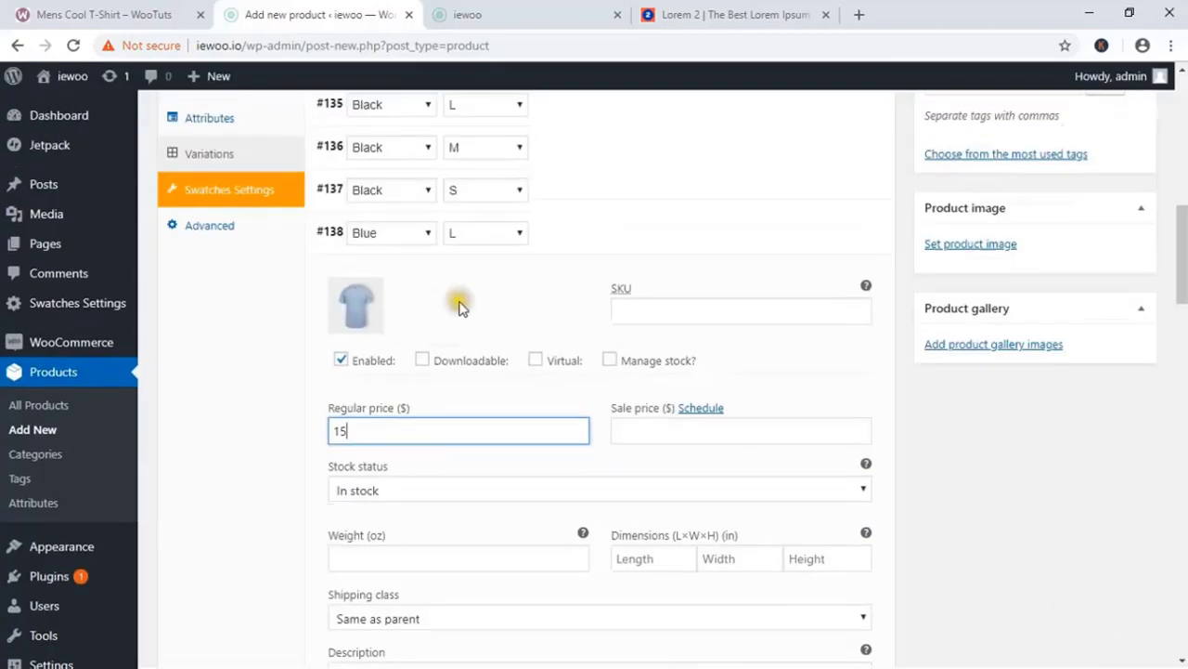
Step: Give the Black S and Black M variations the front image of the black skull T-shirt and a regular price of $10 each
left_click(360, 271)
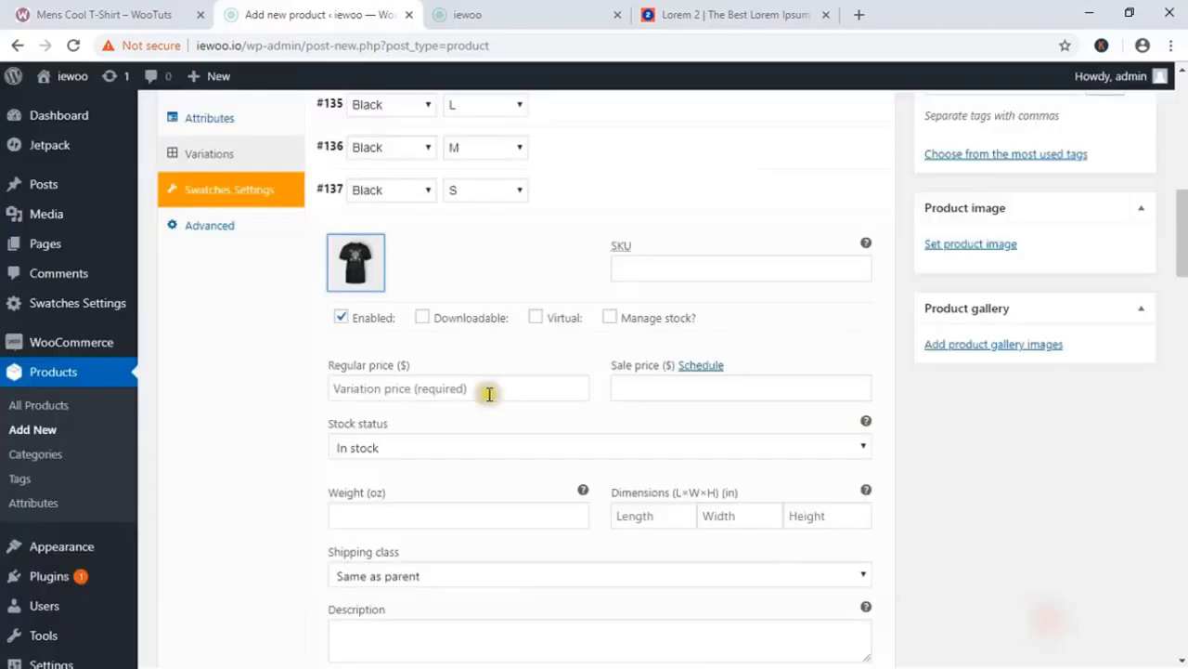
left_click(486, 390)
type("10")
left_click(576, 151)
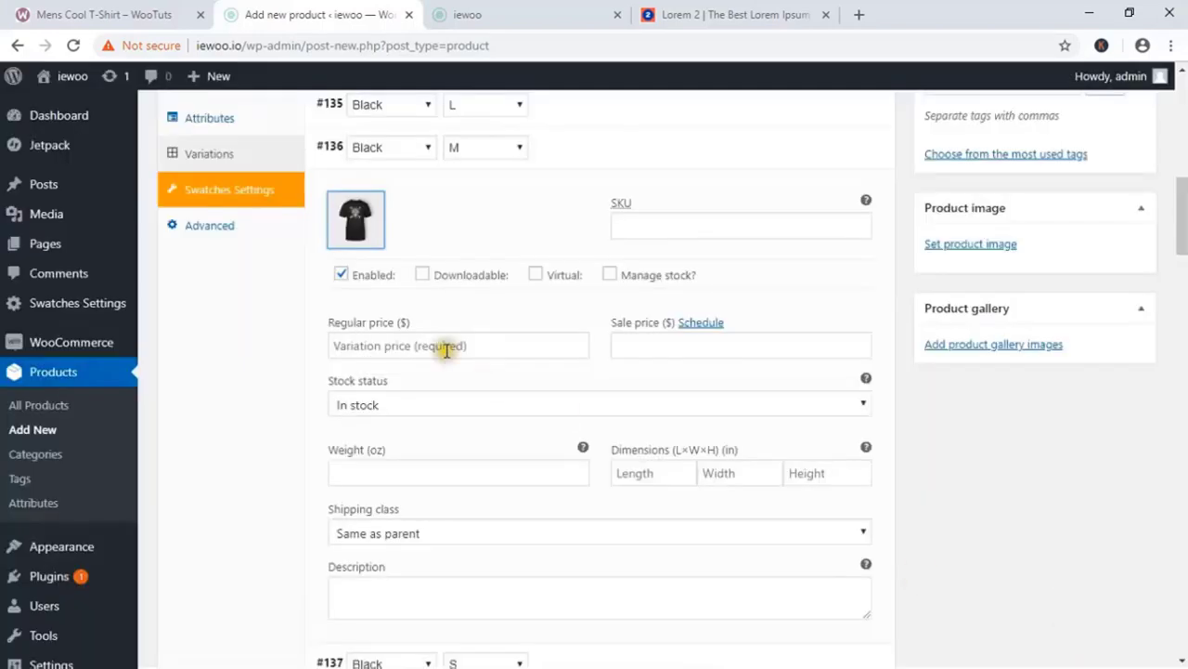
left_click(437, 345)
type("10")
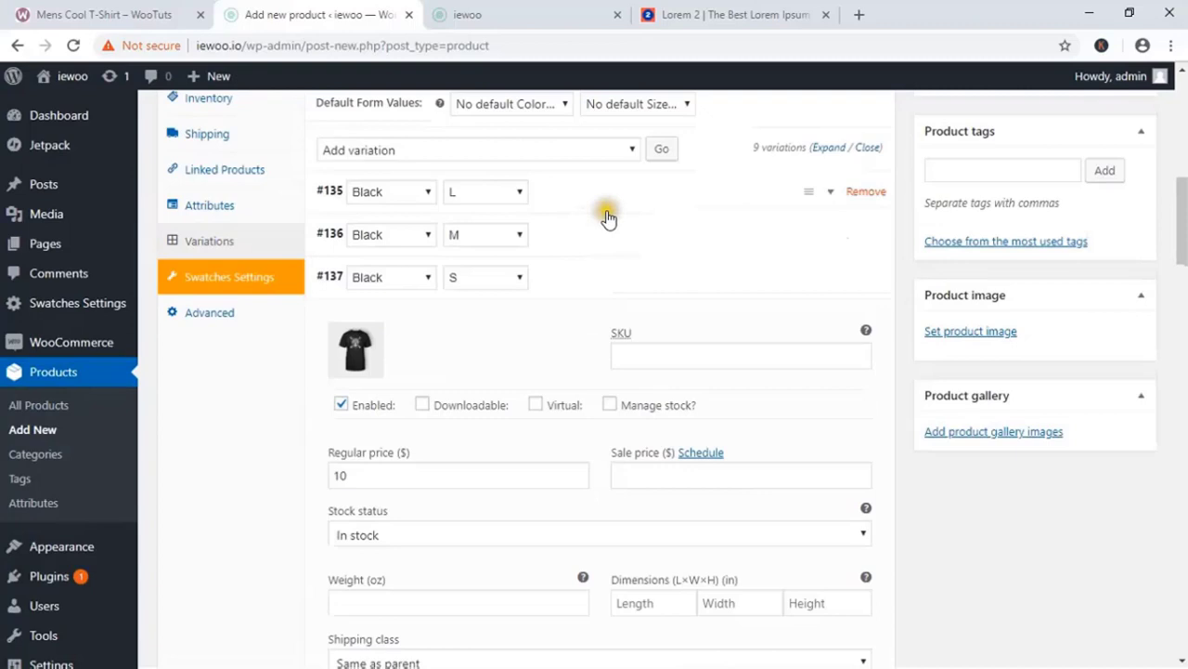
Step: Give the Black L variation the T_4_front1.jpg image and a regular price of $13
left_click(605, 217)
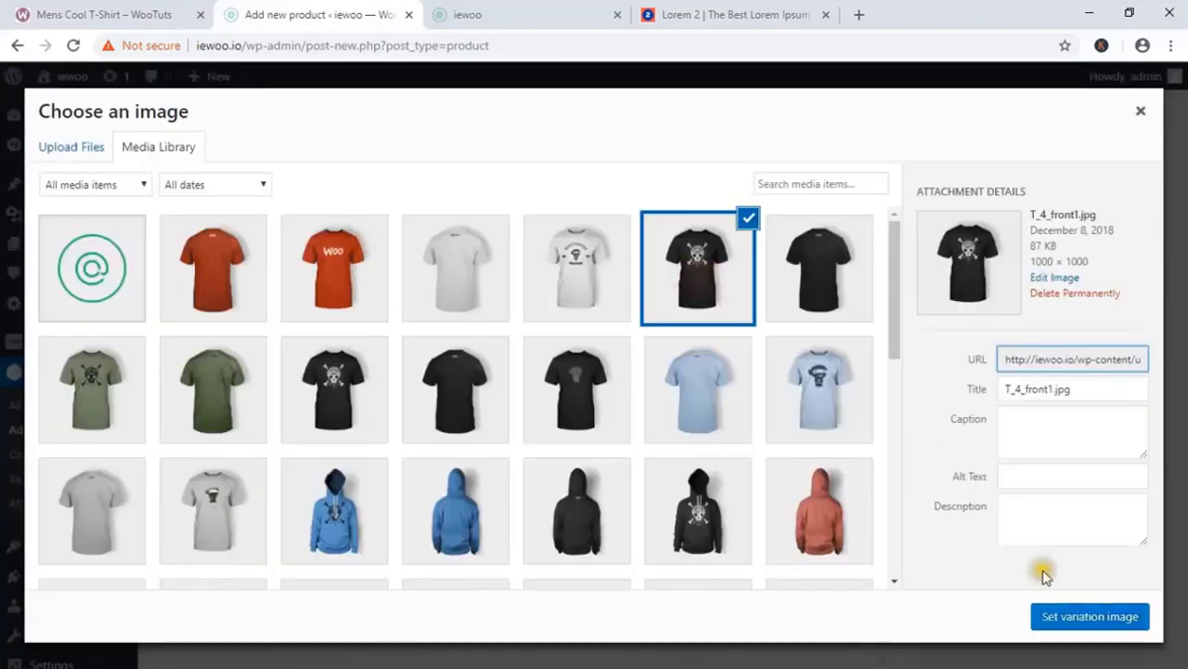
left_click(1079, 614)
left_click(406, 390)
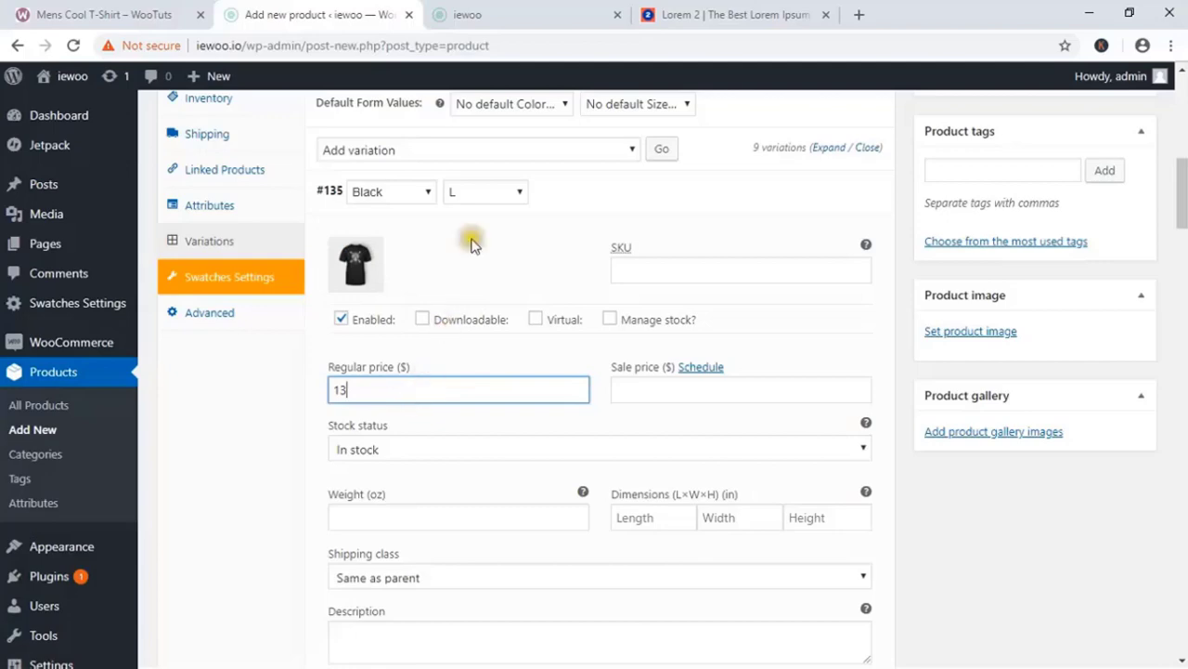
Step: Save the changes made to the product's variations
scroll(608, 202, "up", 1)
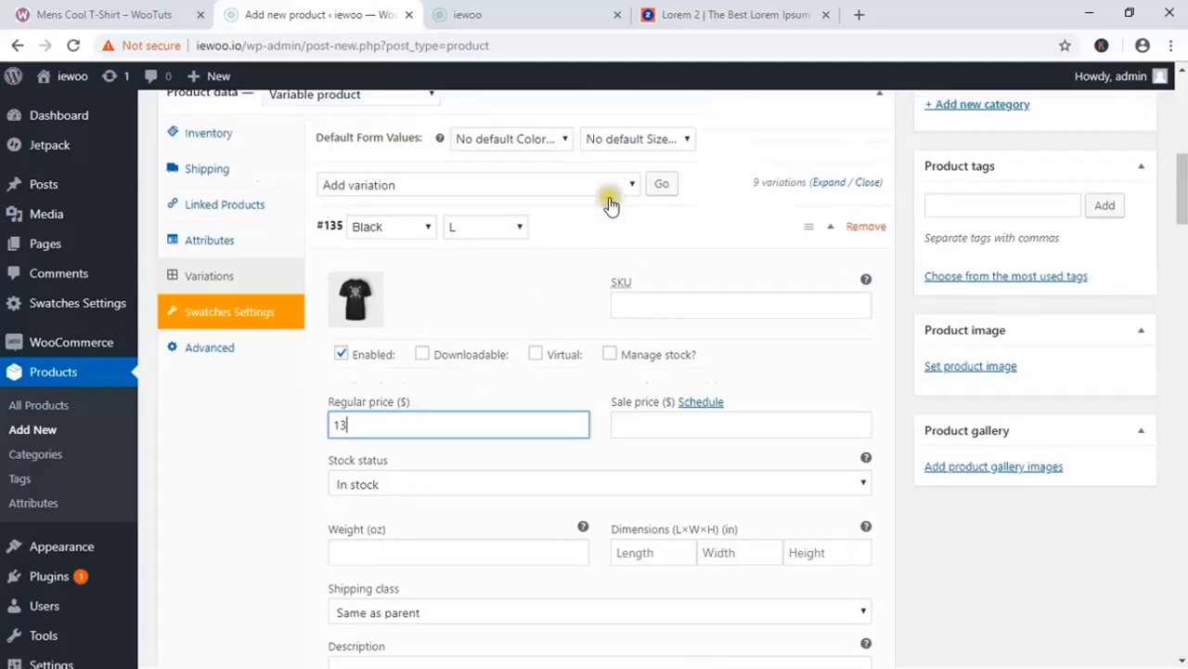
scroll(608, 203, "up", 2)
scroll(618, 233, "down", 12)
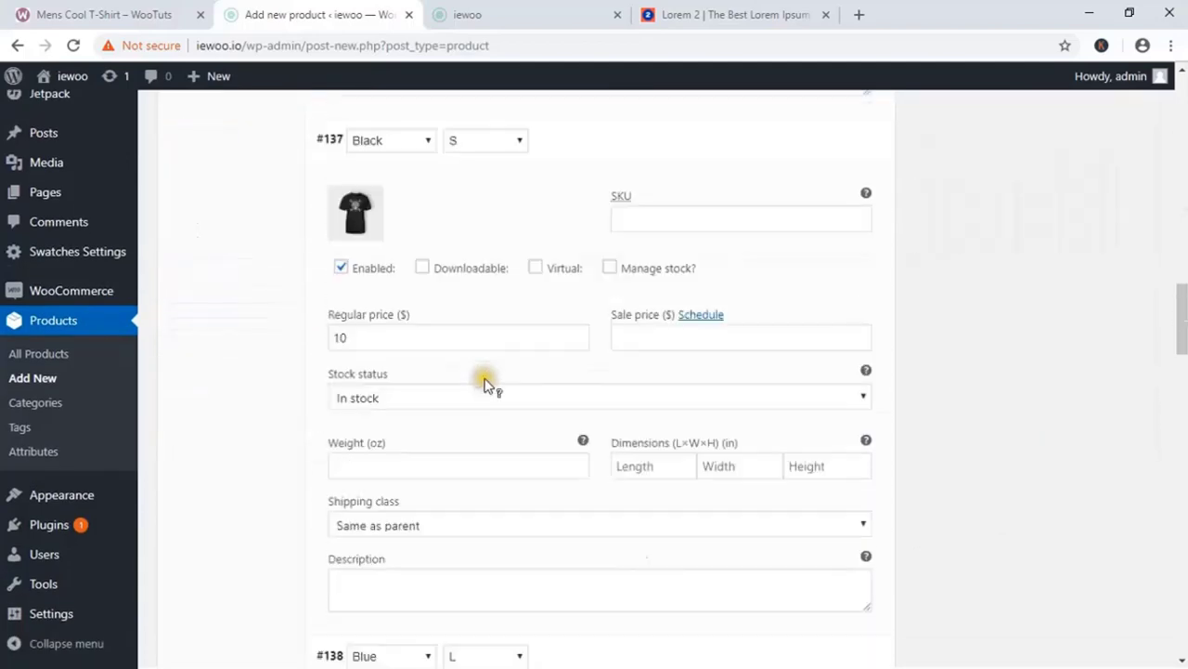
scroll(483, 381, "down", 20)
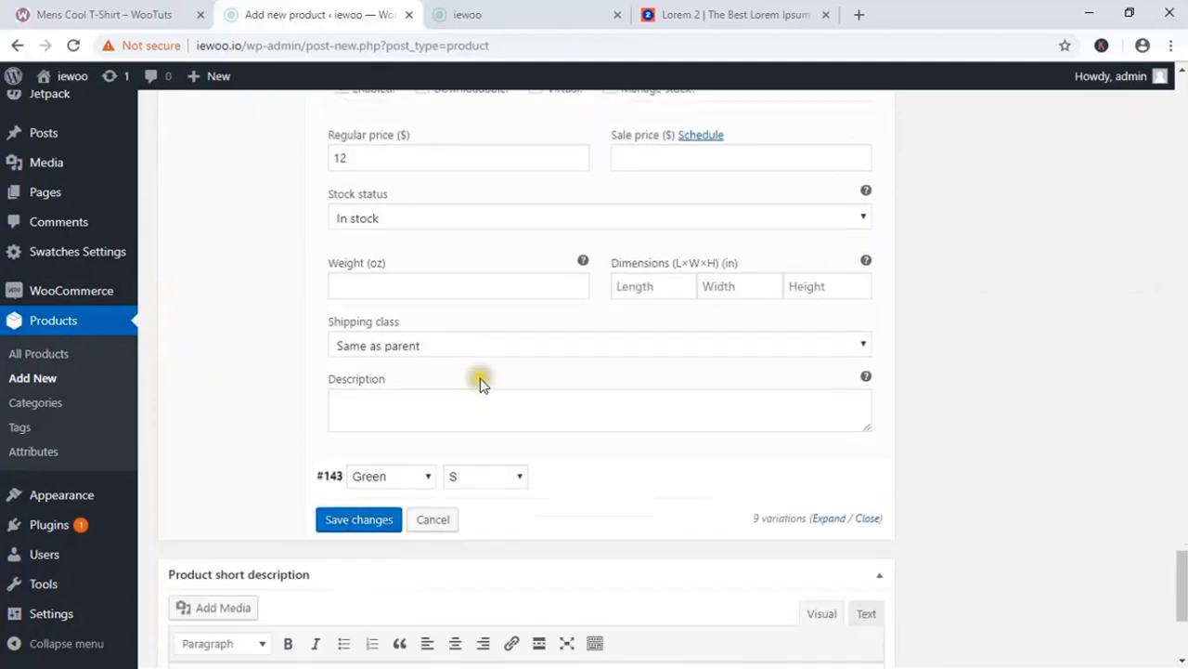
scroll(480, 378, "down", 3)
left_click(368, 249)
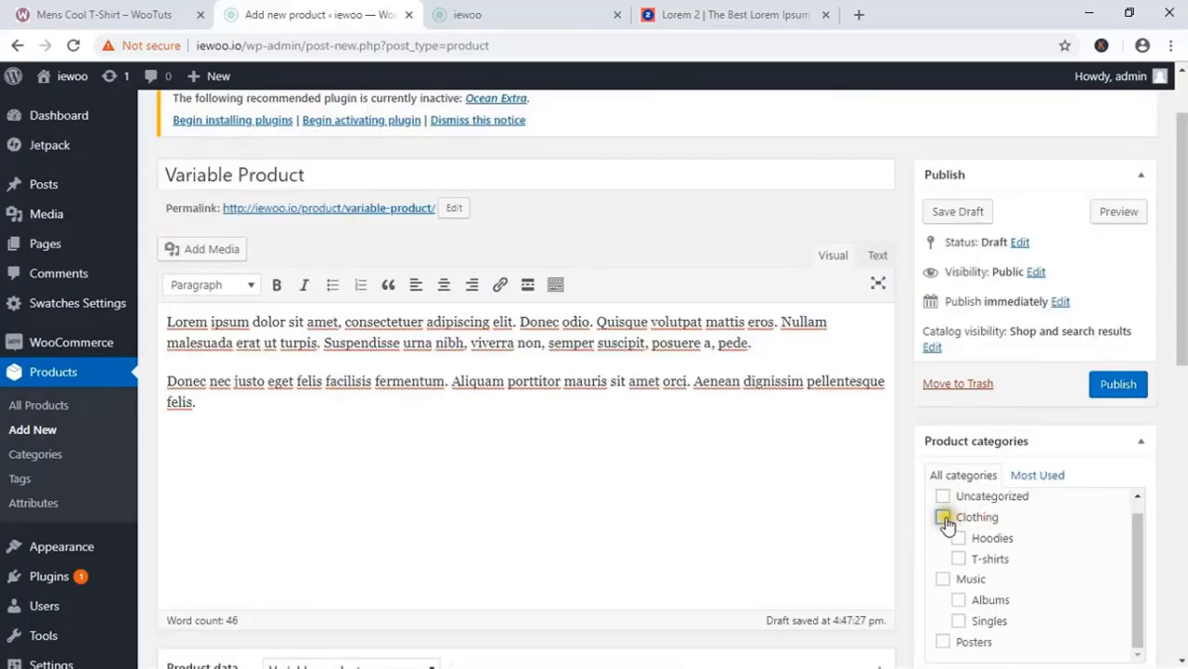
Step: Assign the product to the Clothing category and set T_4_front.jpg as its product image
left_click(944, 520)
scroll(1020, 520, "down", 6)
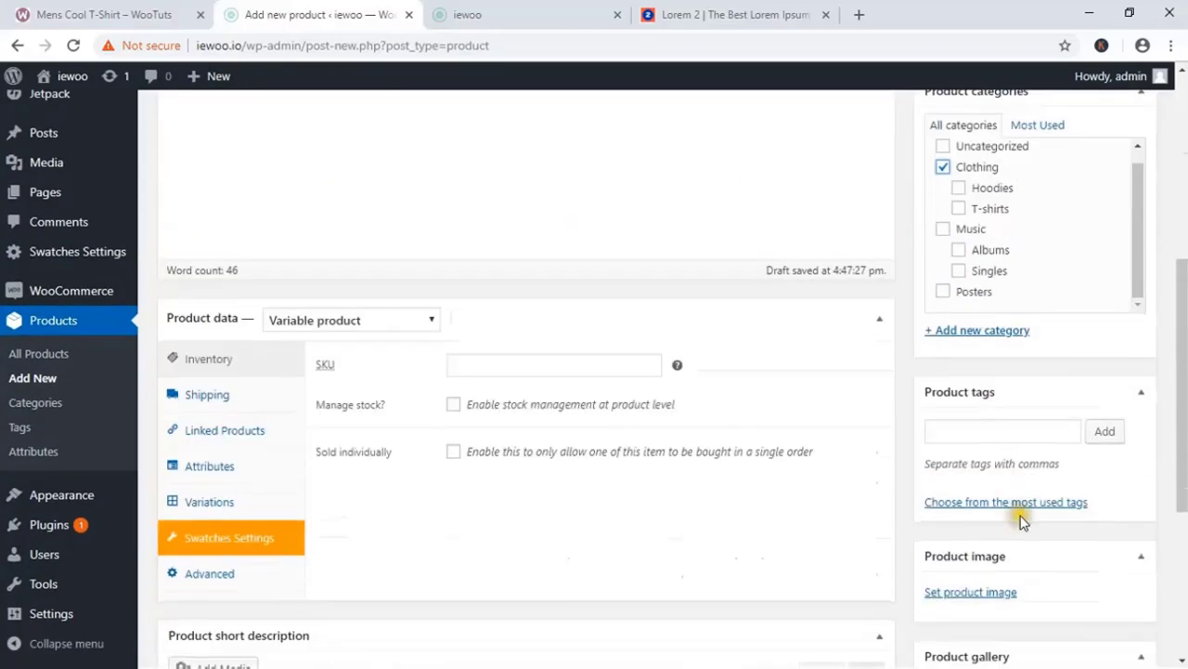
left_click(976, 335)
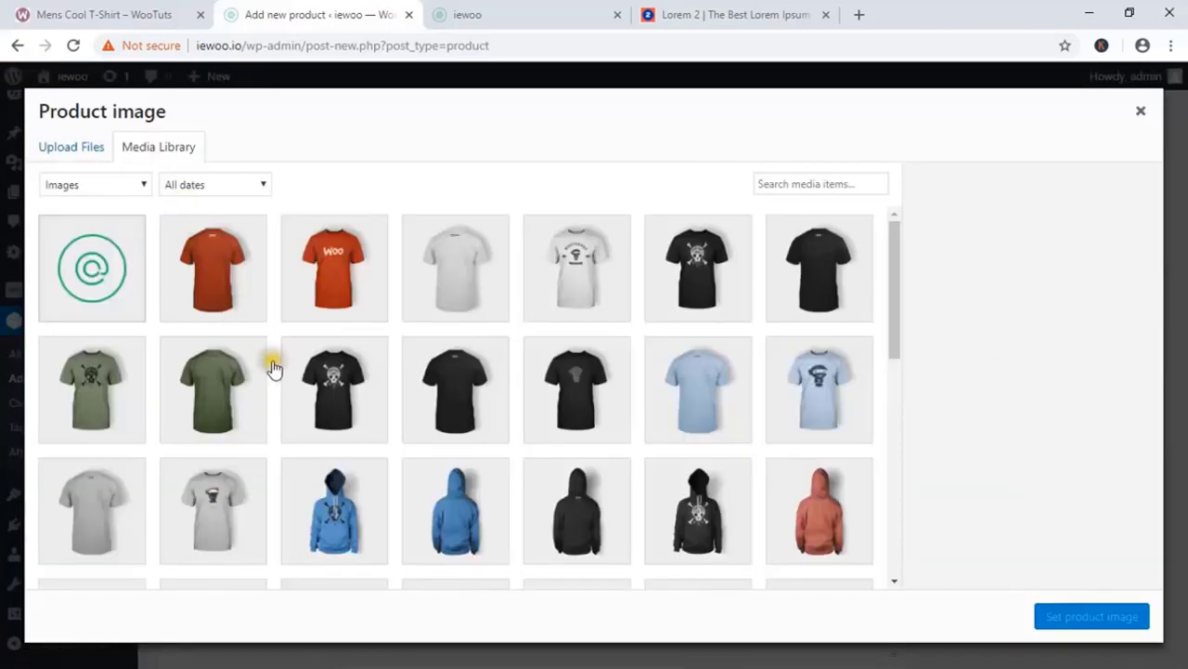
left_click(346, 385)
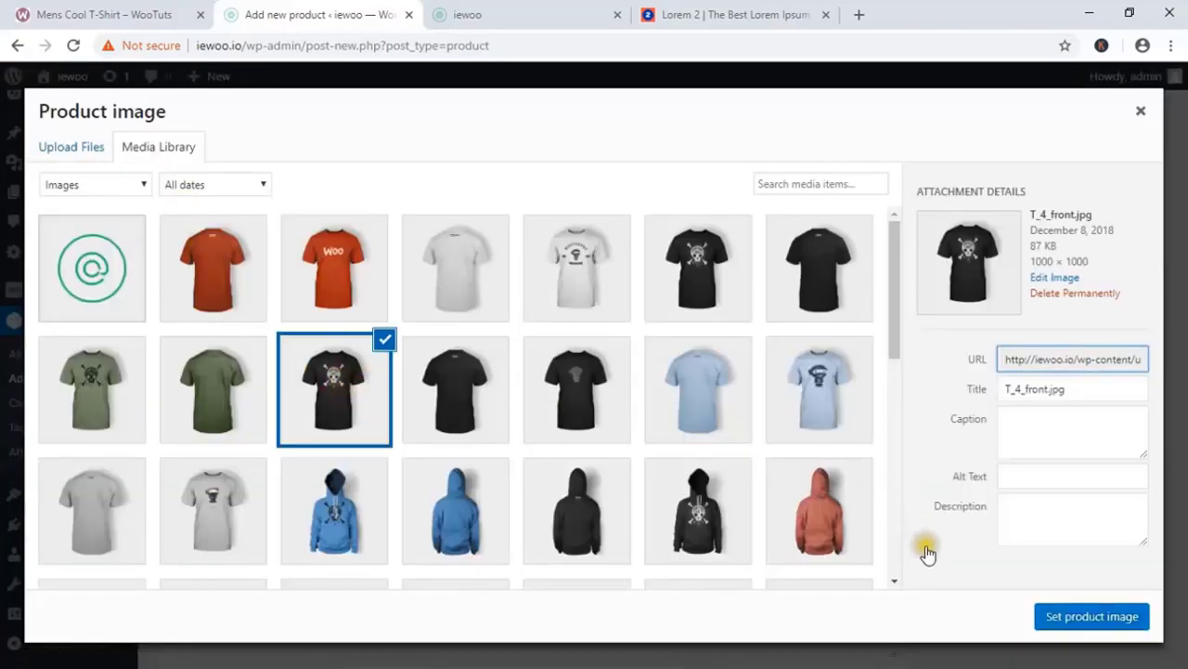
left_click(1074, 622)
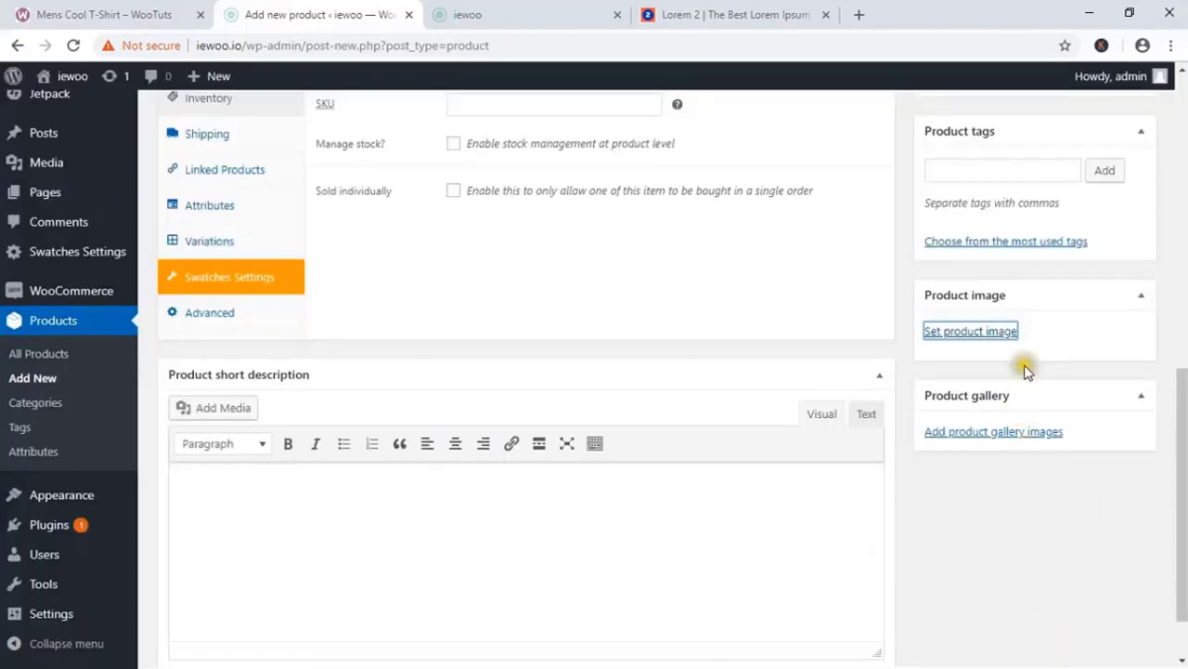
Step: Publish the product and open its store page in a new browser tab
scroll(1003, 372, "up", 6)
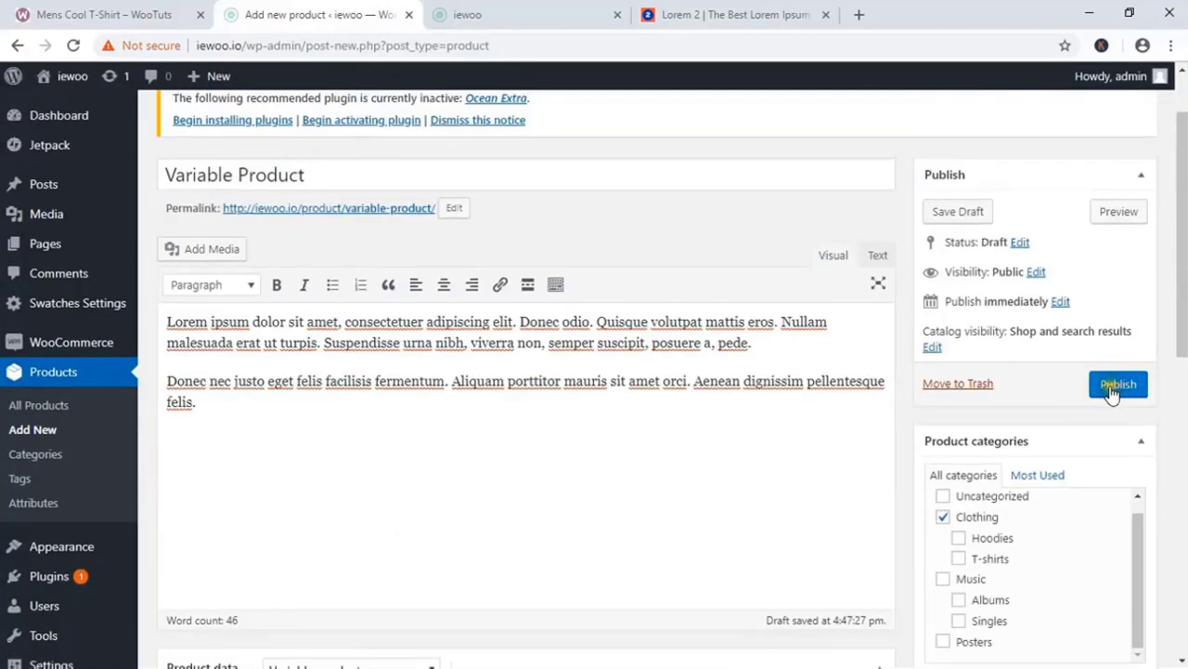
left_click(1116, 385)
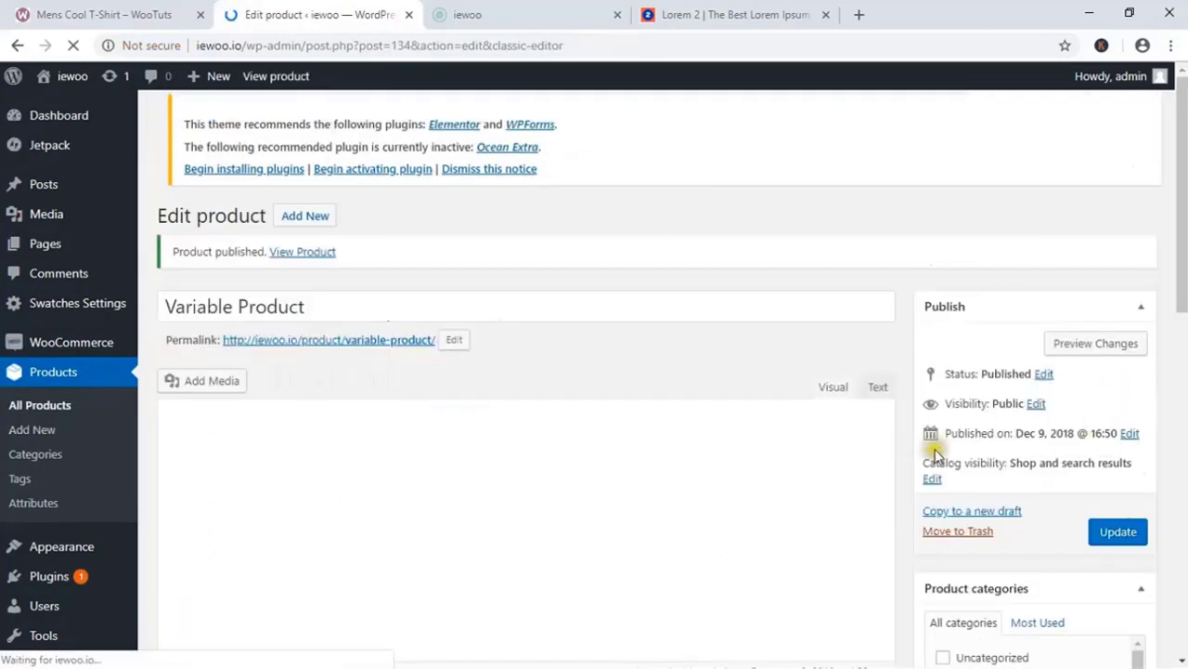
right_click(310, 262)
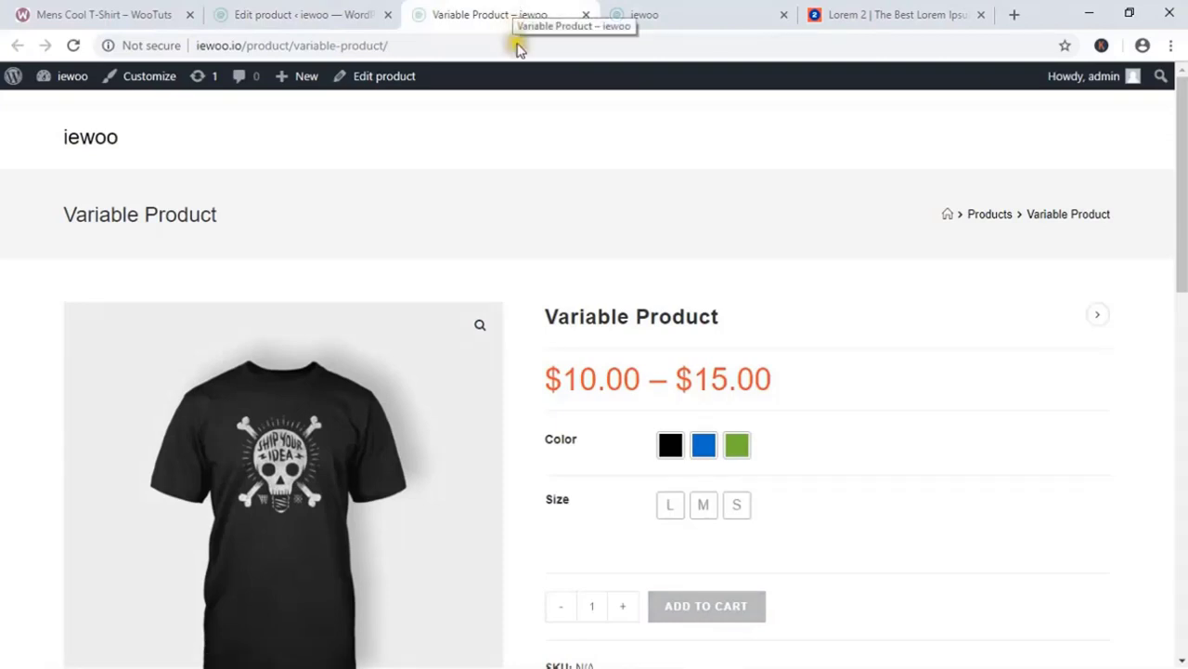
Step: Try different Color and Size swatch combinations on the product's store page and check the image and price of each variation
scroll(526, 231, "down", 1)
left_click(676, 358)
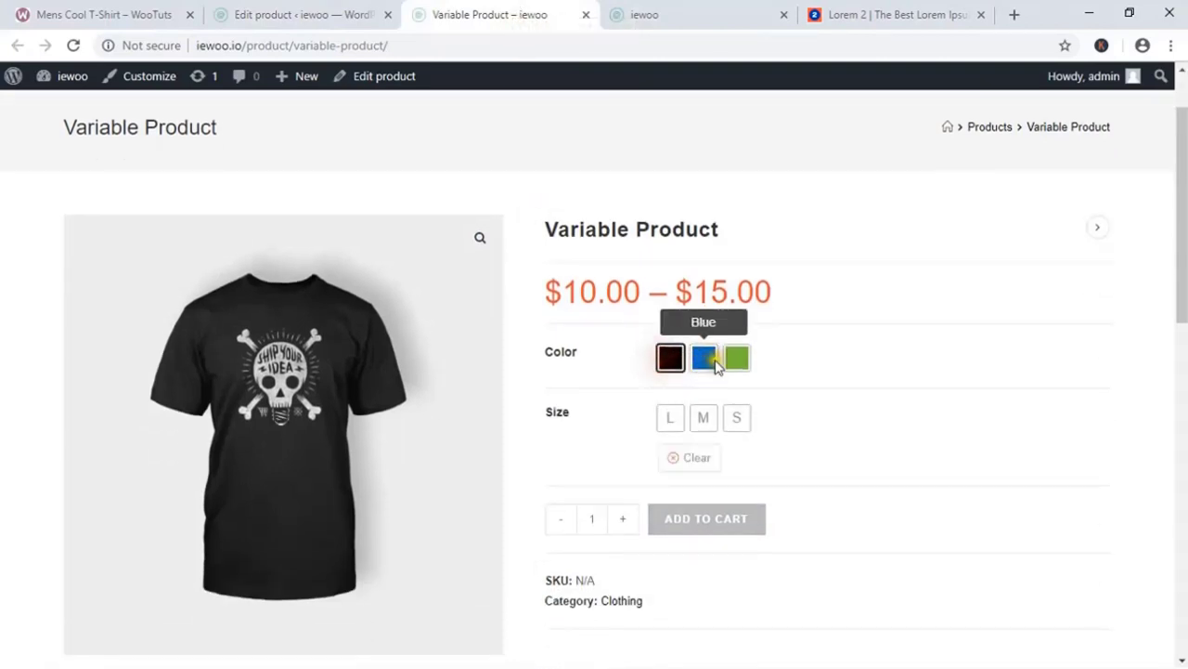
left_click(737, 359)
left_click(737, 417)
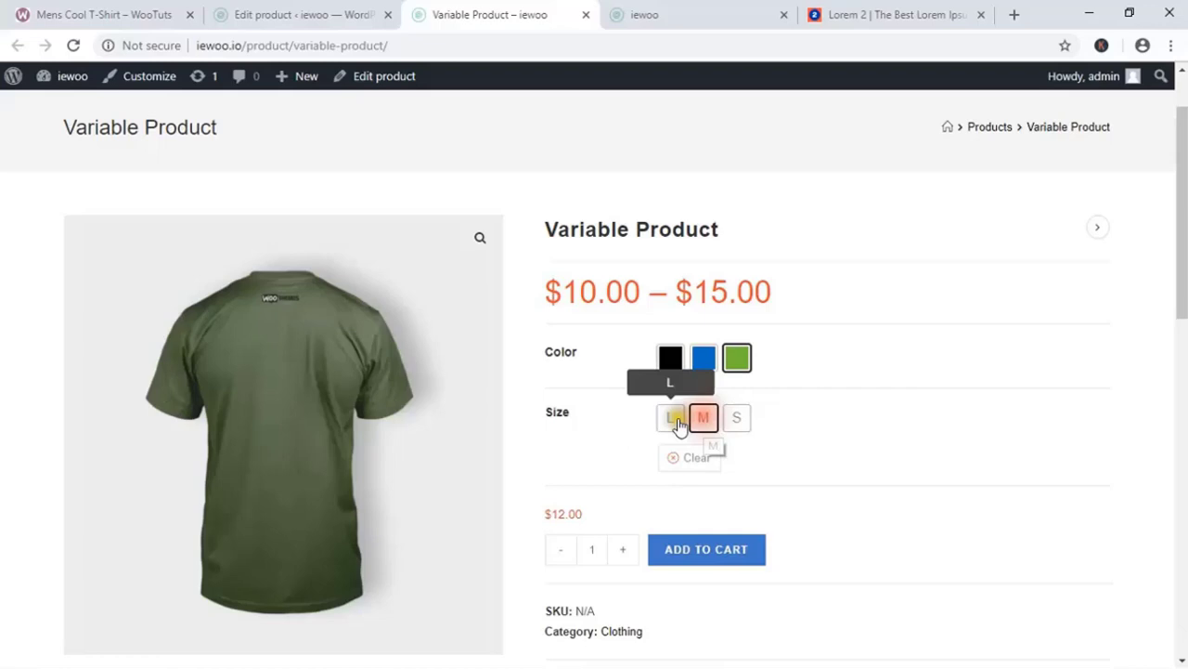
left_click(678, 420)
left_click(704, 357)
left_click(737, 362)
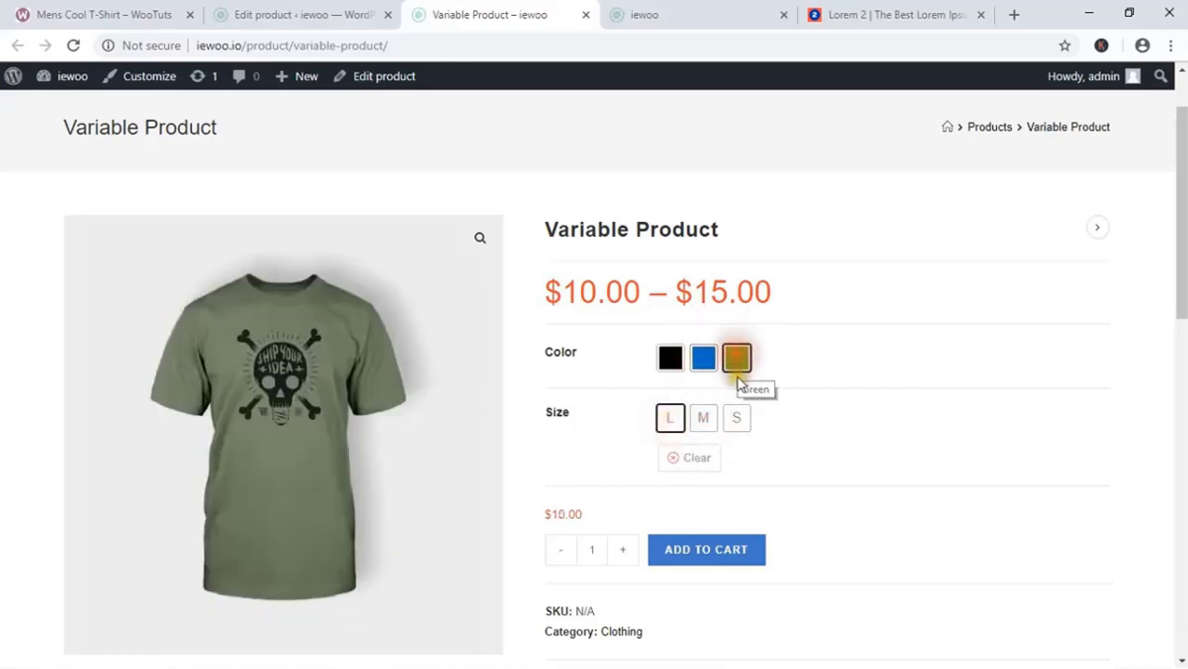
left_click(736, 417)
left_click(703, 416)
left_click(672, 418)
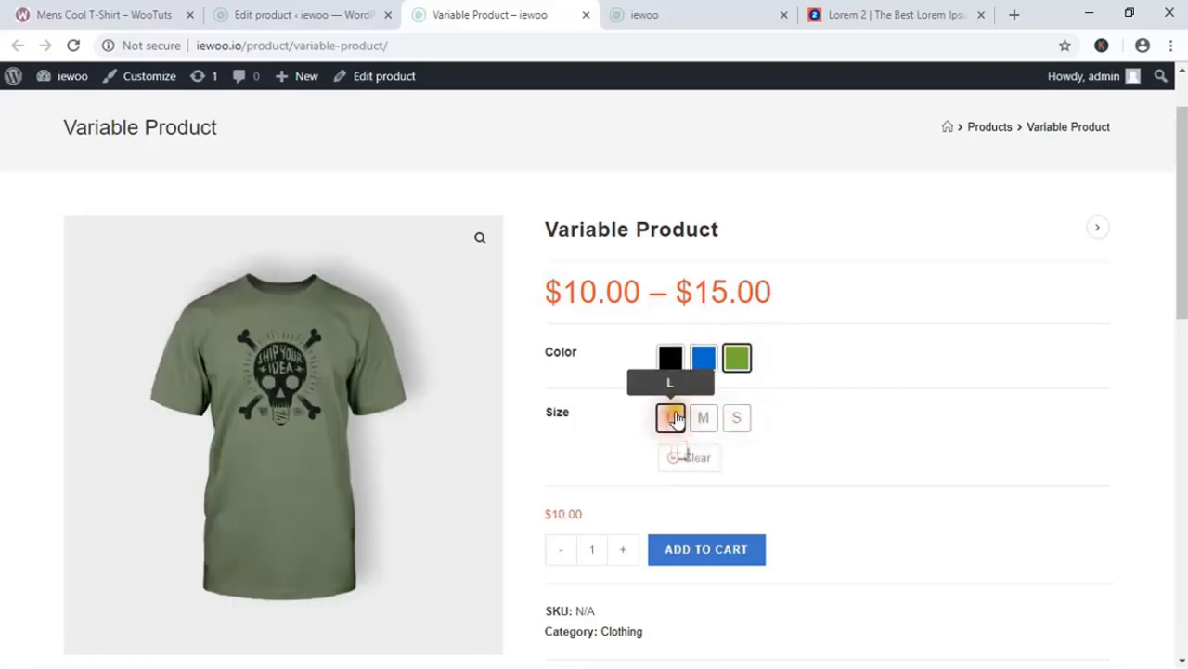
Step: Deactivate the WooCommerce Variation Swatches plugin, giving temporary deactivation as the feedback reason
left_click(266, 15)
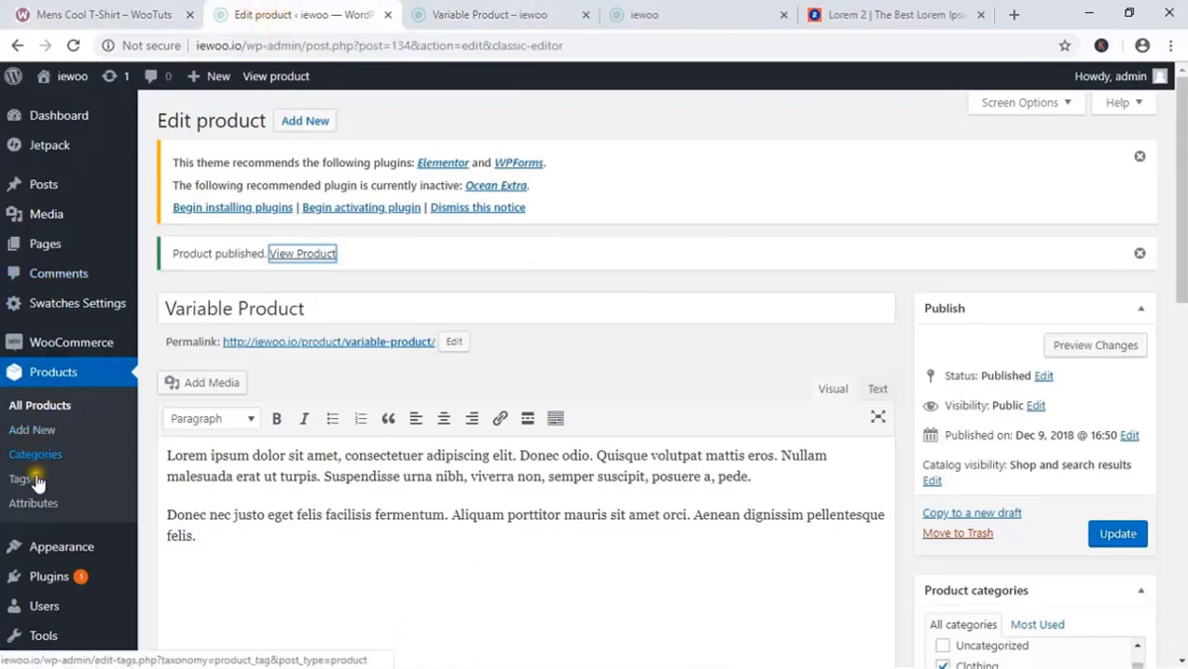
mouse_move(28, 572)
left_click(170, 570)
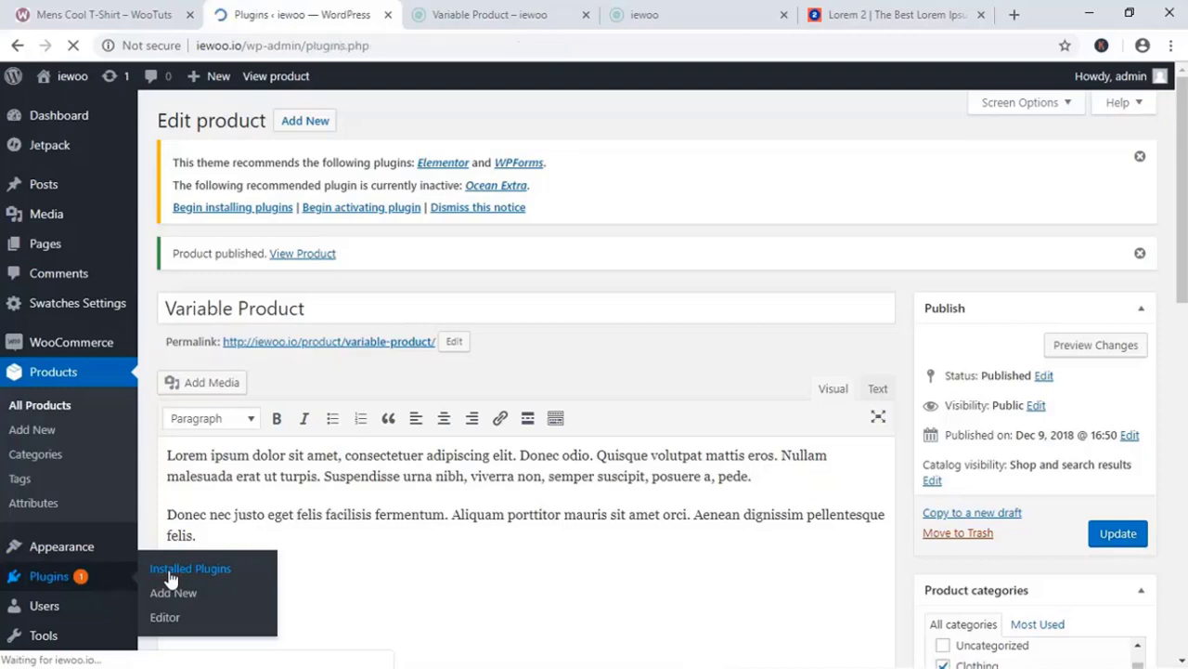
scroll(247, 496, "down", 3)
scroll(251, 494, "down", 1)
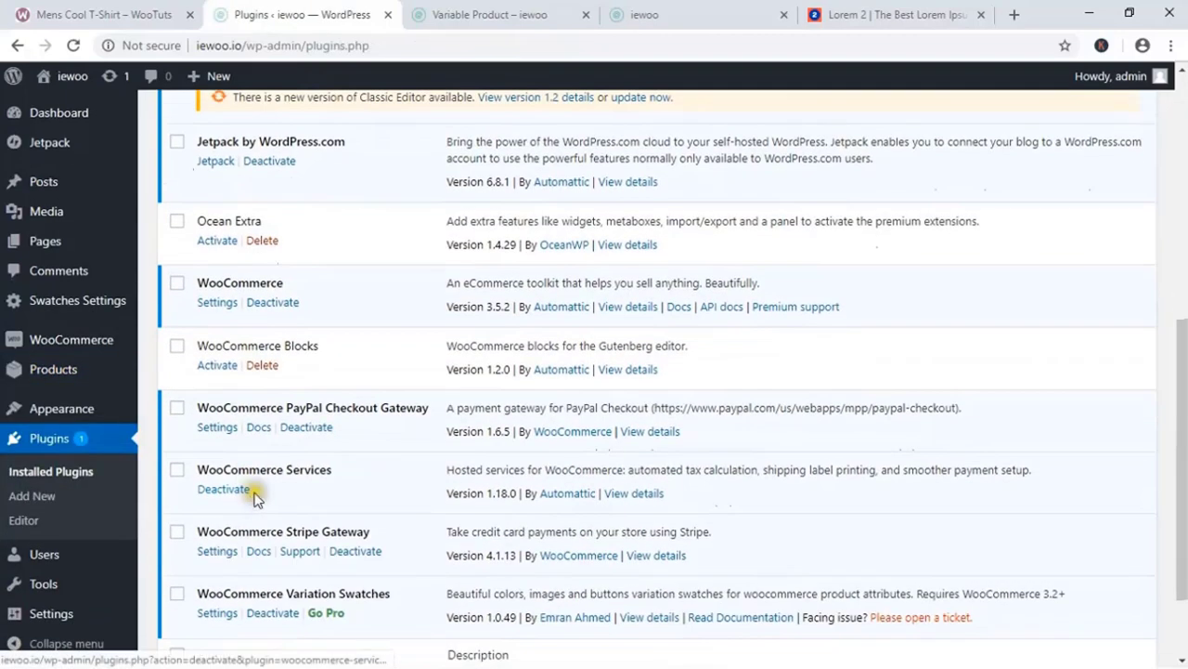
scroll(279, 502, "down", 1)
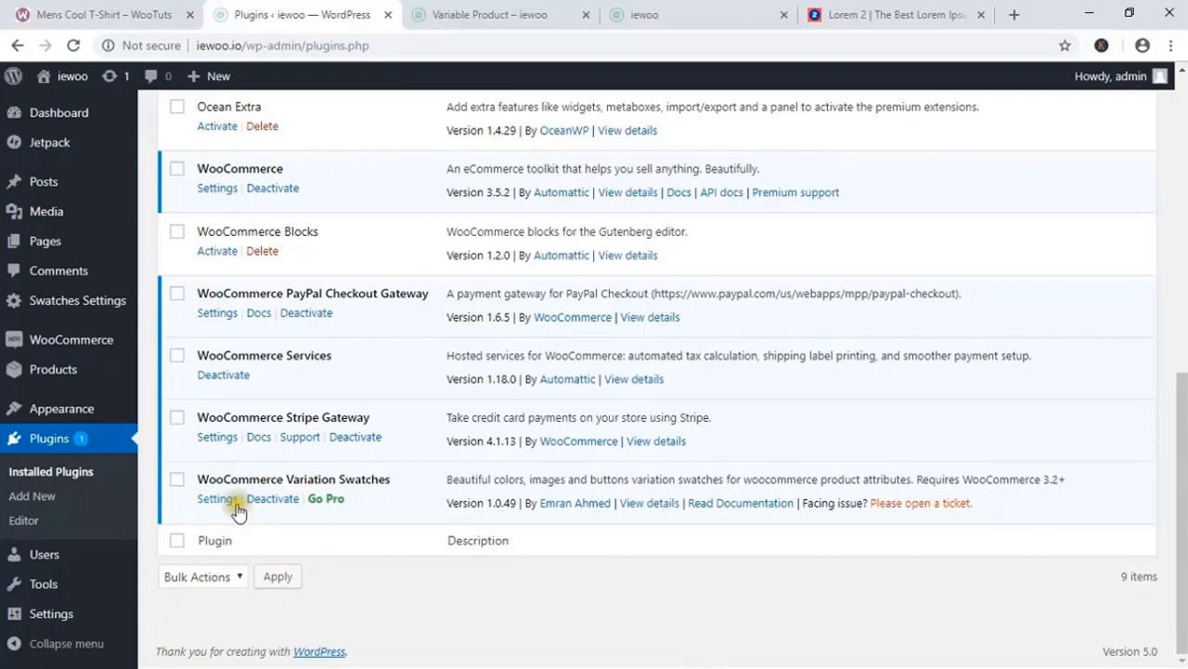
left_click(272, 501)
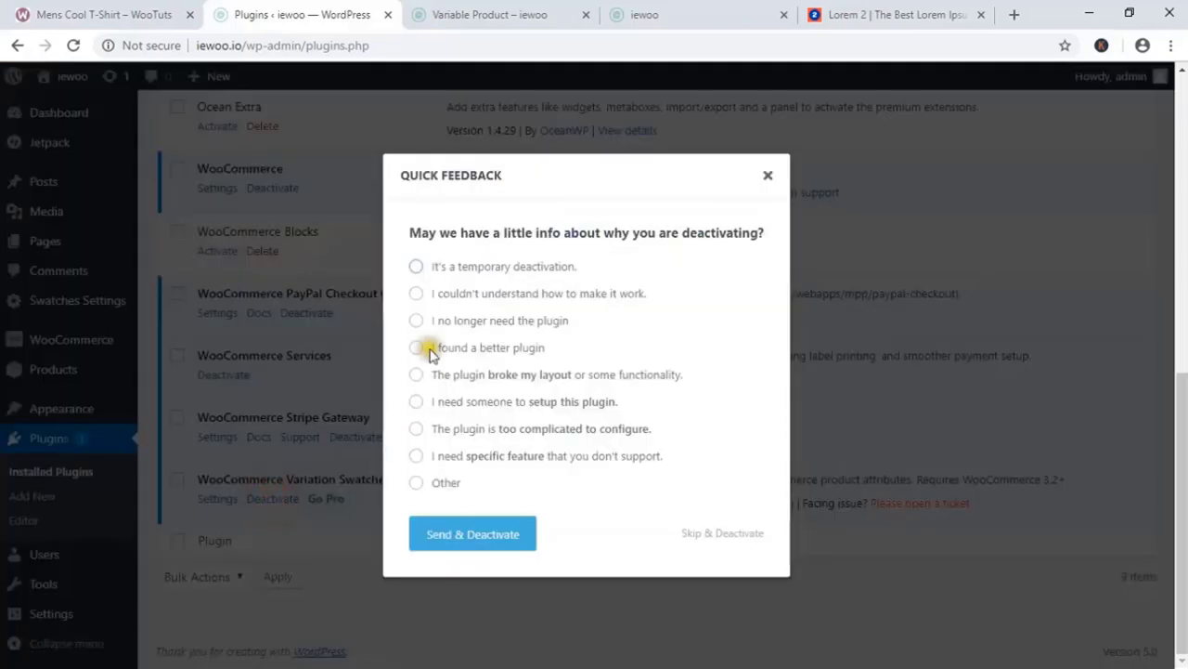
left_click(416, 266)
left_click(448, 529)
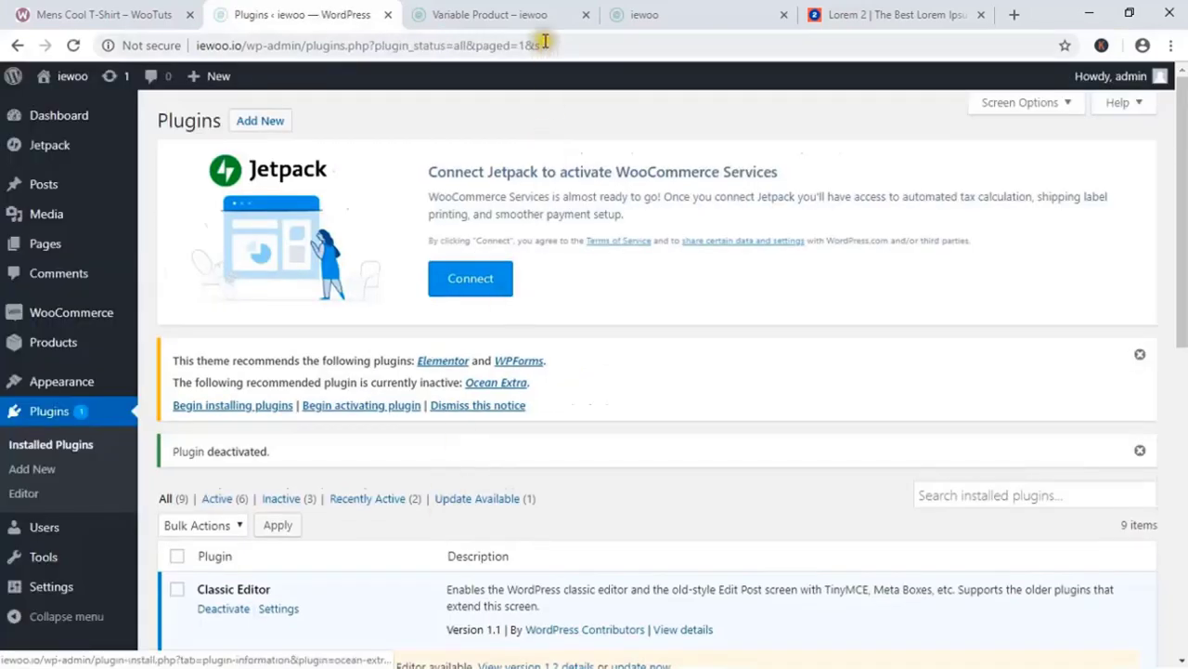
Step: Reload the Variable Product store page and examine how its Color and Size options are offered without the swatches plugin
left_click(640, 14)
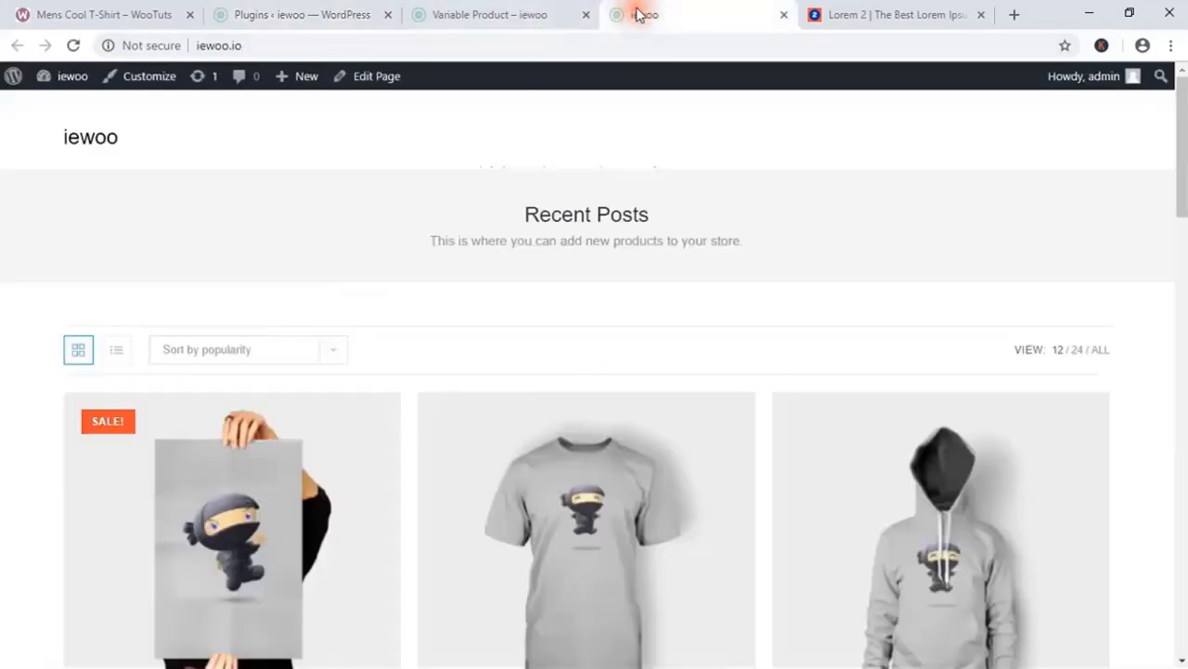
left_click(566, 14)
left_click(72, 46)
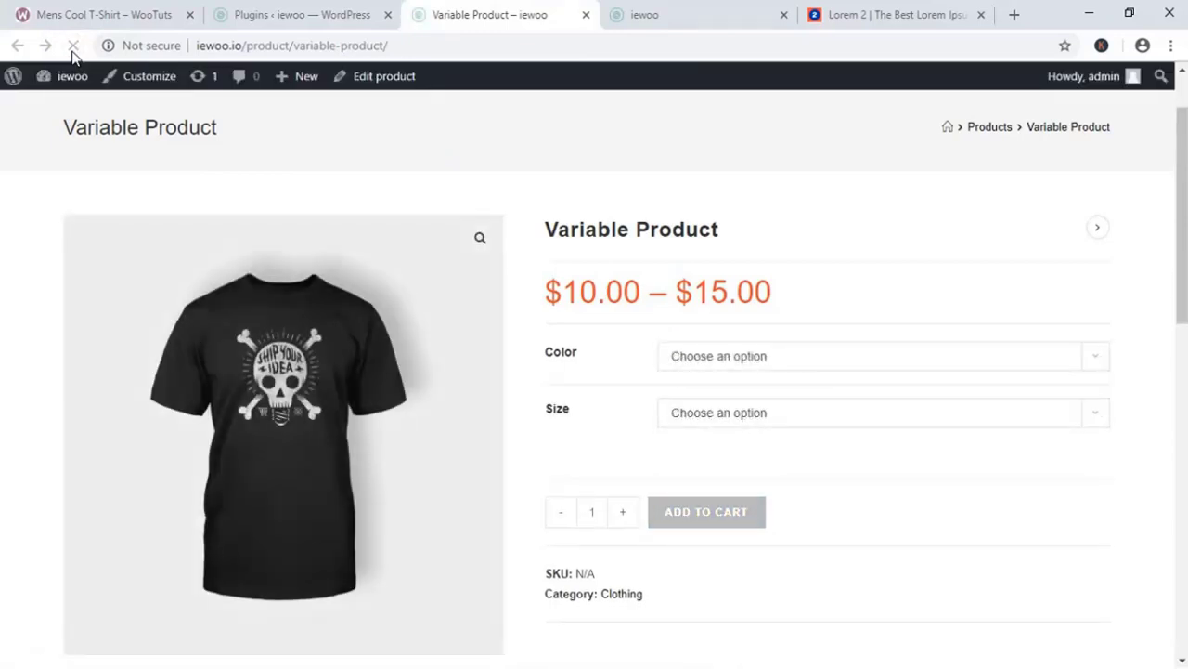
left_click(723, 362)
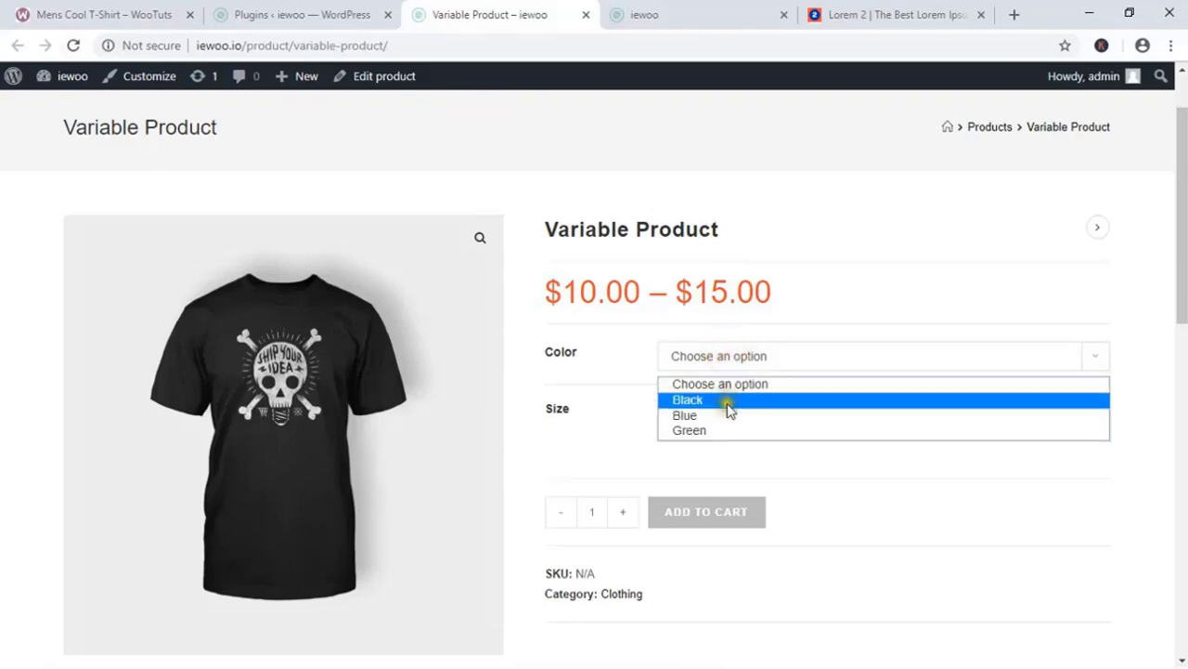
left_click(628, 359)
left_click(742, 422)
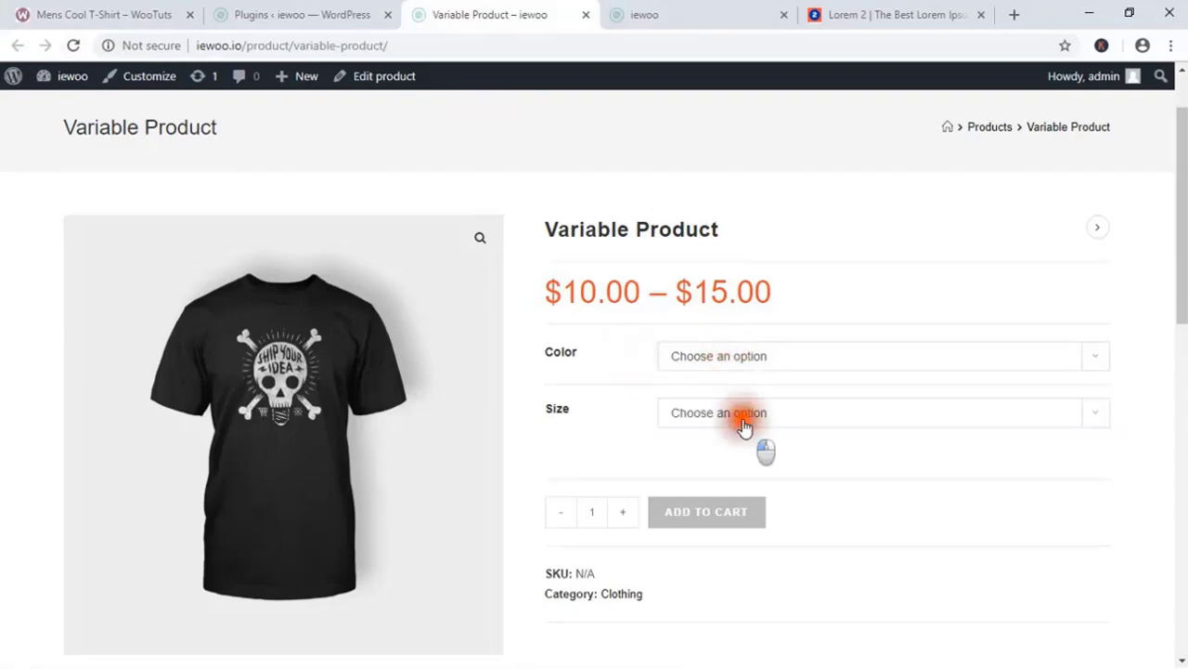
left_click(642, 347)
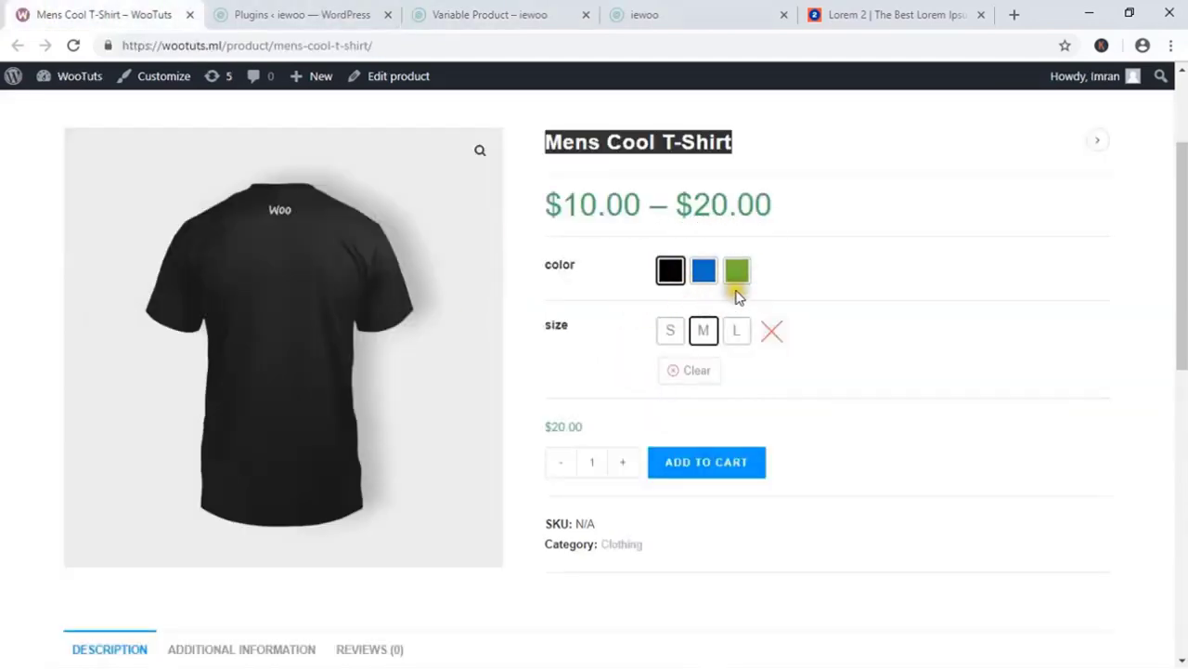
Step: Reactivate the WooCommerce Variation Swatches plugin and return to the Variable Product store page
left_click(299, 14)
scroll(259, 474, "down", 5)
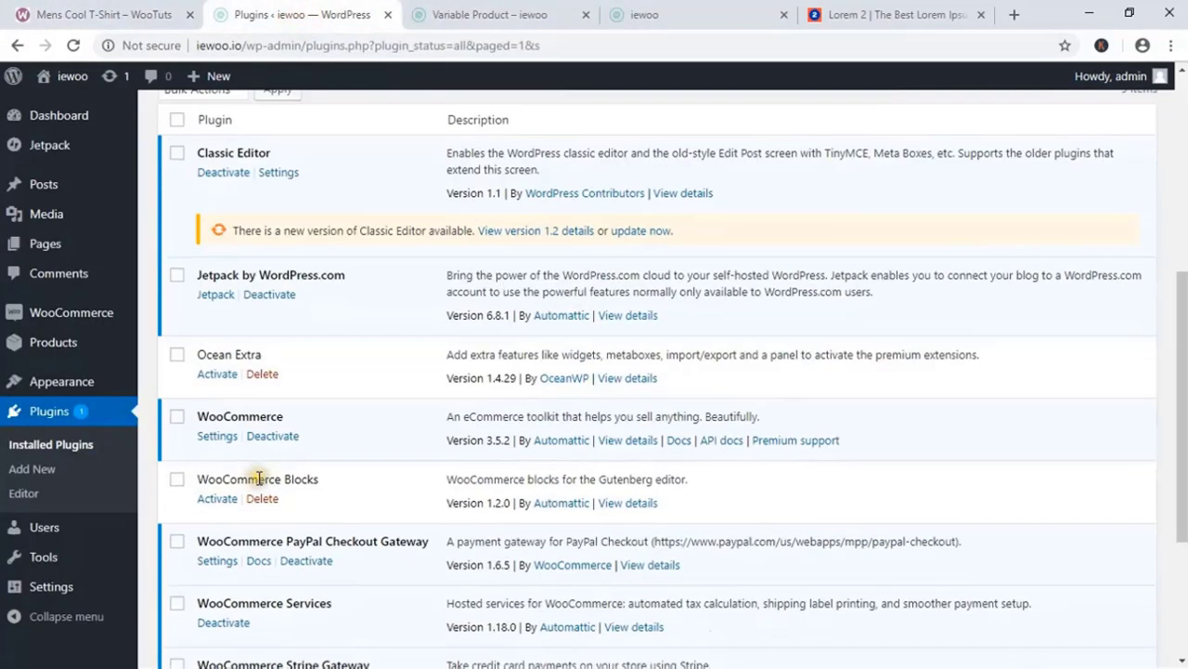
scroll(259, 478, "down", 3)
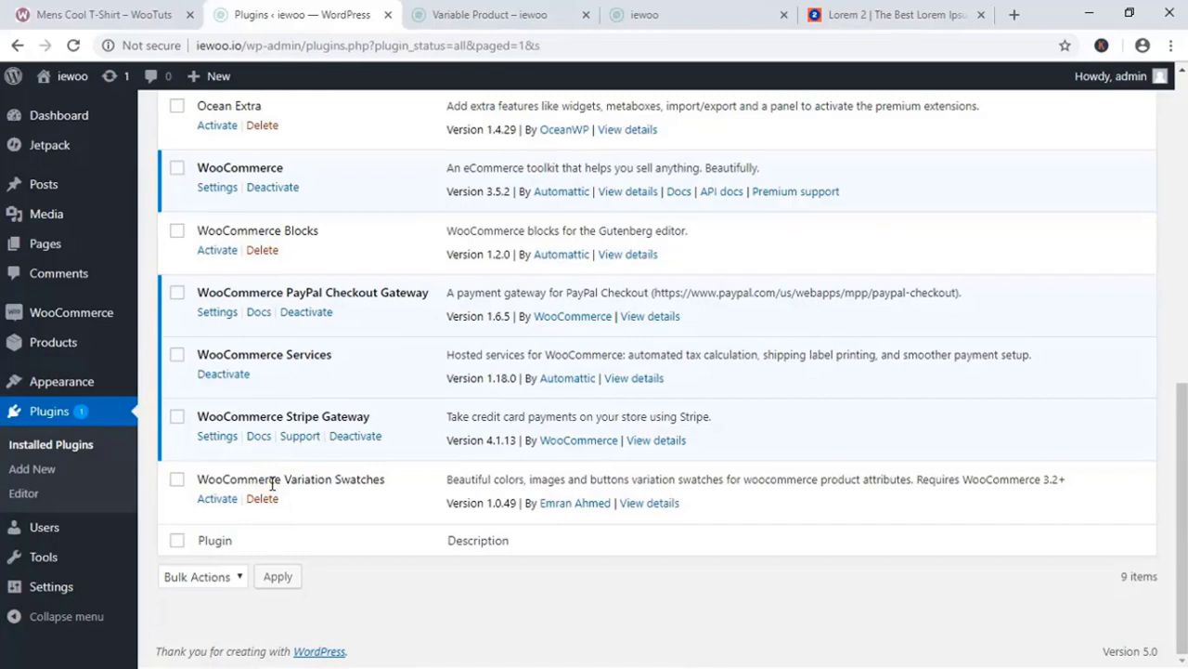
left_click(217, 501)
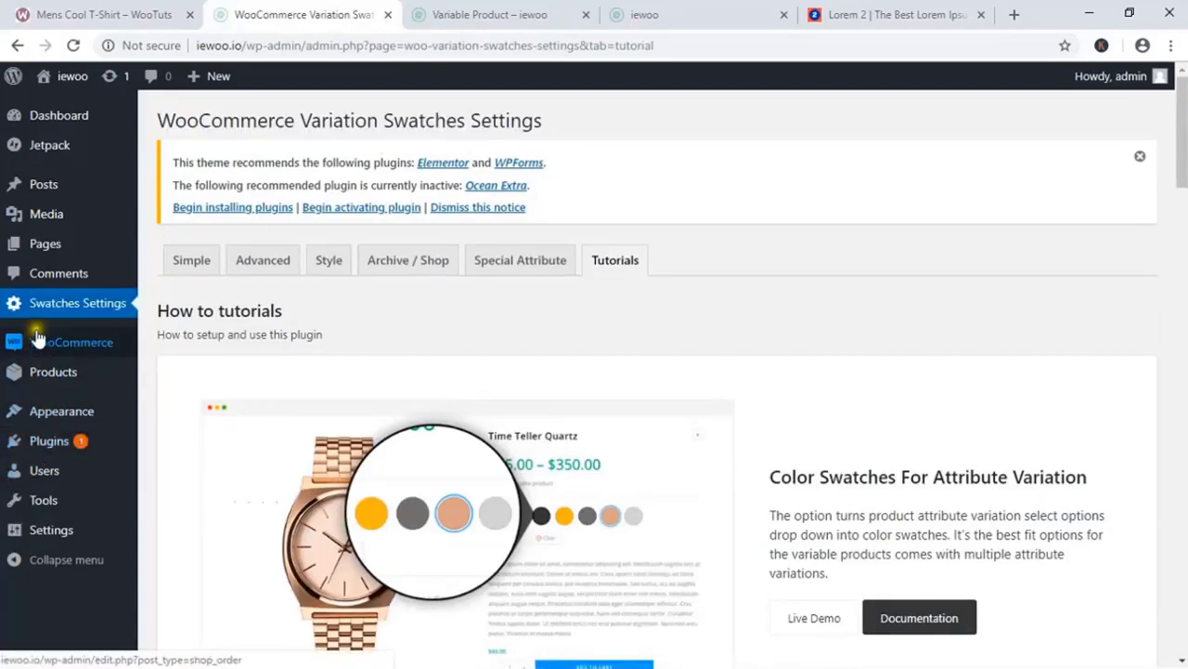
left_click(487, 15)
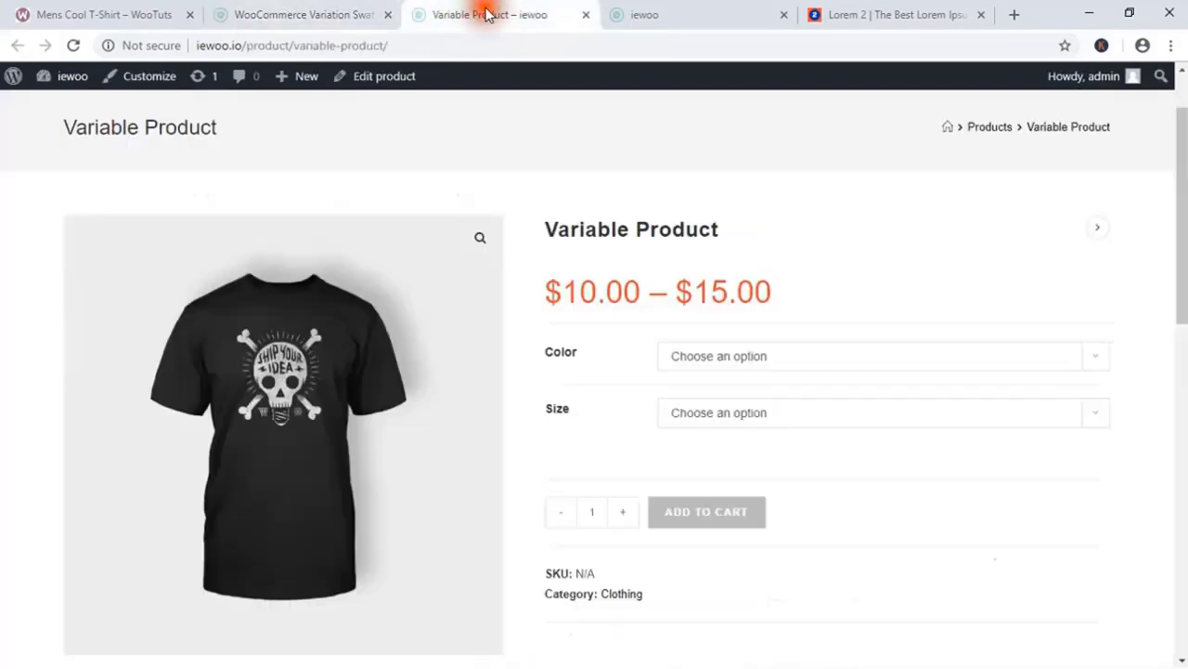
Step: Reload the Variable Product store page, and save the swatches' shape style as Rounded Shape in the Simple swatches settings
left_click(73, 45)
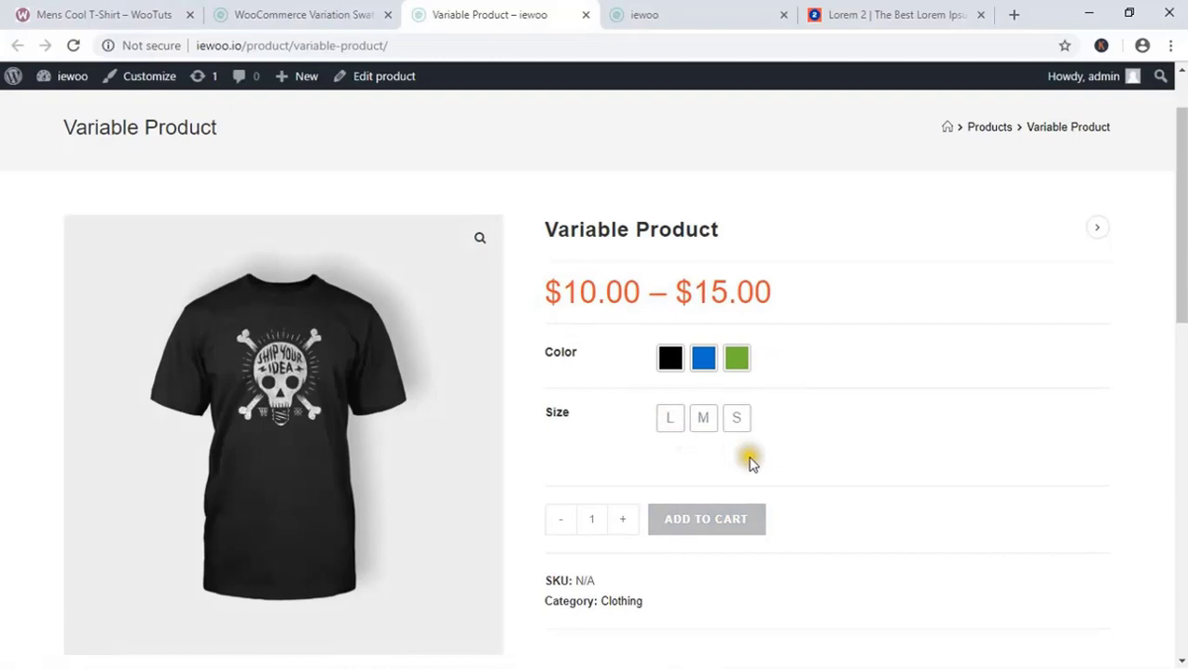
left_click(313, 13)
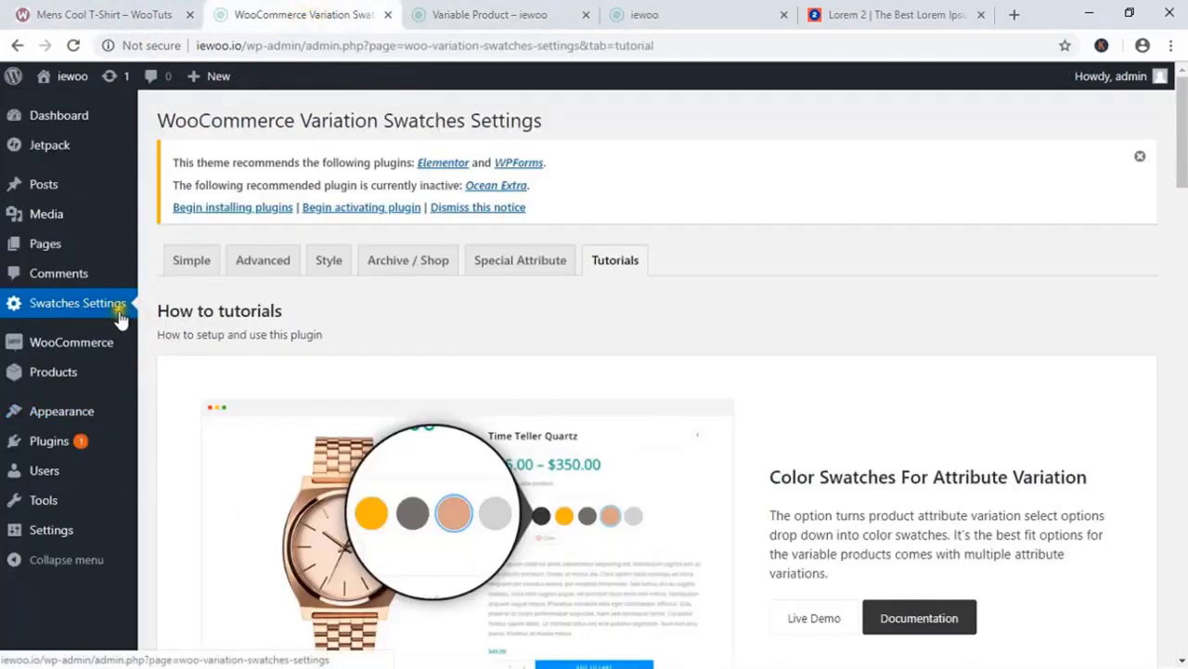
left_click(186, 274)
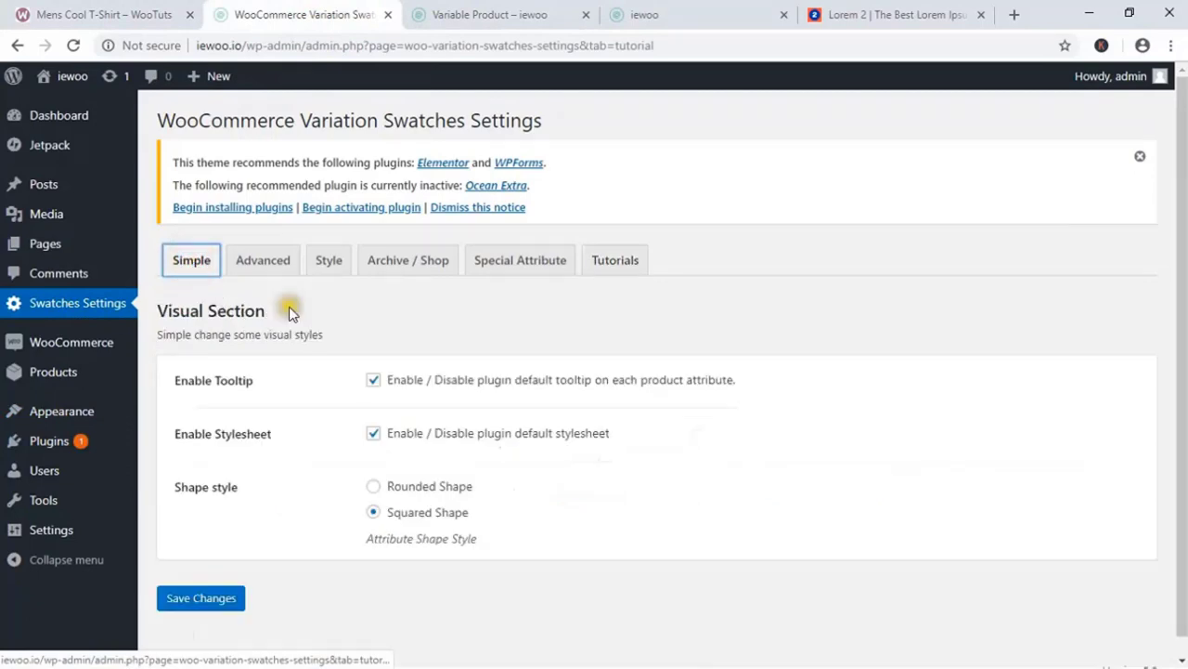
left_click(373, 486)
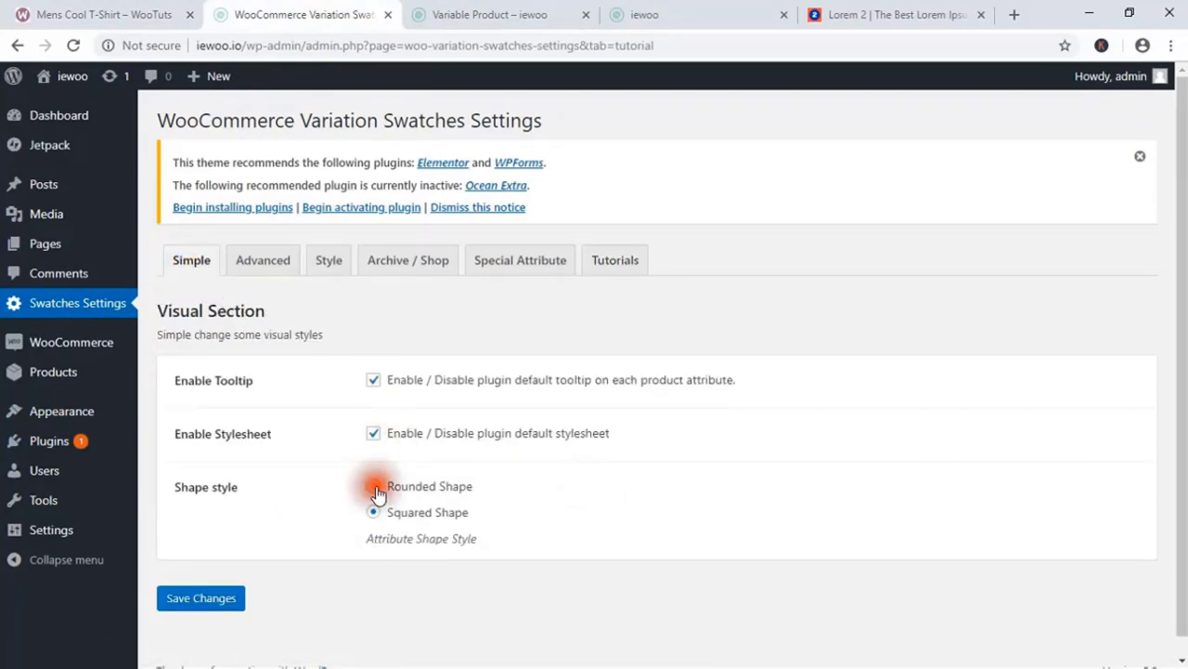
left_click(557, 15)
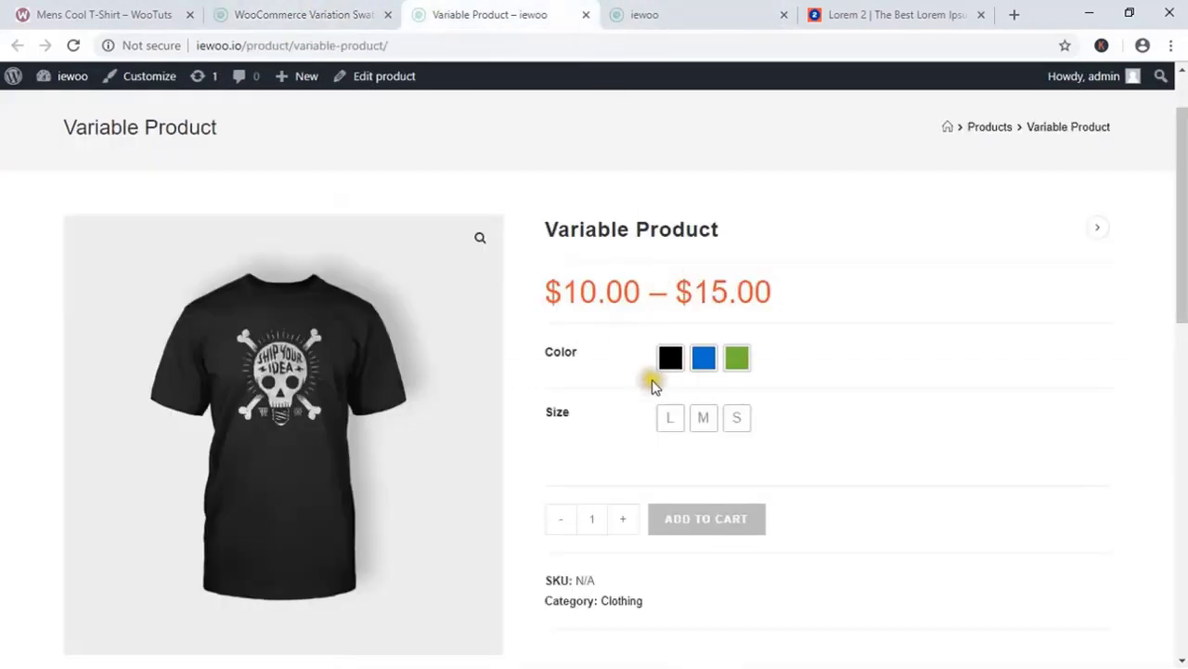
left_click(99, 17)
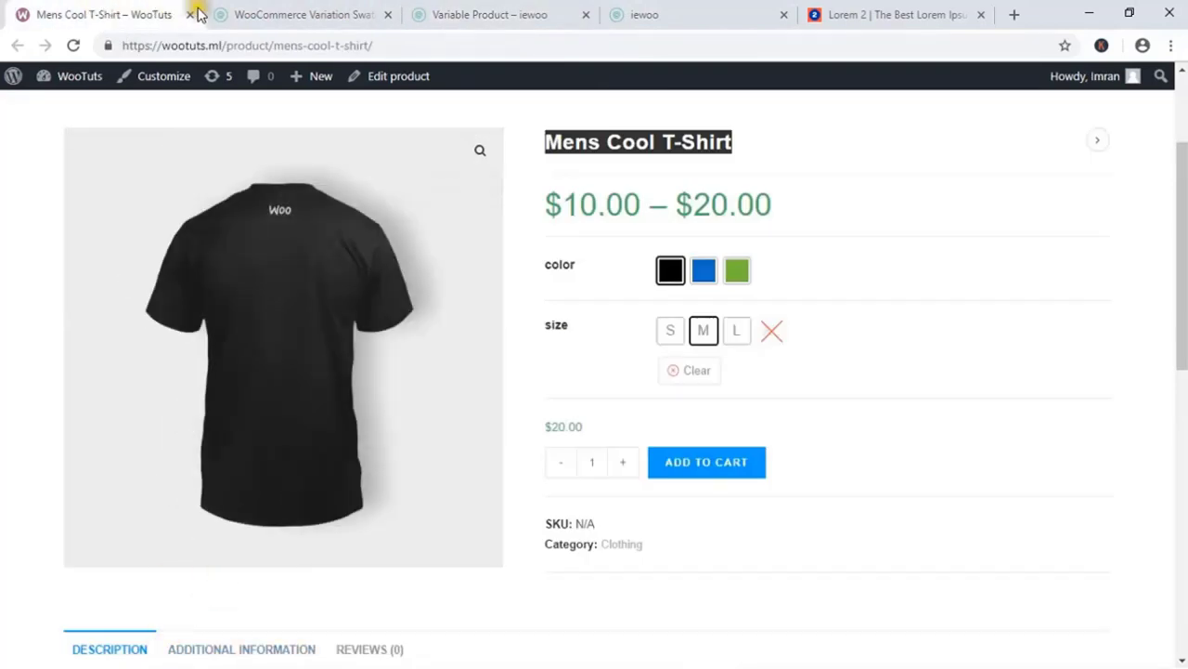
left_click(221, 15)
left_click(200, 606)
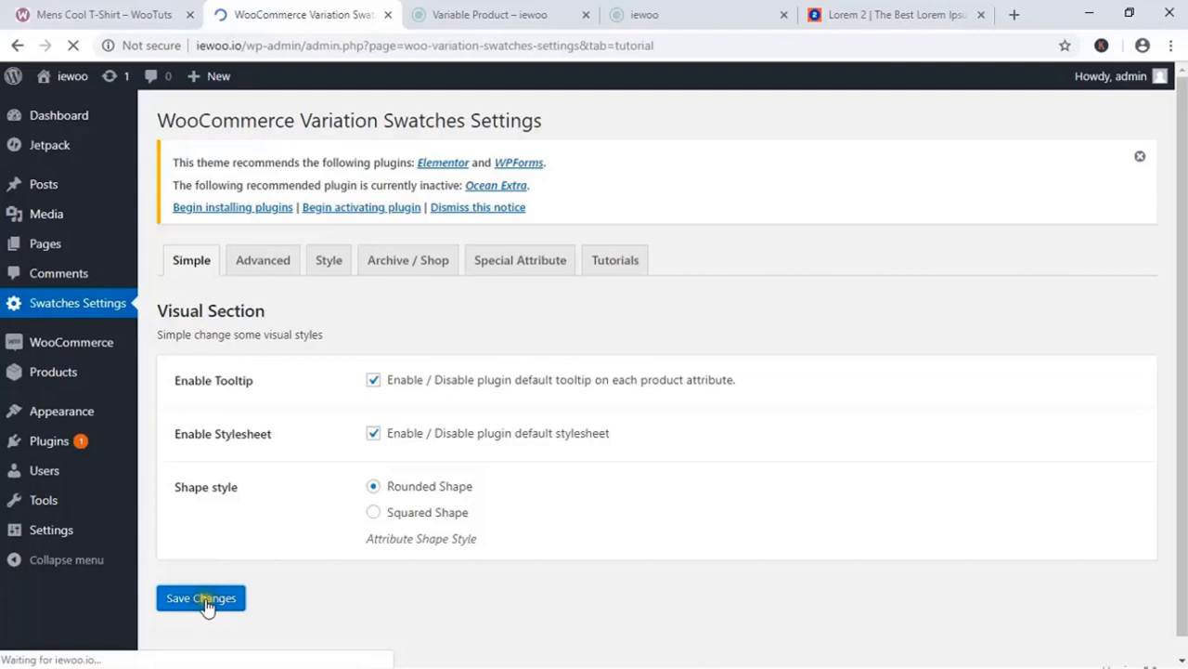
Step: Reload the Variable Product store page and check the shape of its Color and Size swatches
left_click(633, 8)
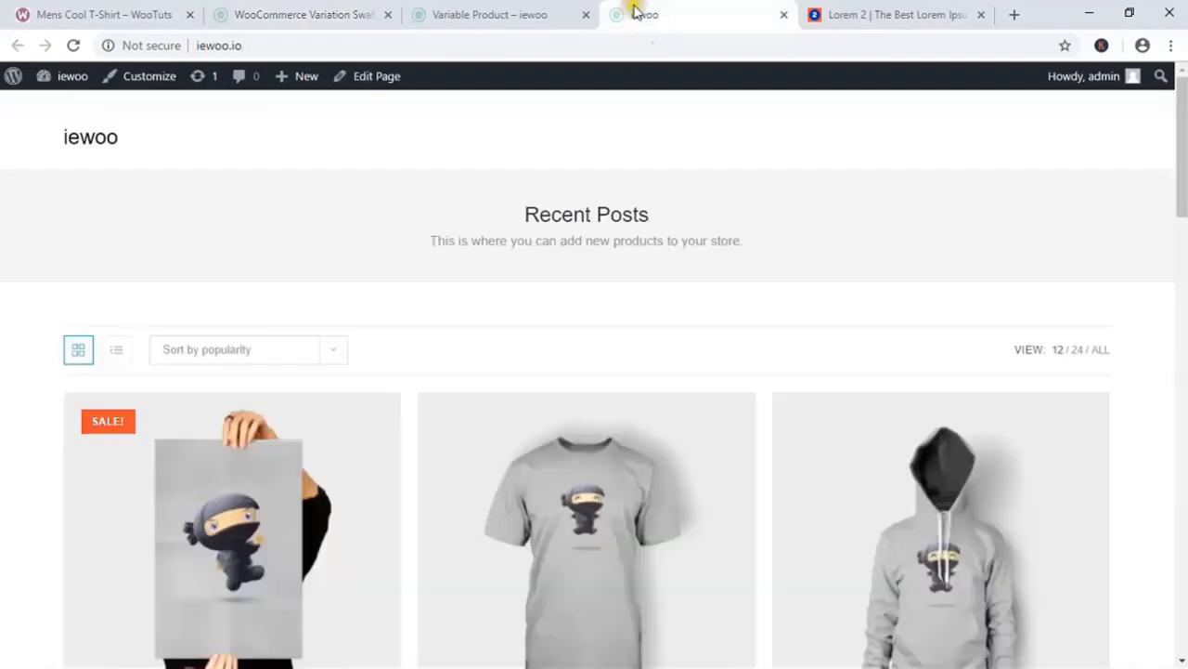
left_click(575, 11)
left_click(82, 48)
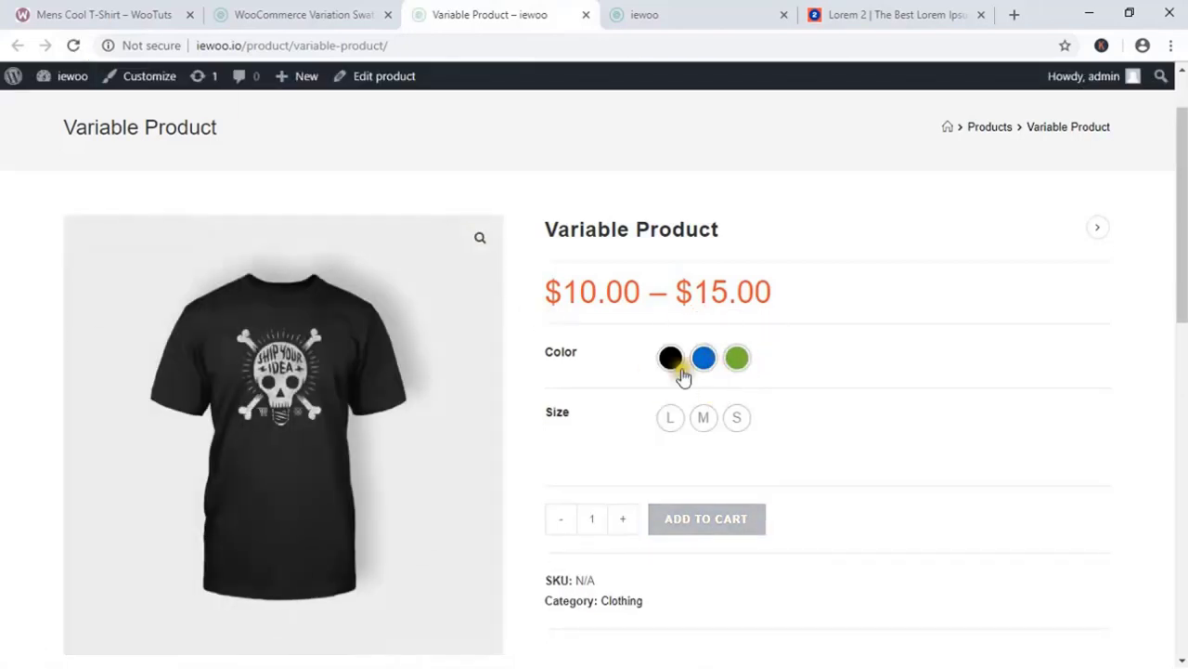
Step: Review the Advanced swatches settings for reselection, attribute behavior, image size, item dimensions and font size, and save them
left_click(269, 17)
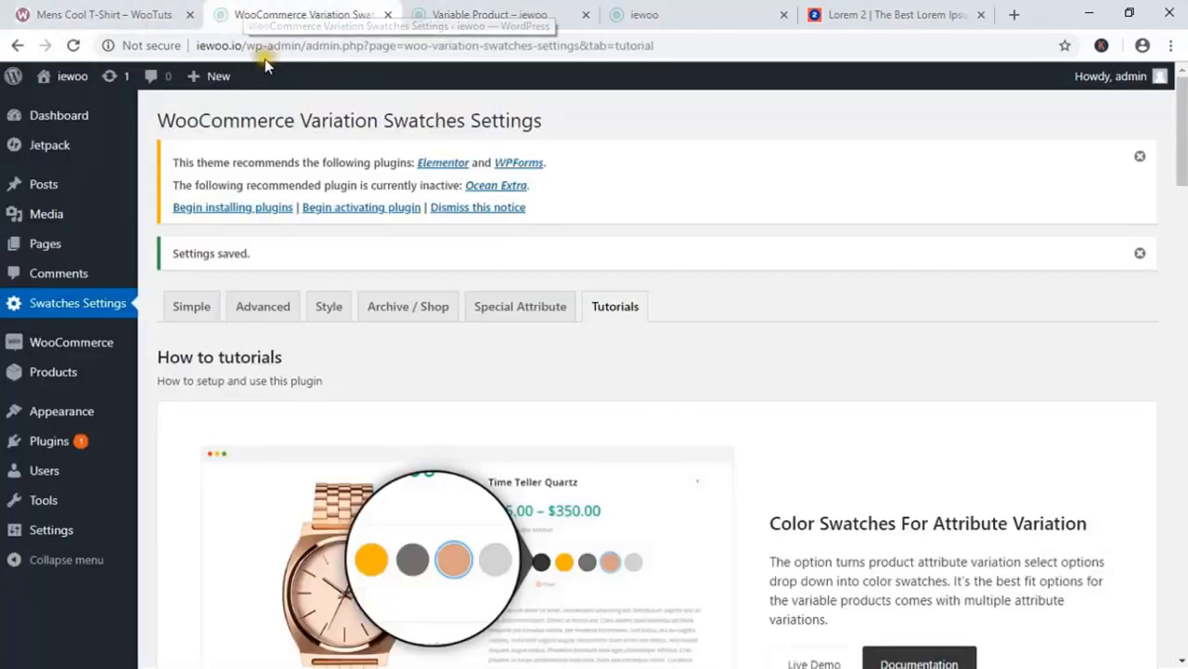
left_click(263, 307)
scroll(265, 308, "down", 3)
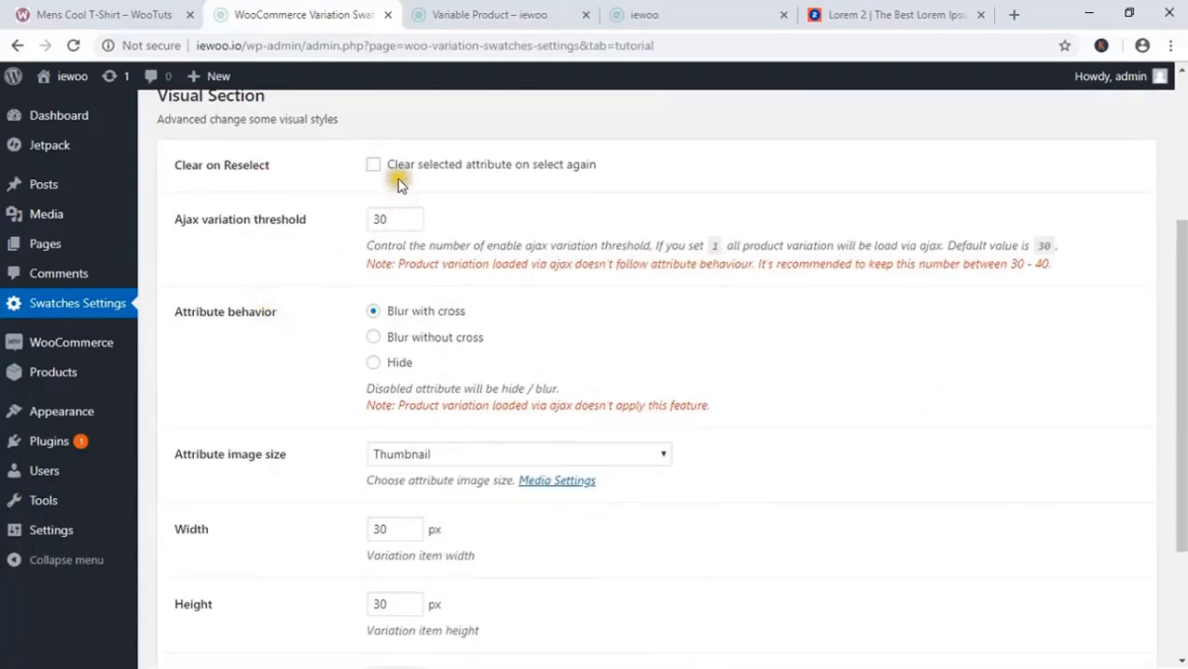
scroll(371, 436, "down", 2)
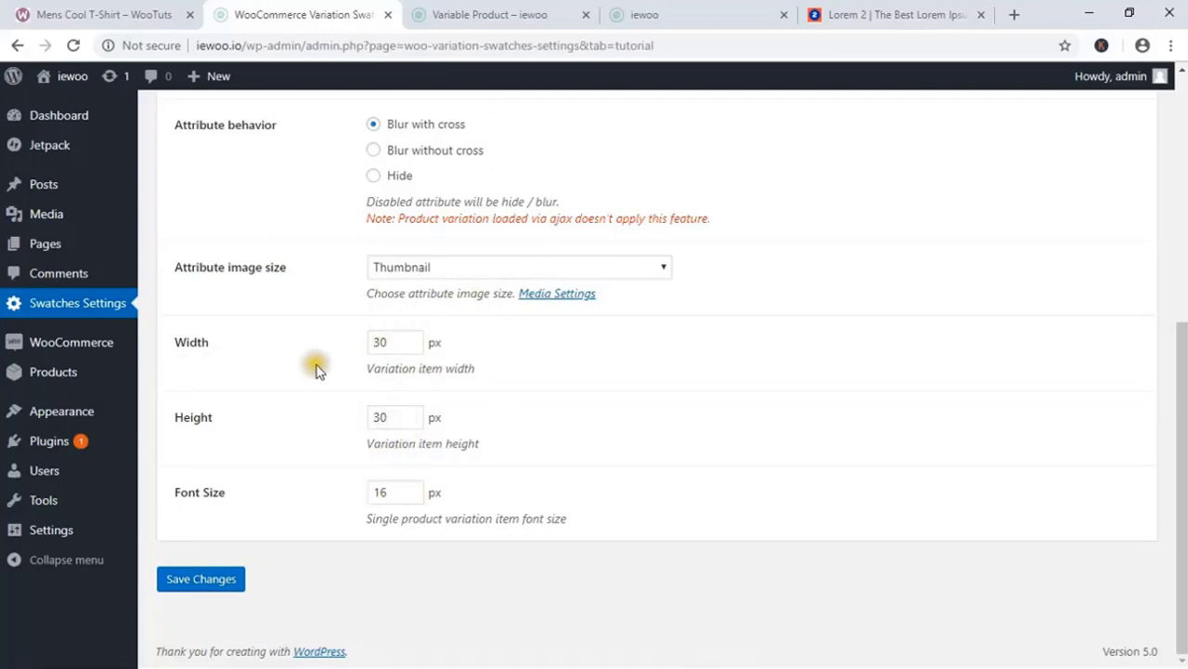
left_click(202, 578)
Step: Return to the Variable Product store page and examine the tooltip of the M size swatch
left_click(697, 11)
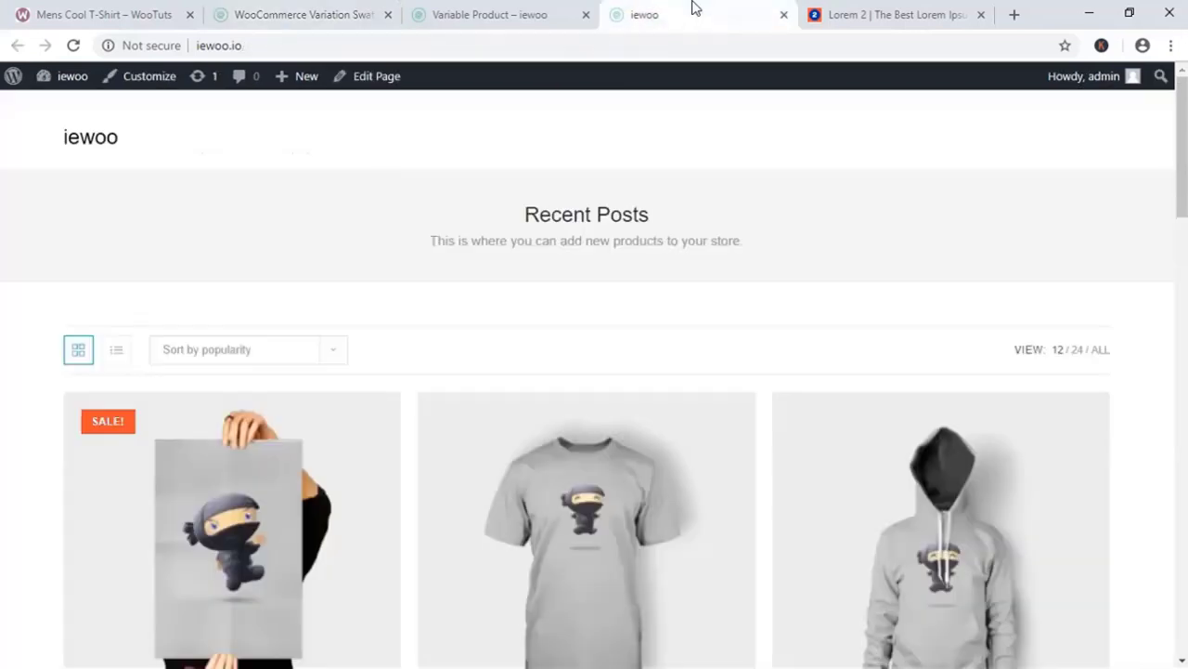
left_click(492, 11)
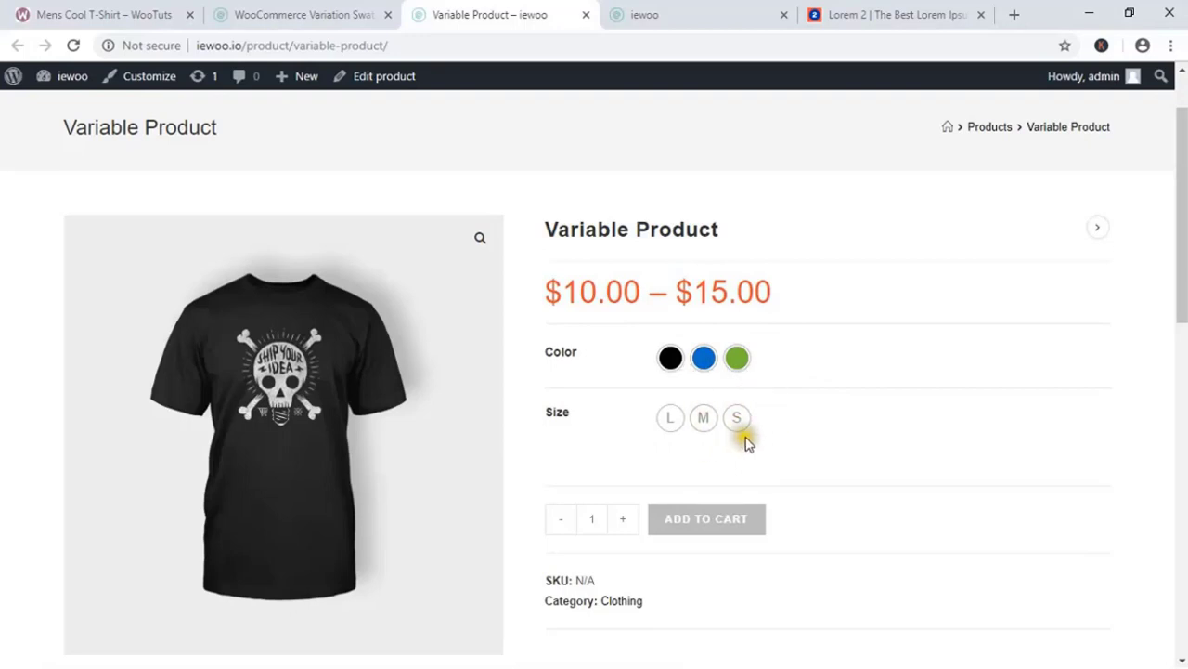
left_click(697, 427)
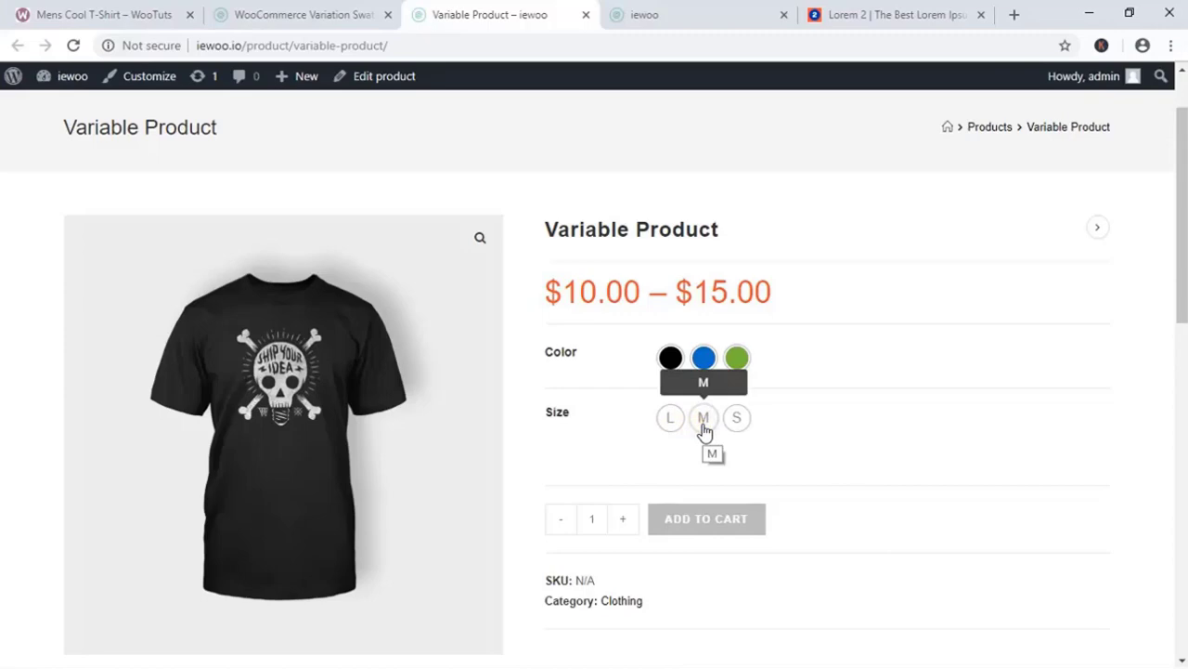